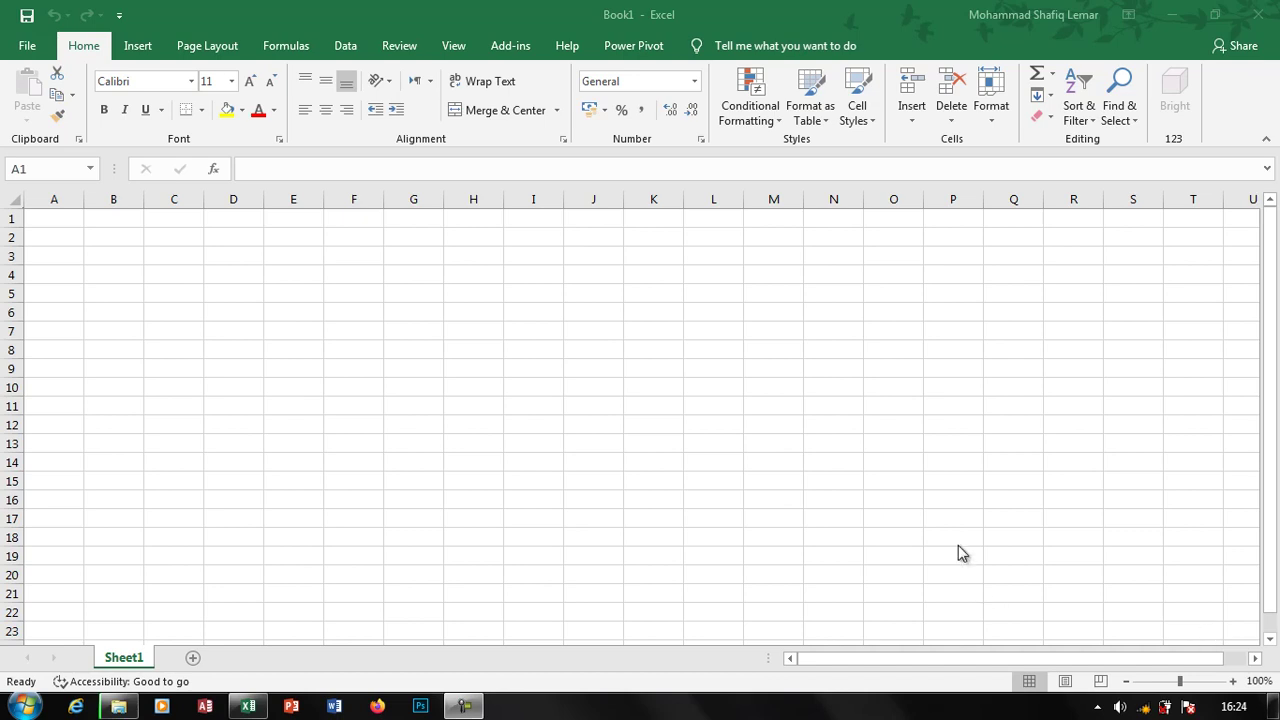
Type Kandahar in I6 and make J6 show KANDAHAR with =UPPER(I6).
{"action": "left_click", "coordinate": [518, 310]}
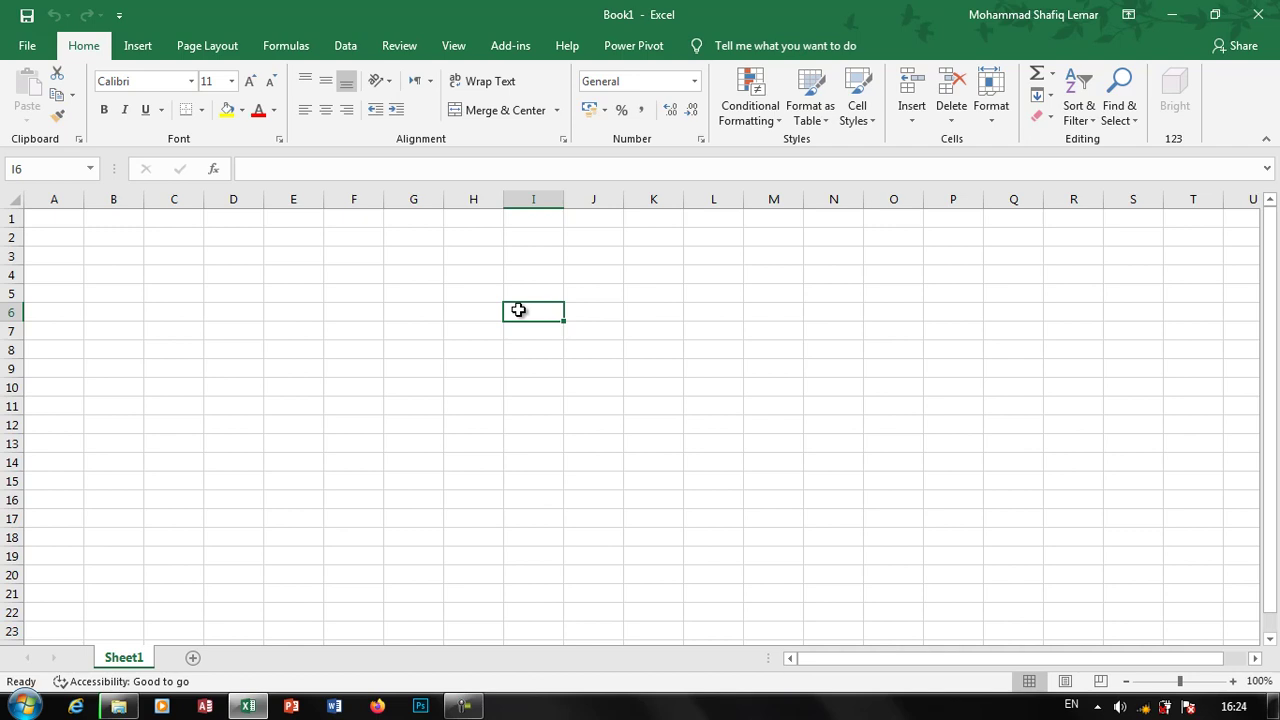
{"action": "type", "text": "Kandahar"}
{"action": "key", "text": "Tab"}
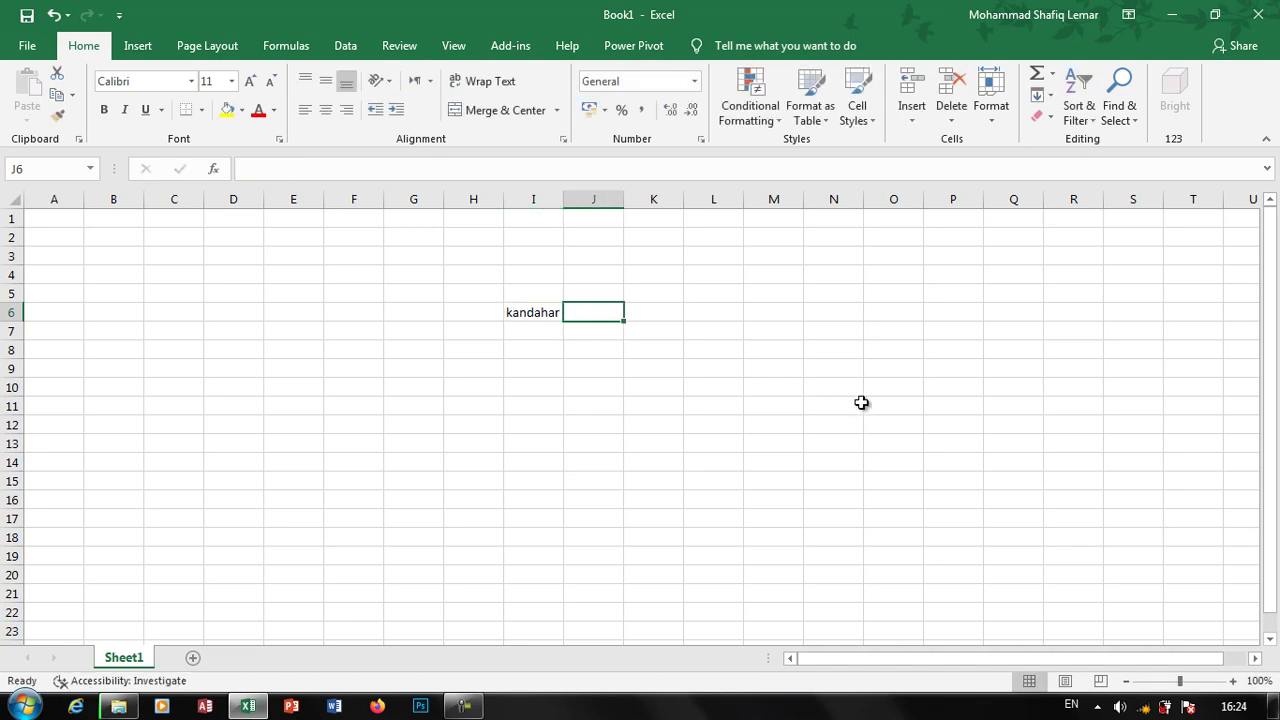
{"action": "type", "text": "=up"}
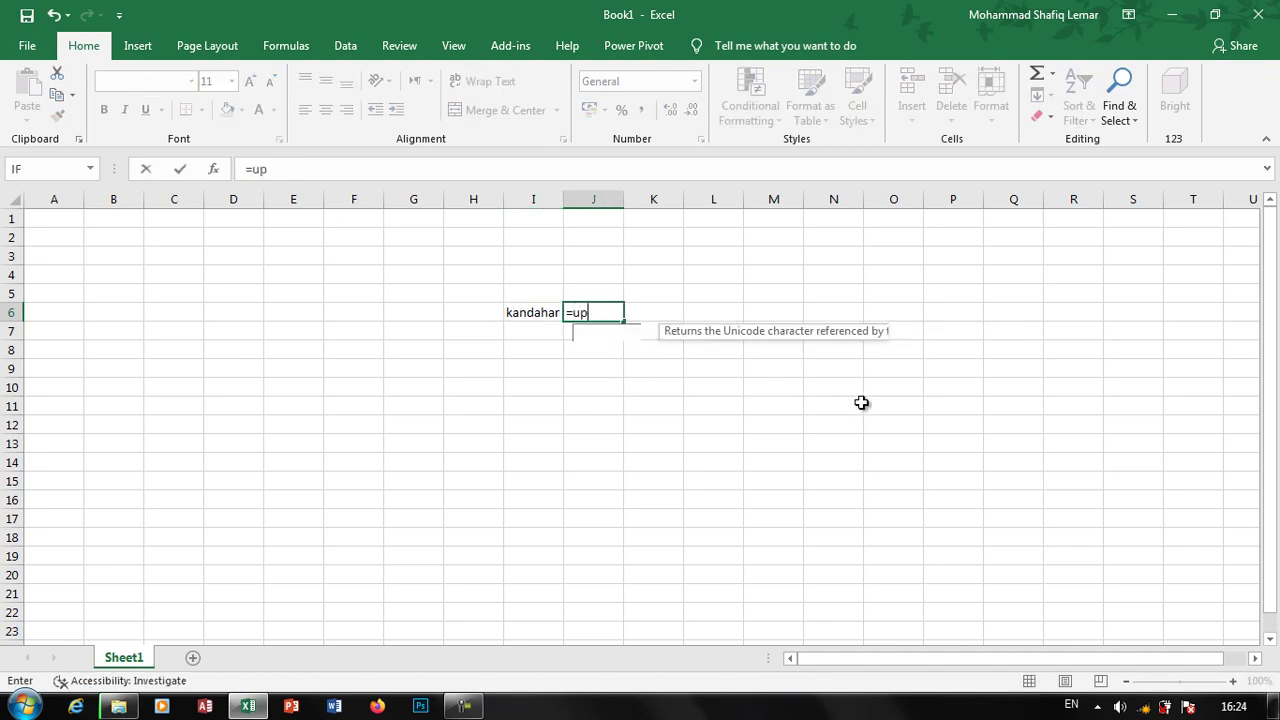
{"action": "type", "text": "per("}
{"action": "key", "text": "Left"}
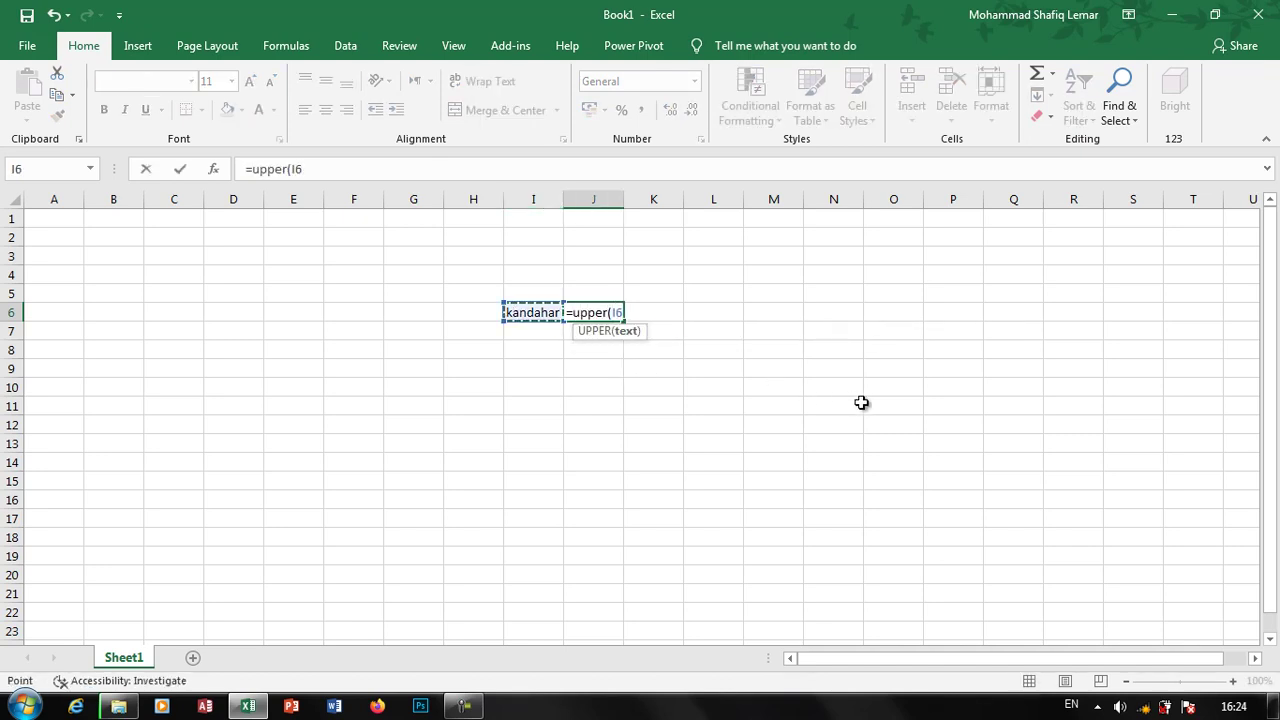
{"action": "key", "text": "Return"}
{"action": "key", "text": "Up"}
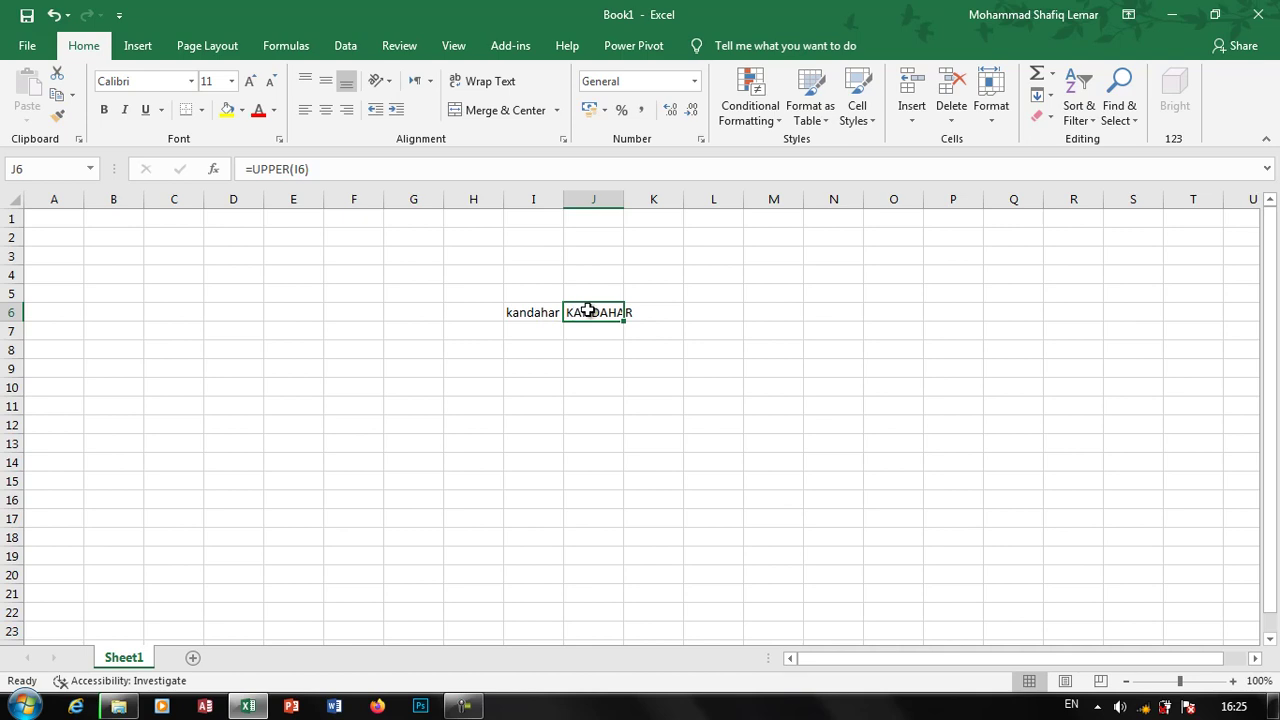
Enter 2020/8/9 in I8 and return its day, 9, in J8 with =DAY(I8).
{"action": "left_click", "coordinate": [598, 352]}
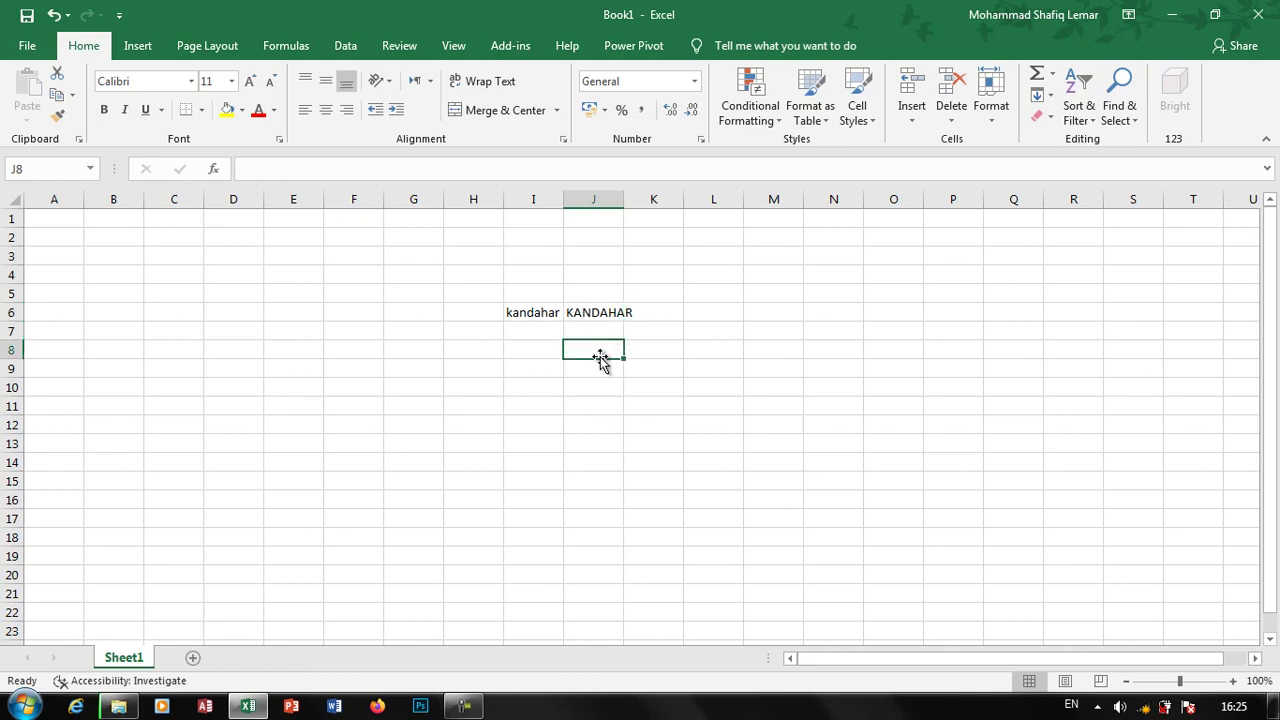
{"action": "key", "text": "Left"}
{"action": "type", "text": "20"}
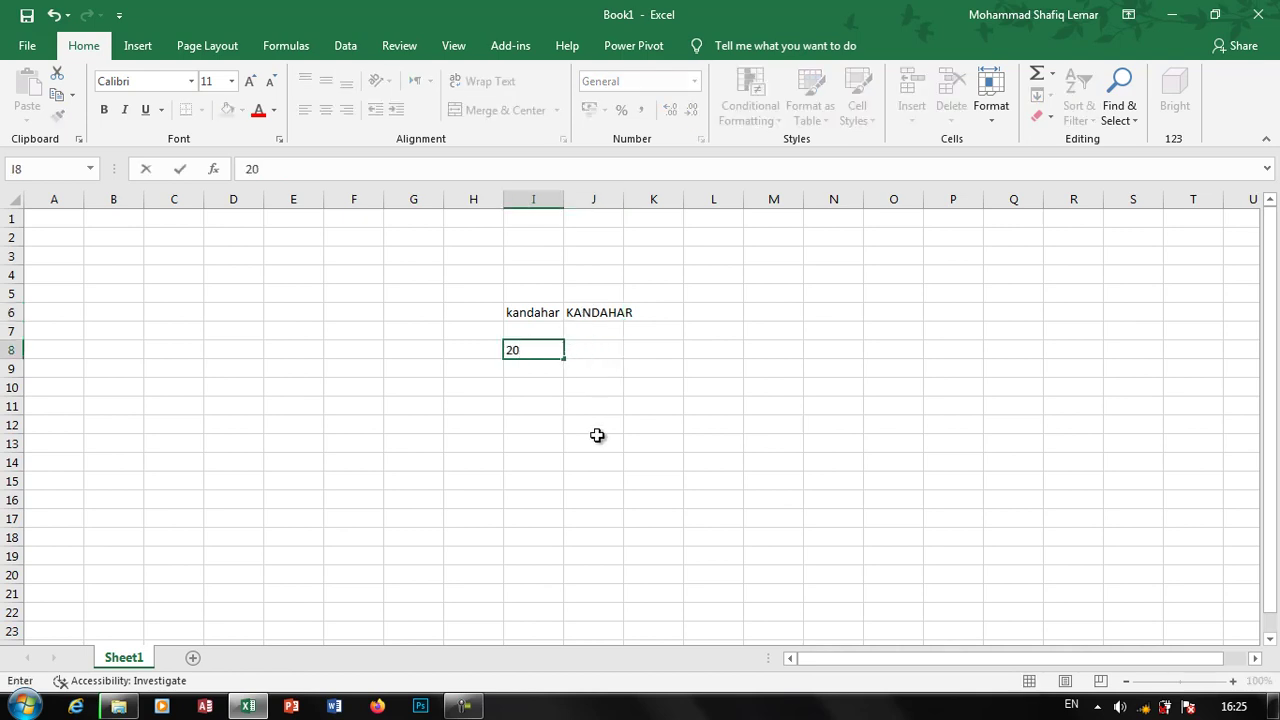
{"action": "type", "text": "20/8/"}
{"action": "type", "text": "9"}
{"action": "key", "text": "Return"}
{"action": "key", "text": "Right"}
{"action": "key", "text": "Up"}
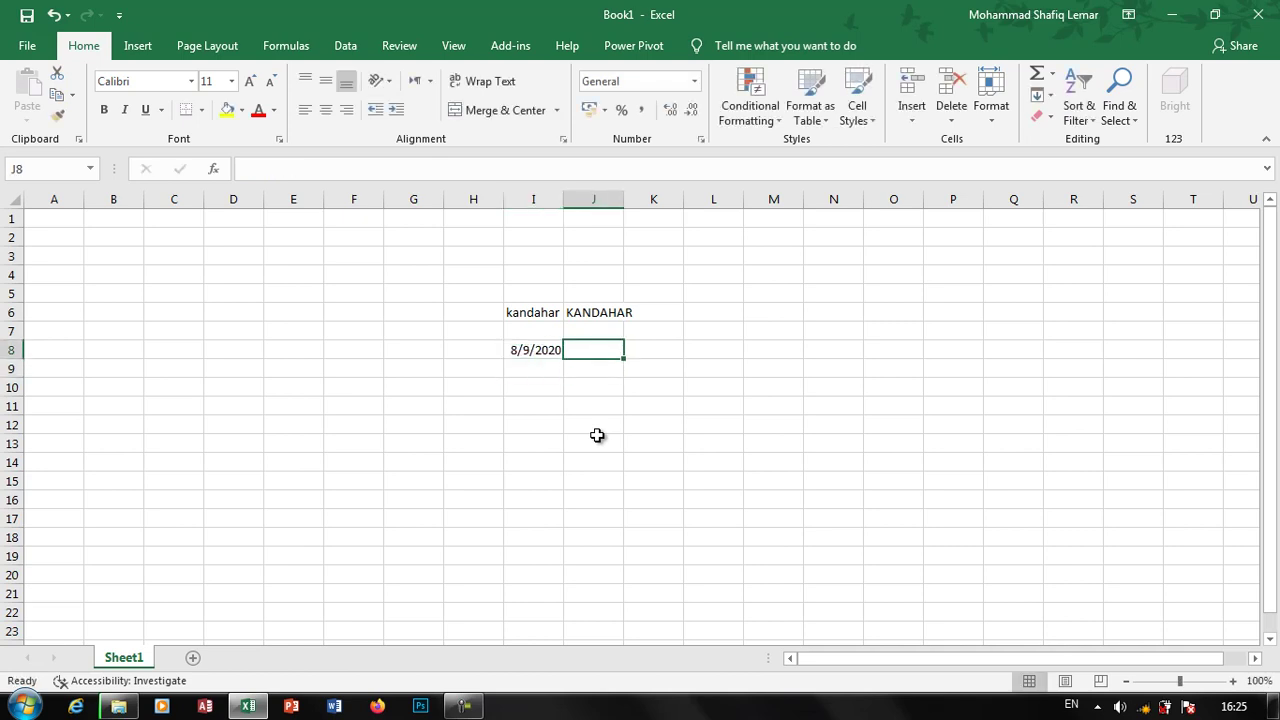
{"action": "type", "text": "=da"}
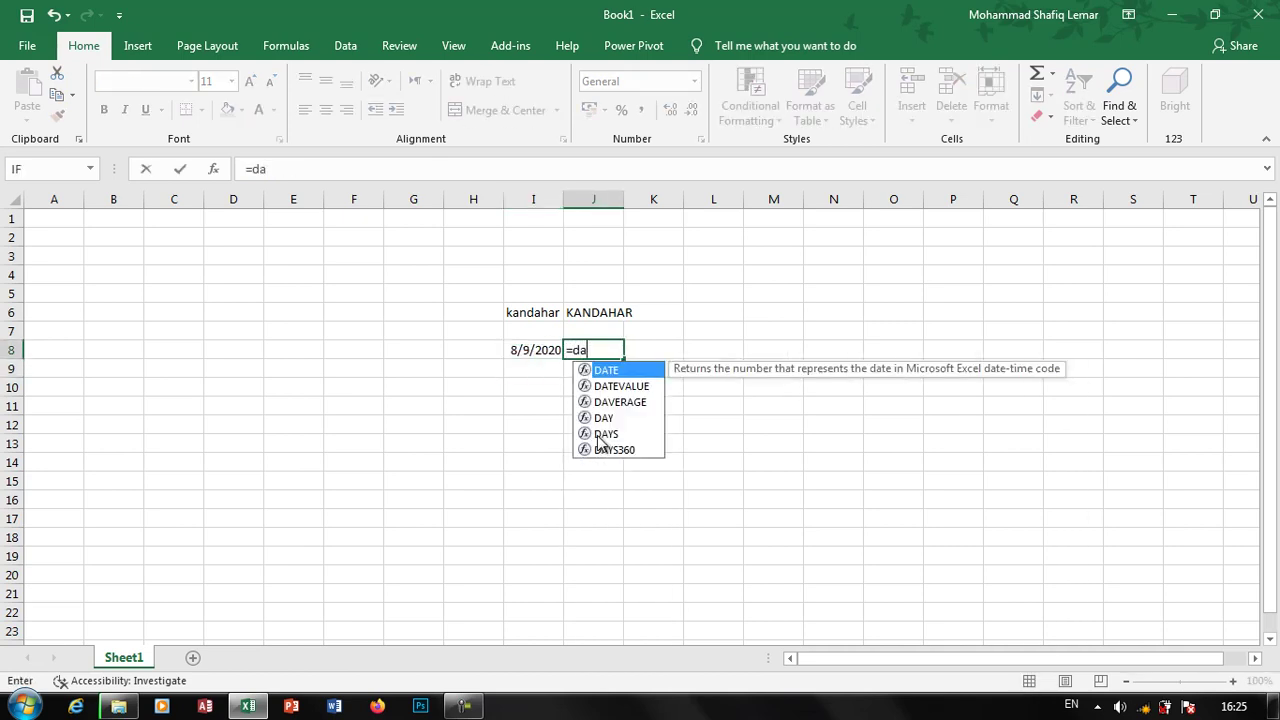
{"action": "type", "text": "y("}
{"action": "key", "text": "Left"}
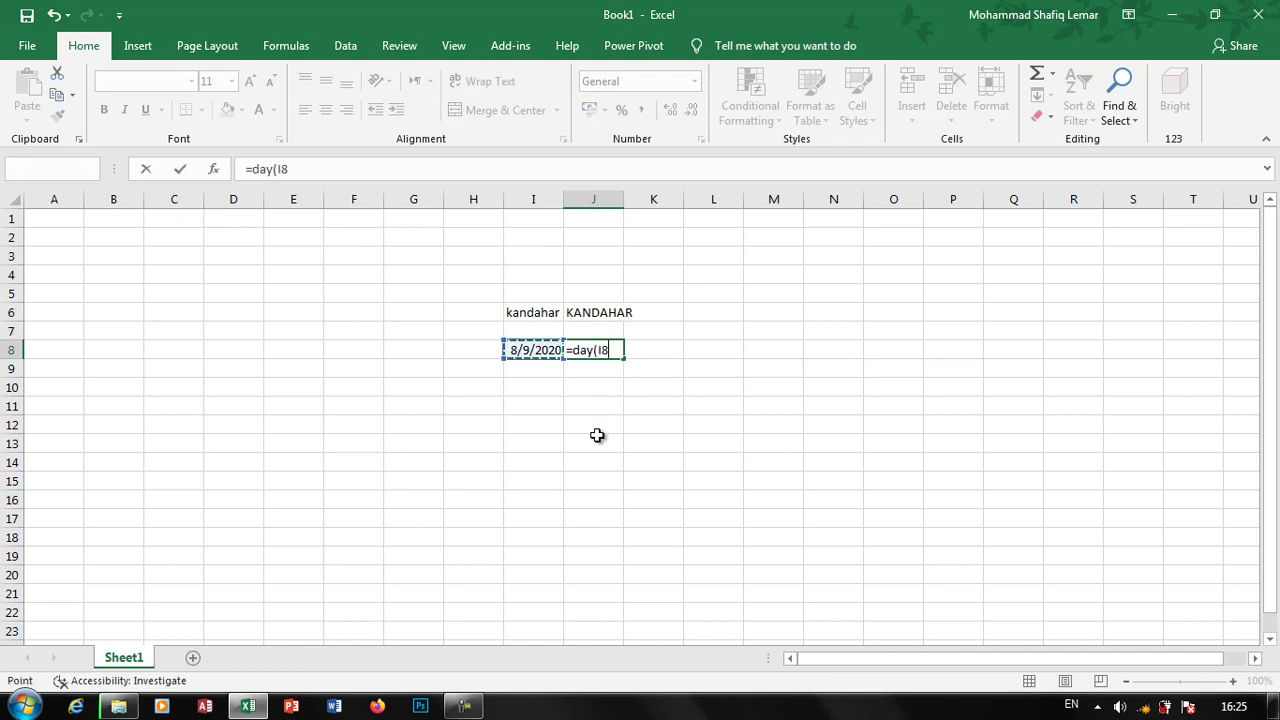
{"action": "key", "text": "Return"}
{"action": "key", "text": "Up"}
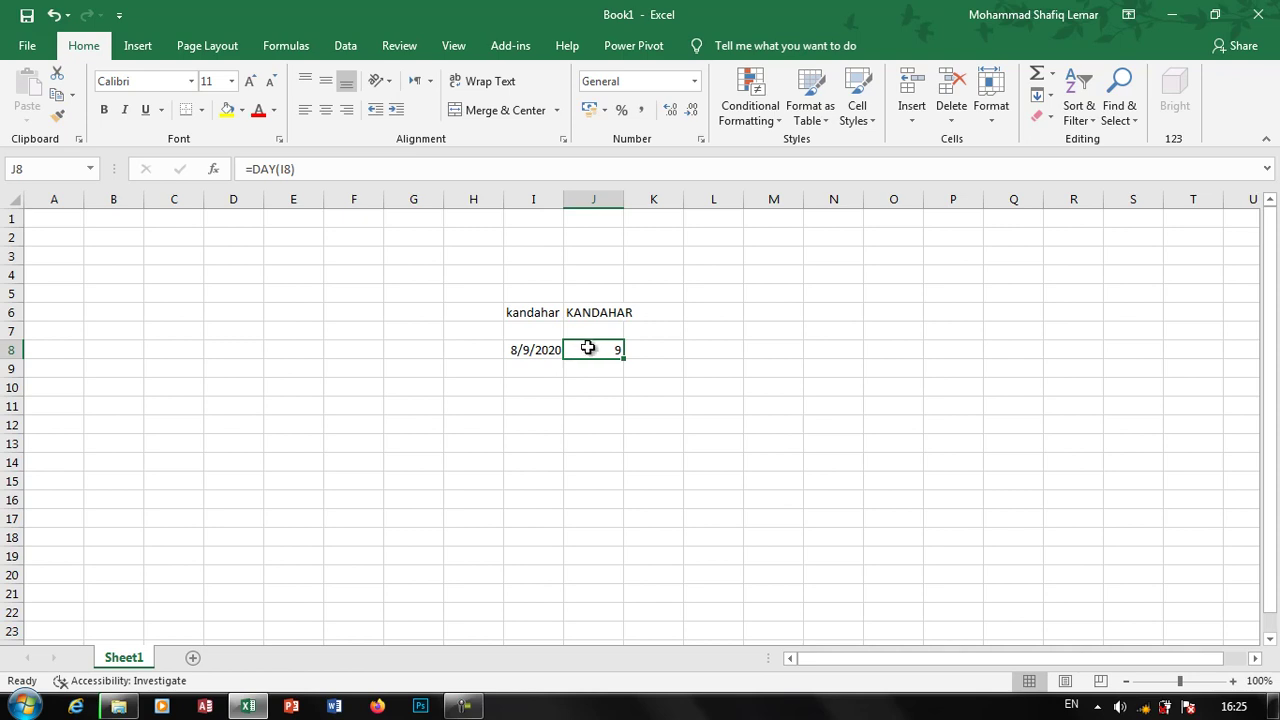
{"action": "left_click_drag", "start_coordinate": [634, 389], "coordinate": [529, 313]}
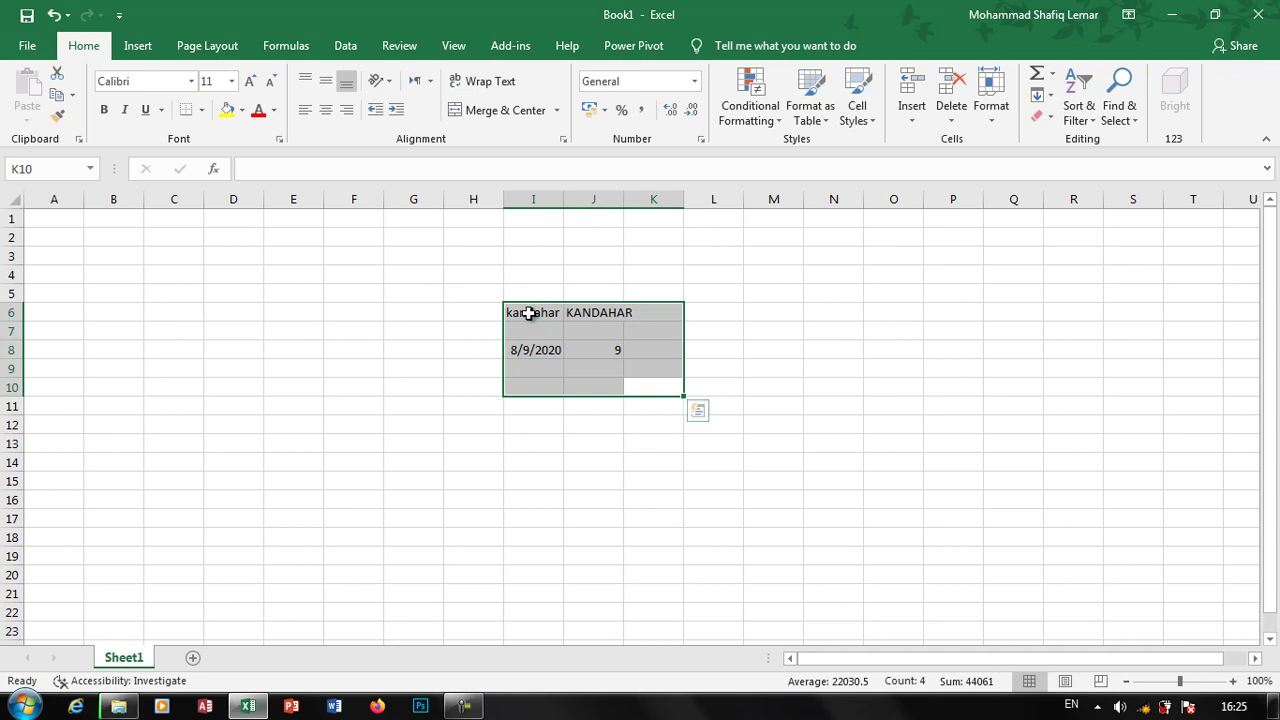
Clear the example cells and type Built in in I6 and User Define in I7.
{"action": "key", "text": "Delete"}
{"action": "left_click", "coordinate": [517, 309]}
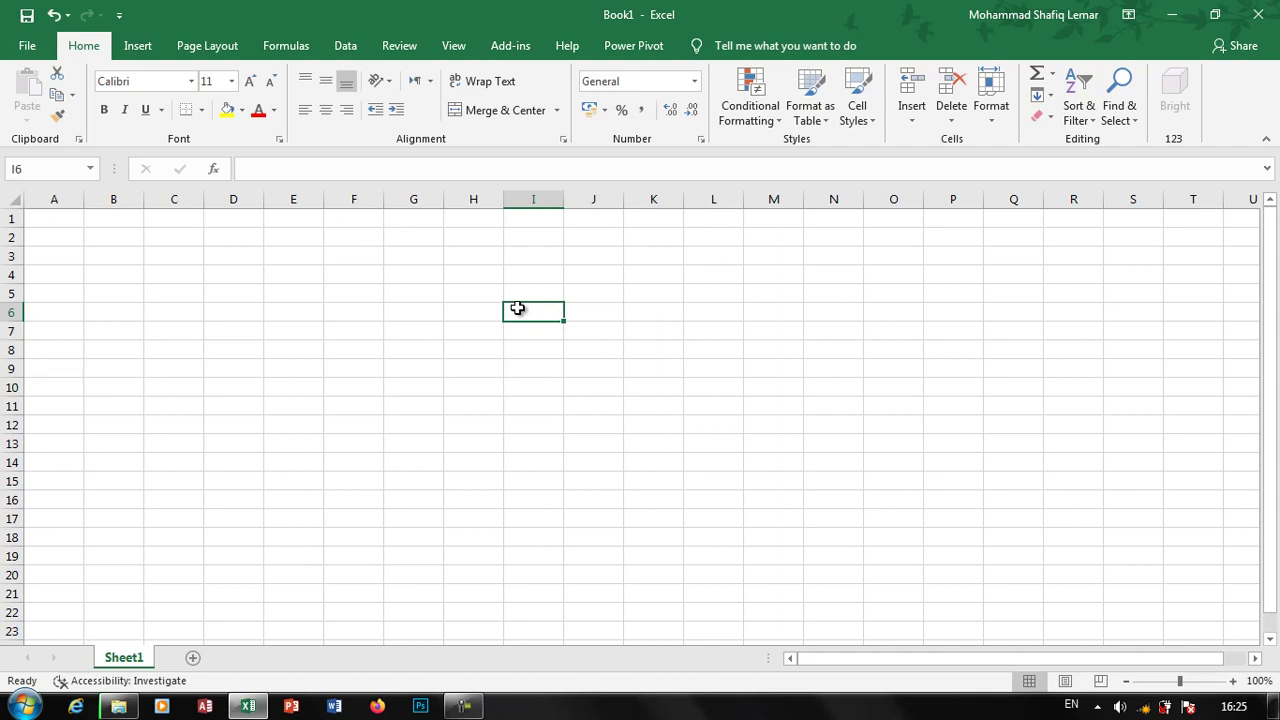
{"action": "type", "text": "Built "}
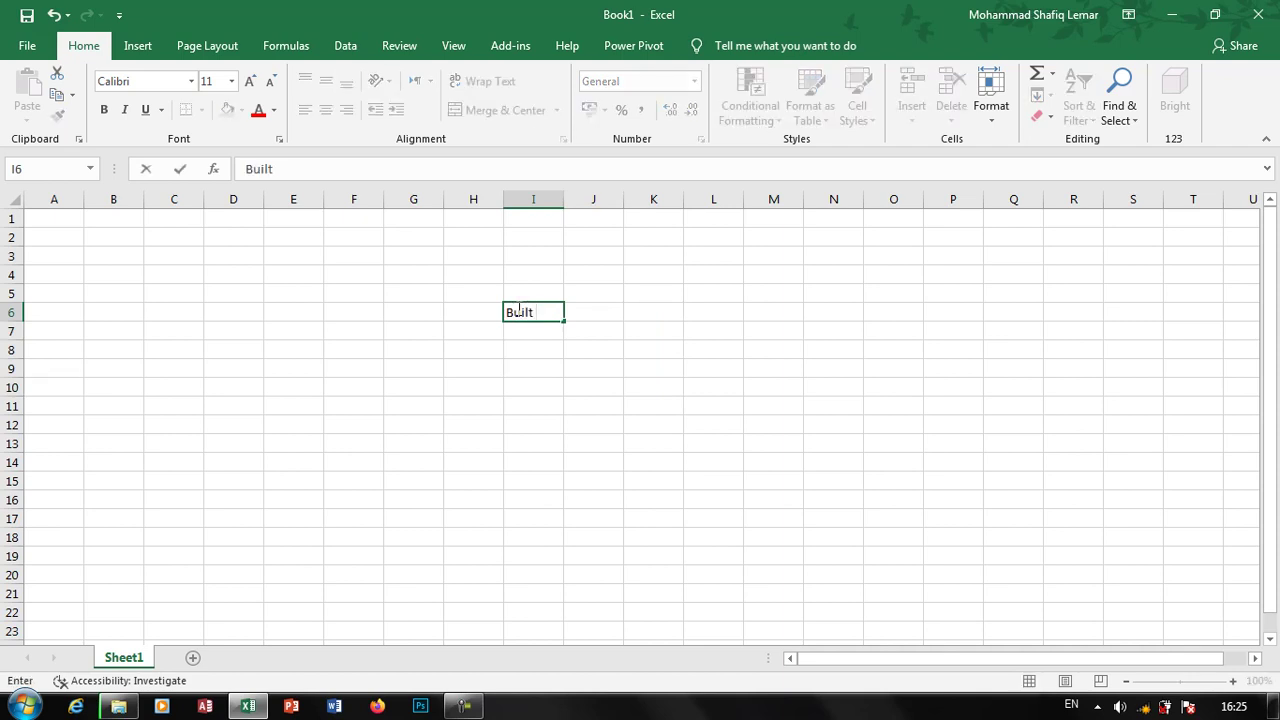
{"action": "type", "text": "in"}
{"action": "key", "text": "Return"}
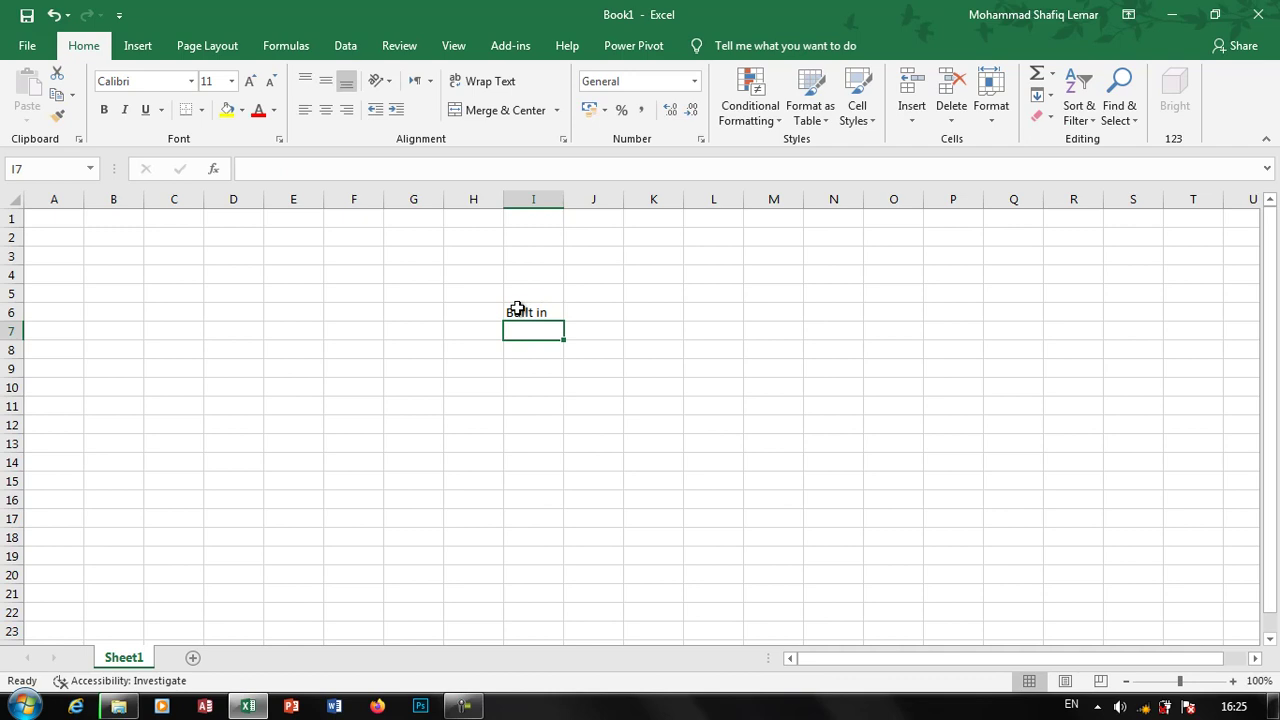
{"action": "type", "text": "User D"}
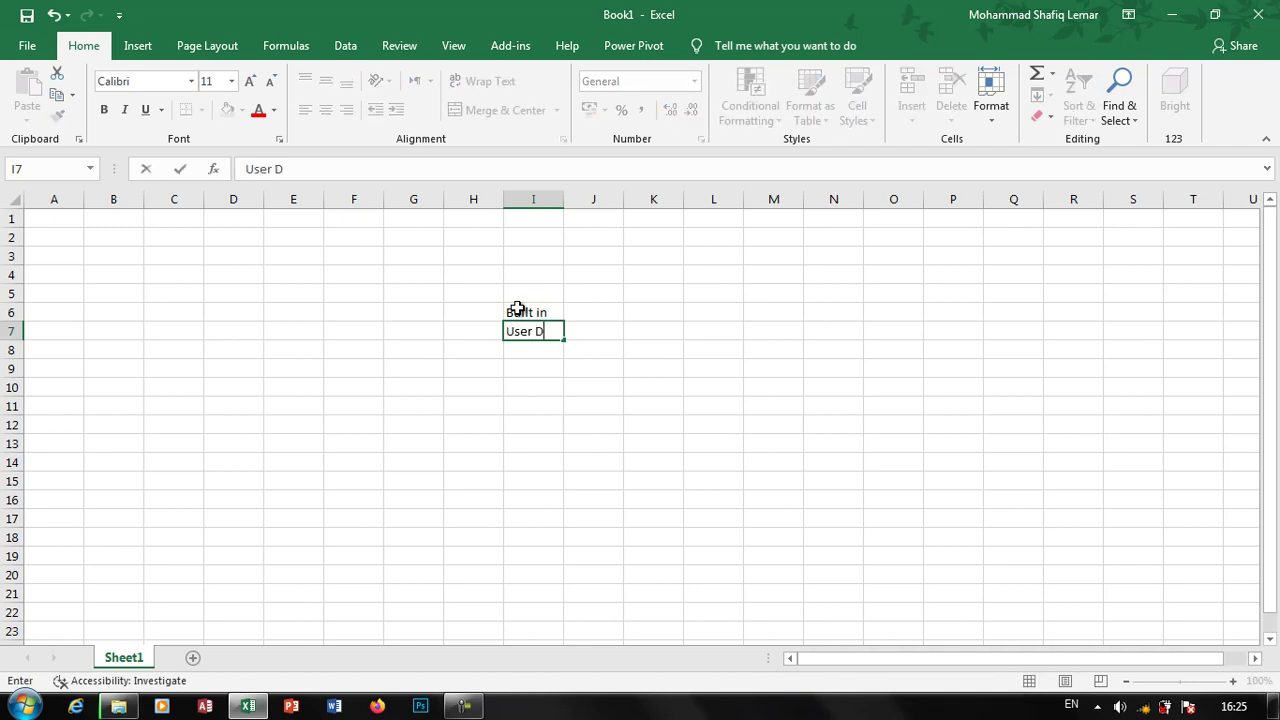
{"action": "type", "text": "efine"}
{"action": "left_click", "coordinate": [518, 309]}
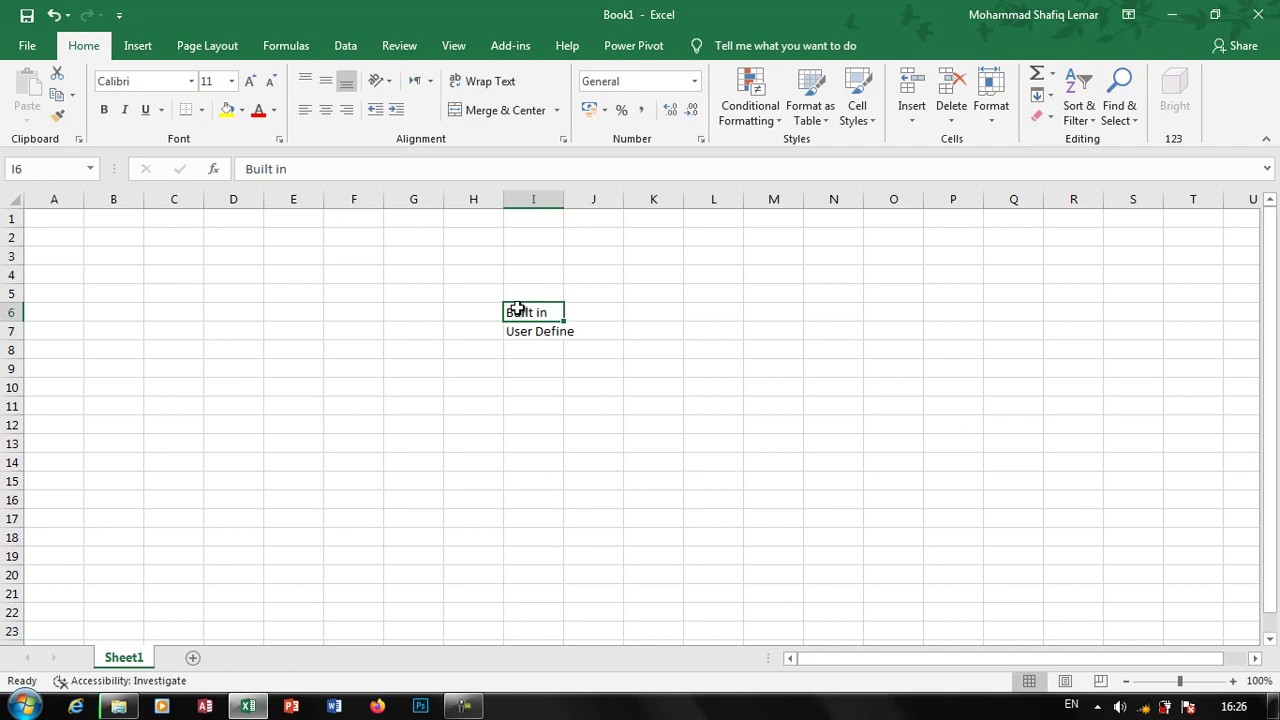
Widen column I so the User Define label fits.
{"action": "left_click", "coordinate": [538, 329]}
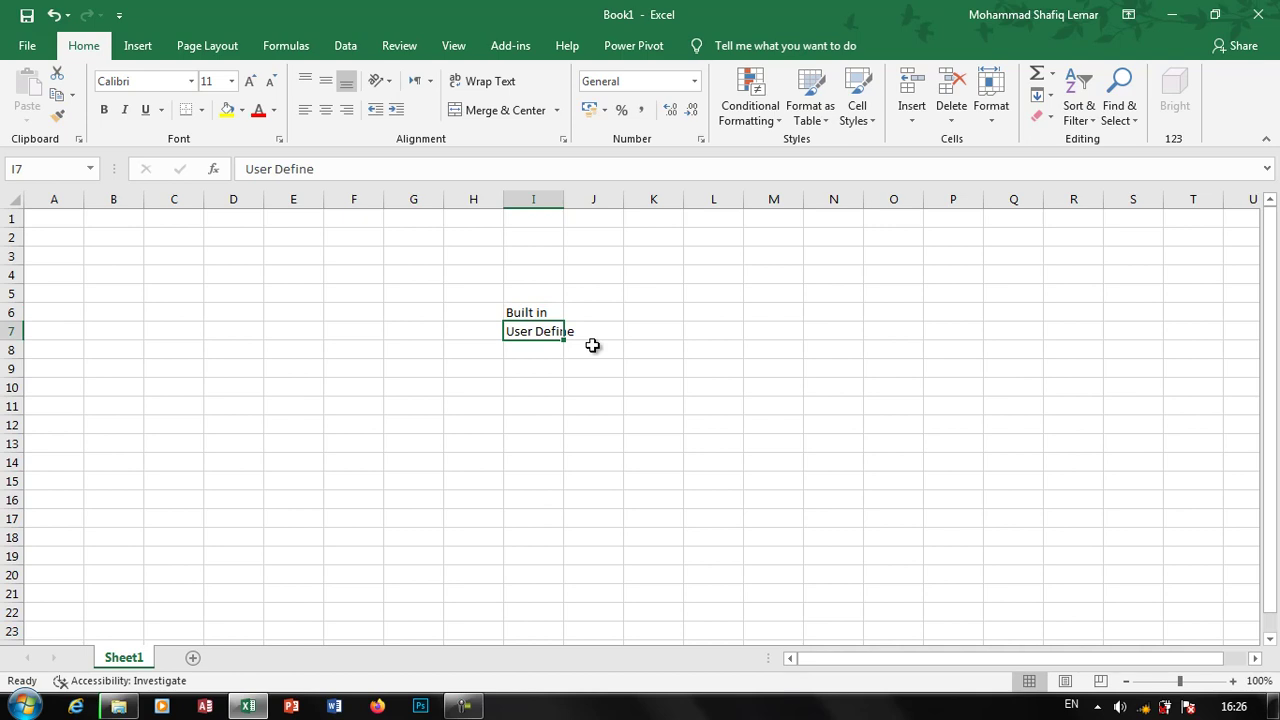
{"action": "left_click", "coordinate": [547, 311]}
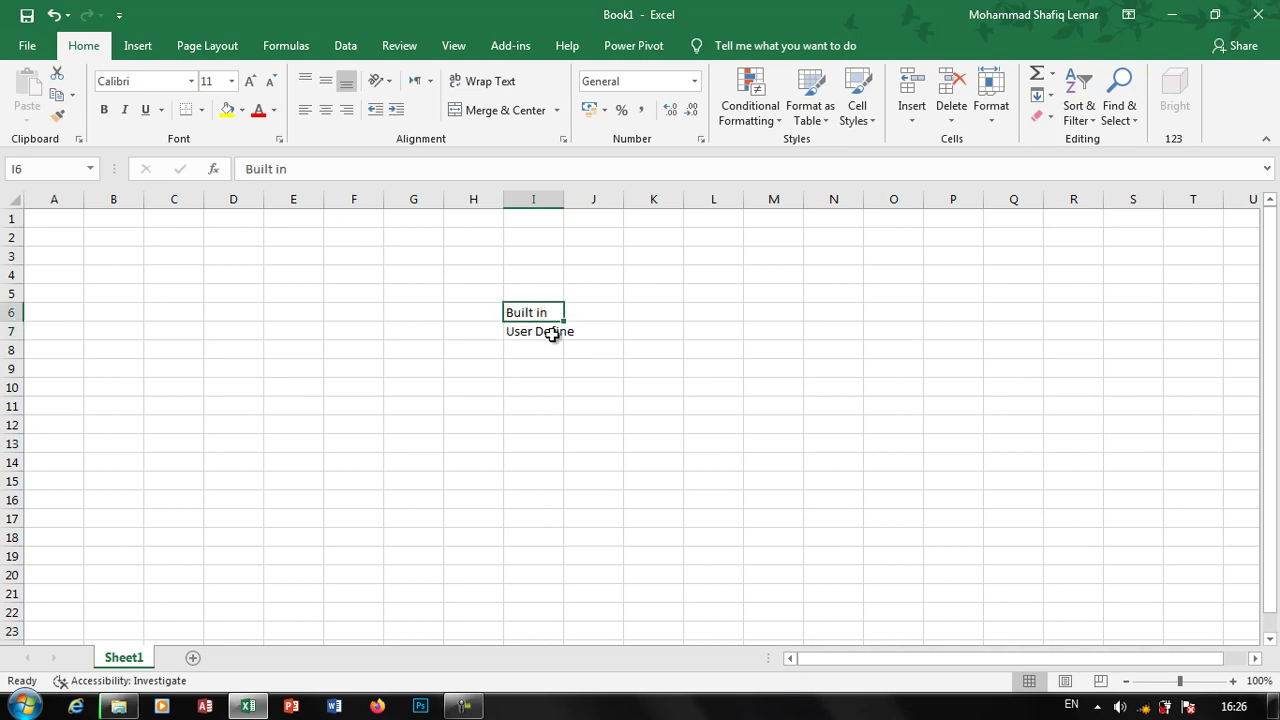
{"action": "left_click", "coordinate": [552, 333]}
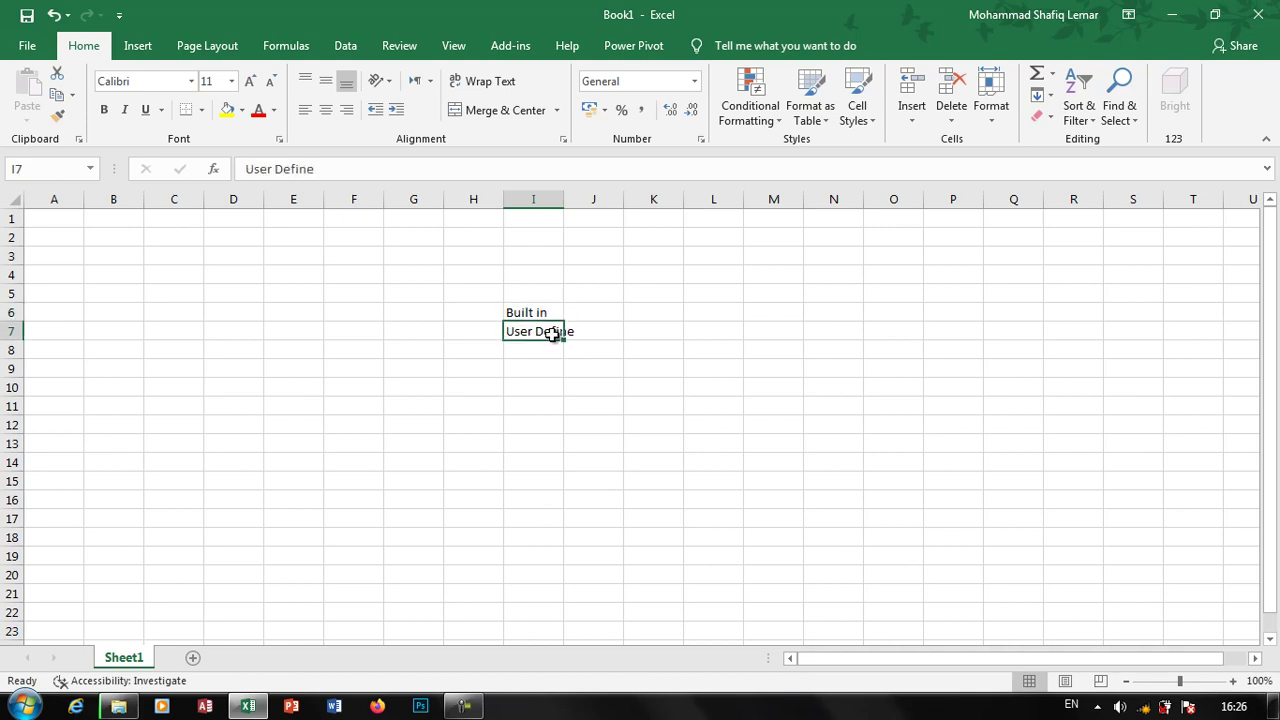
{"action": "left_click", "coordinate": [543, 312]}
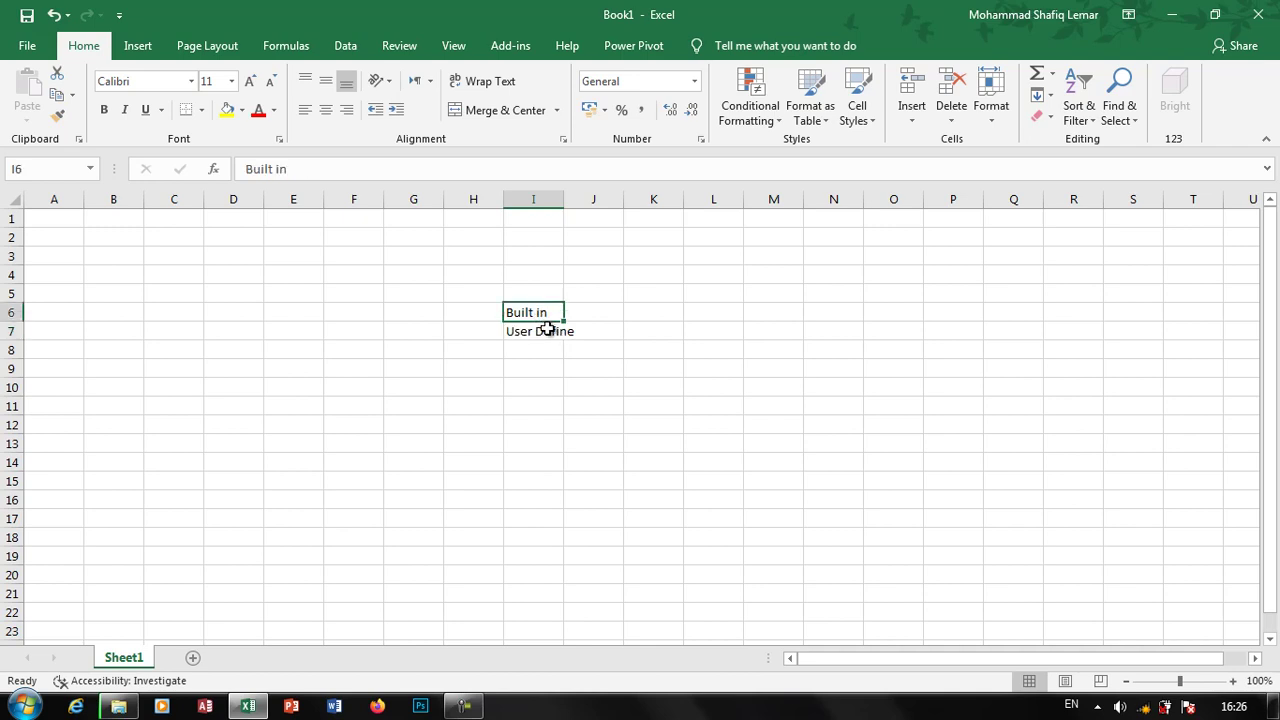
{"action": "left_click", "coordinate": [547, 328]}
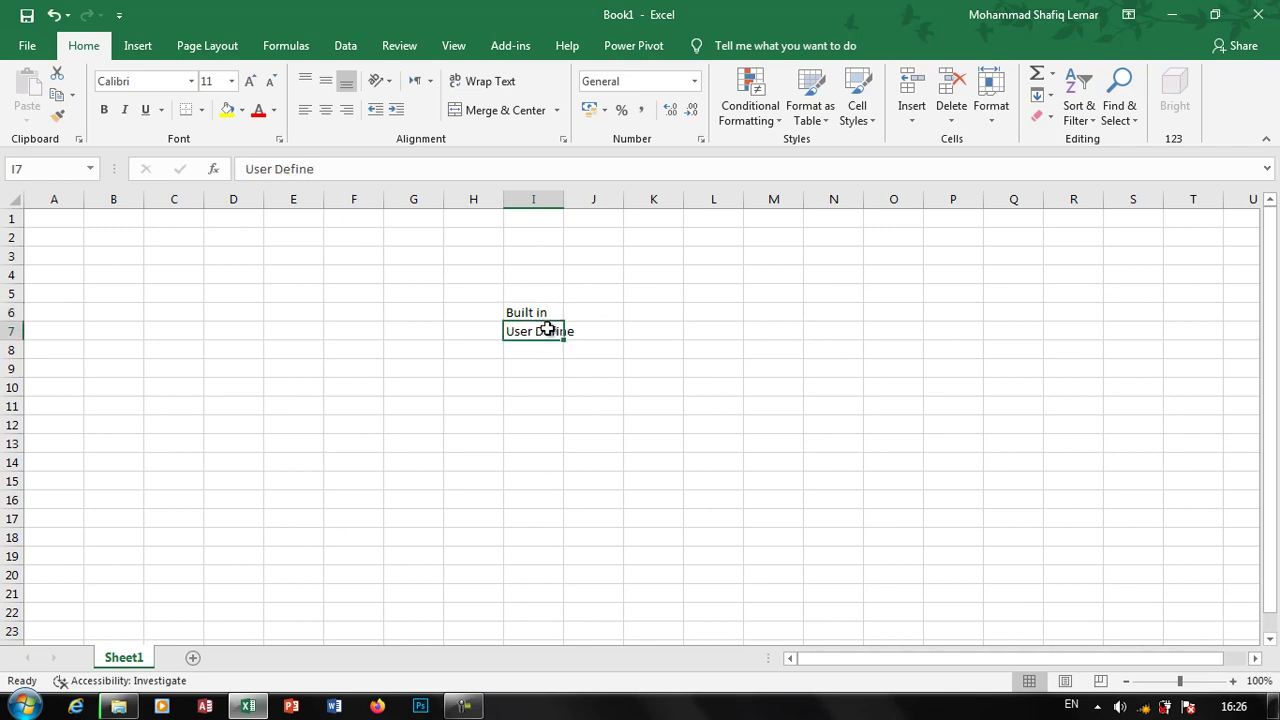
{"action": "double_click", "coordinate": [563, 196]}
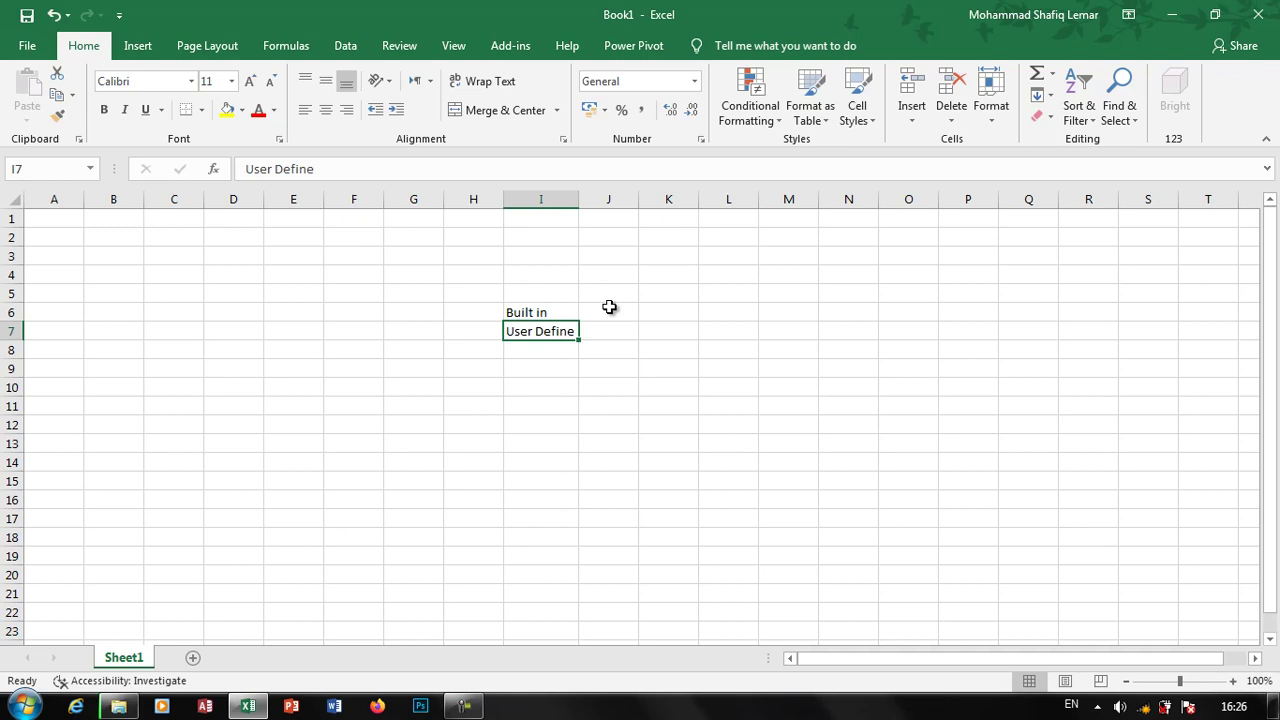
{"action": "left_click", "coordinate": [612, 351]}
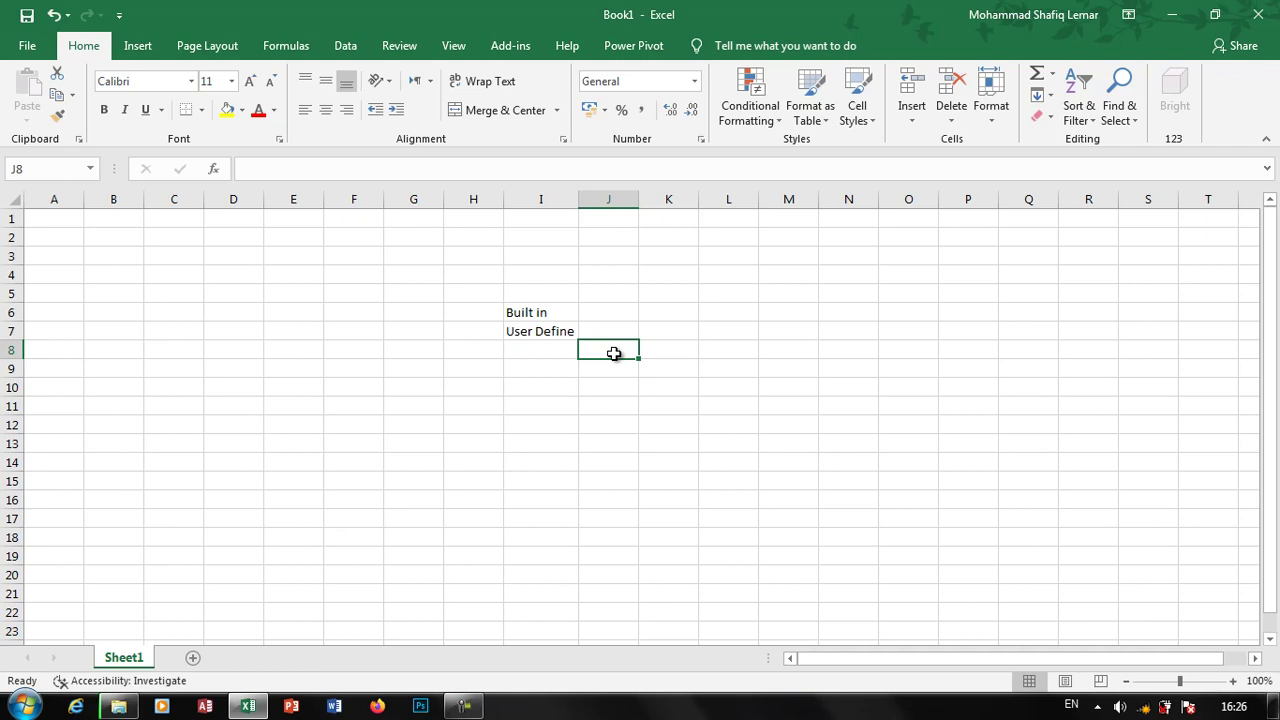
Enter the numbers 3, 4 and 5 in E12:E14.
{"action": "left_click", "coordinate": [620, 410]}
{"action": "left_click", "coordinate": [312, 417]}
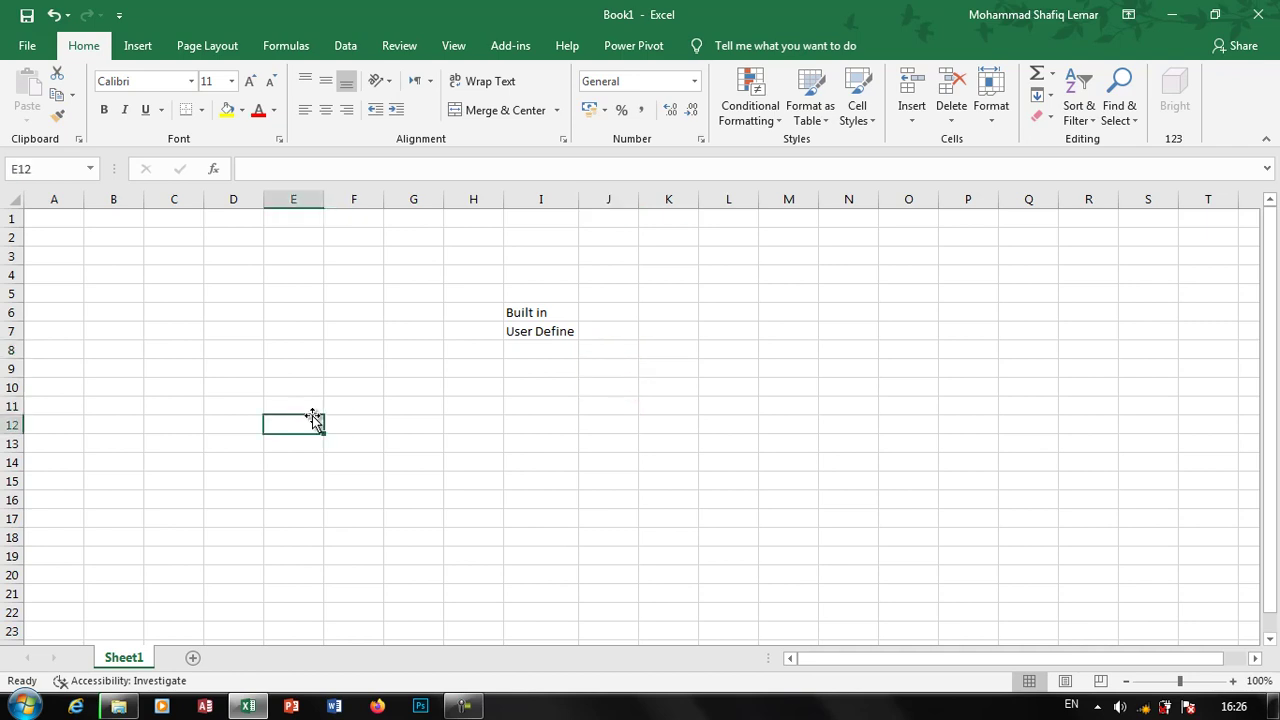
{"action": "type", "text": "3"}
{"action": "key", "text": "Return"}
{"action": "type", "text": "4"}
{"action": "key", "text": "Return"}
{"action": "type", "text": "5"}
{"action": "key", "text": "Tab"}
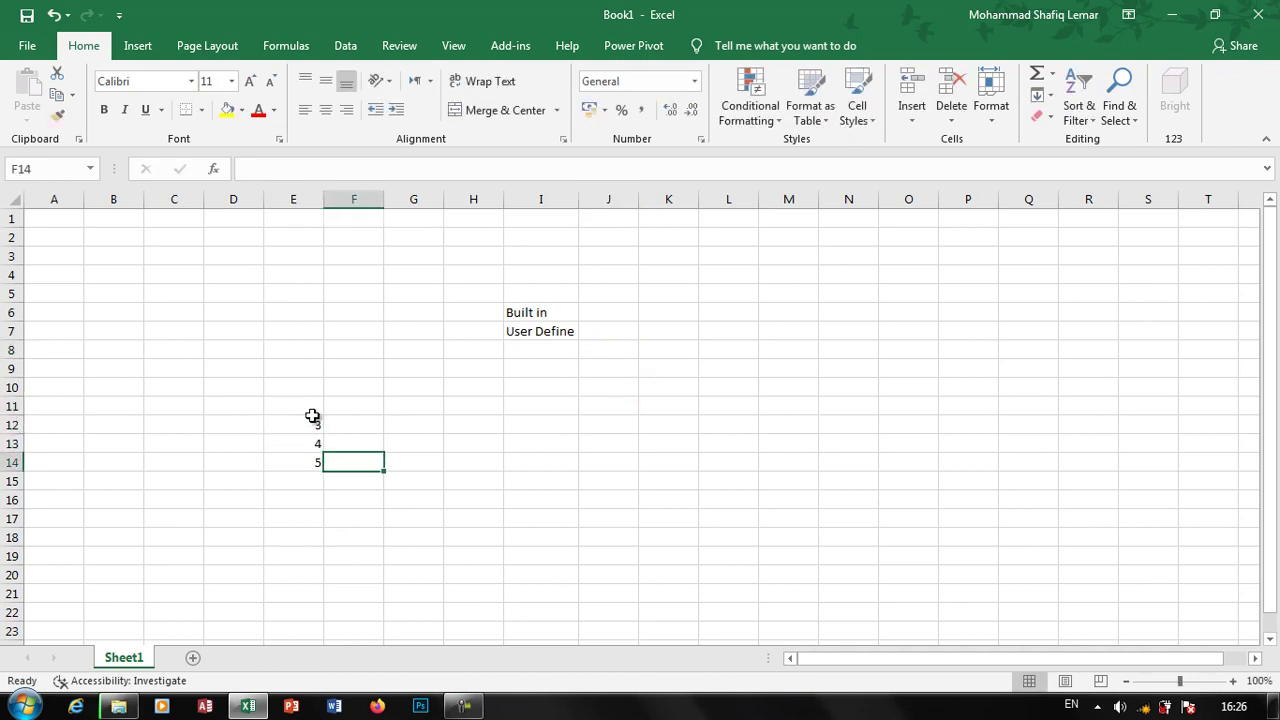
Enter =E14+E13/E12 in H15, which returns 6.333333.
{"action": "key", "text": "Down"}
{"action": "key", "text": "Right"}
{"action": "key", "text": "Right"}
{"action": "type", "text": "="}
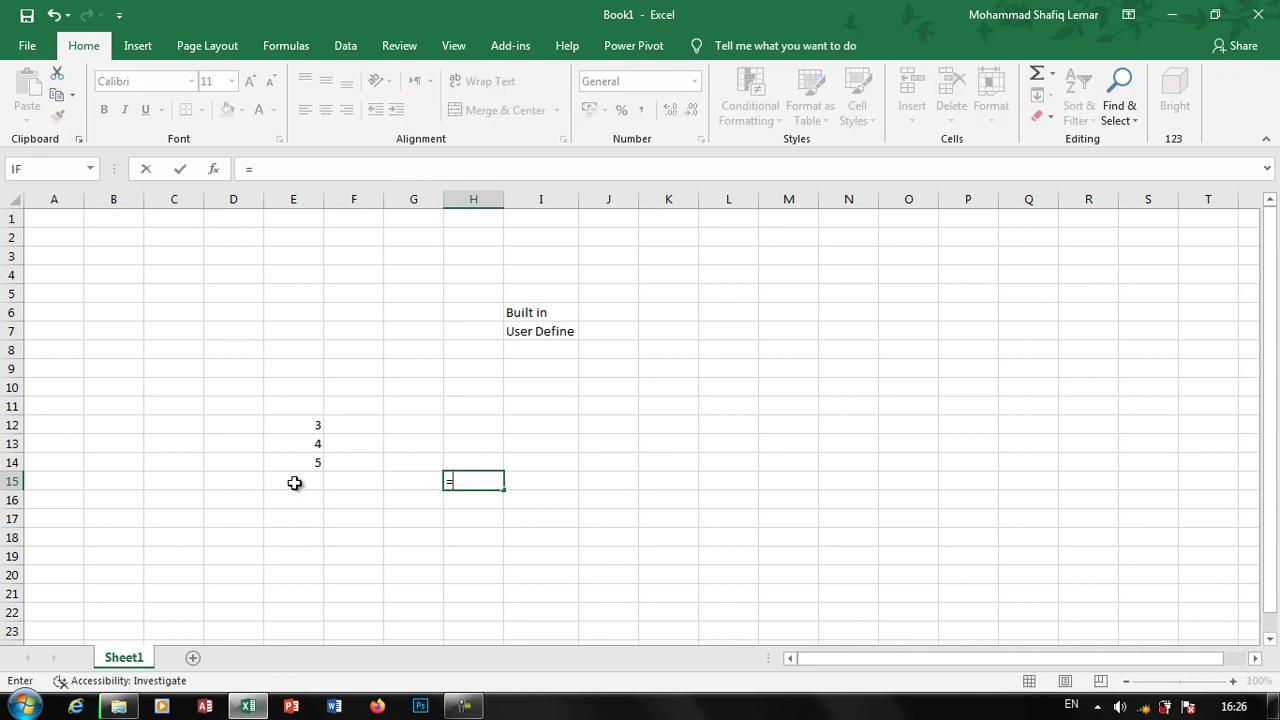
{"action": "left_click", "coordinate": [296, 460]}
{"action": "type", "text": "+"}
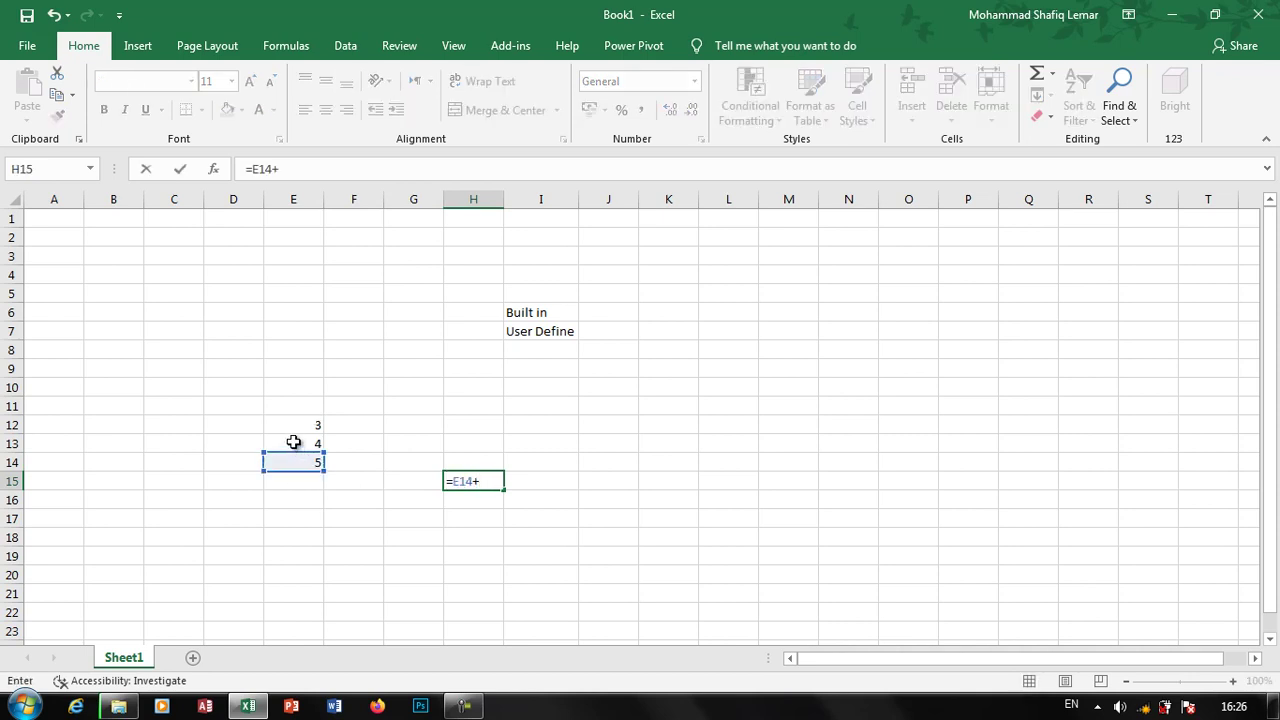
{"action": "left_click", "coordinate": [293, 443]}
{"action": "type", "text": "/"}
{"action": "left_click", "coordinate": [300, 425]}
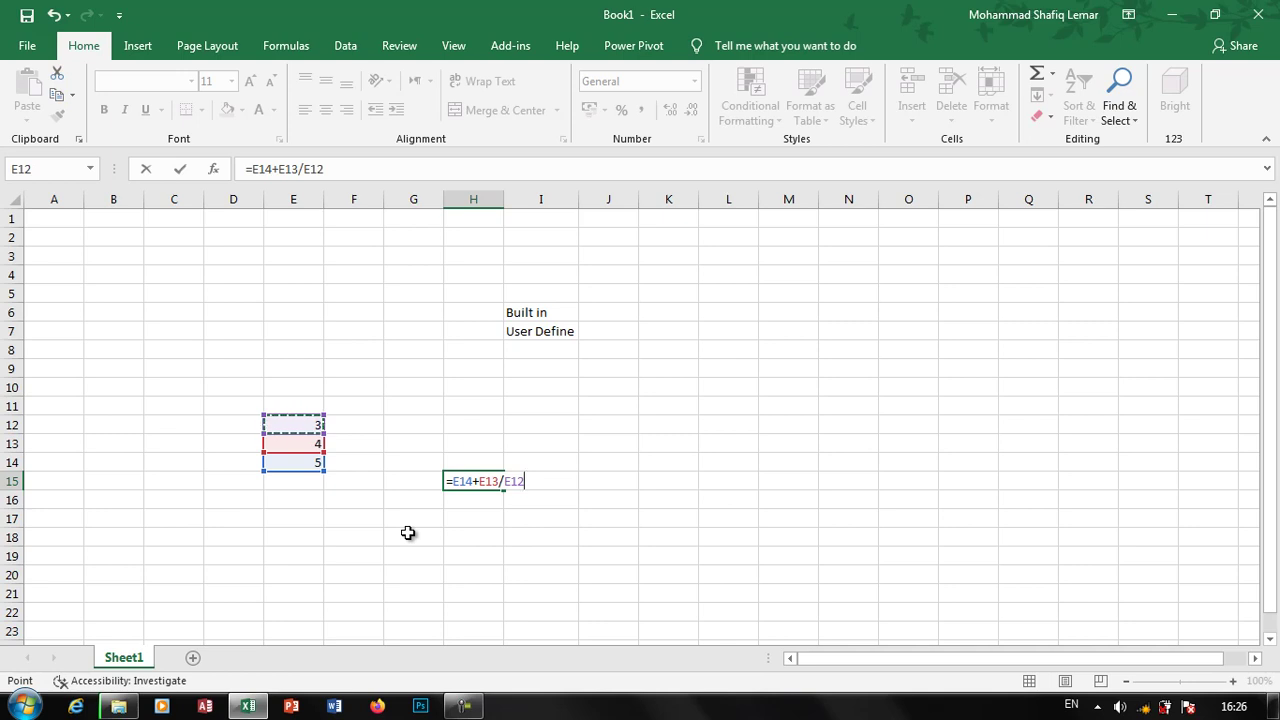
{"action": "key", "text": "Return"}
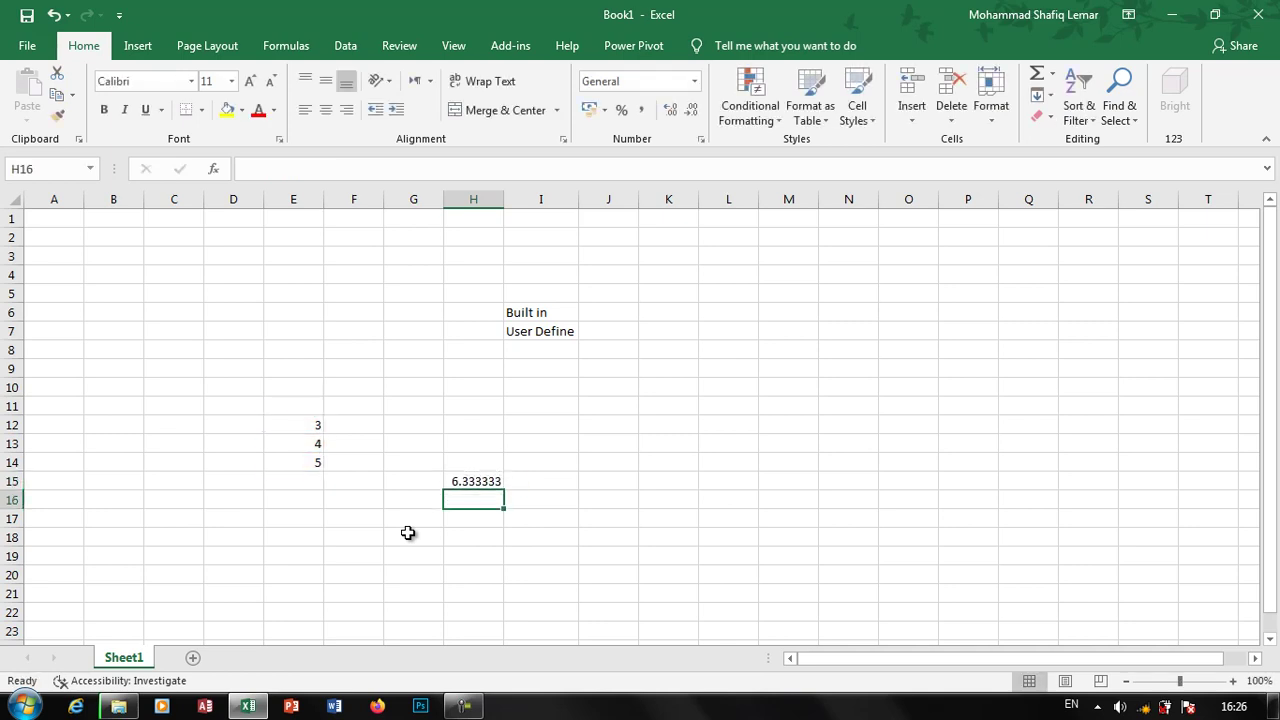
{"action": "key", "text": "Up"}
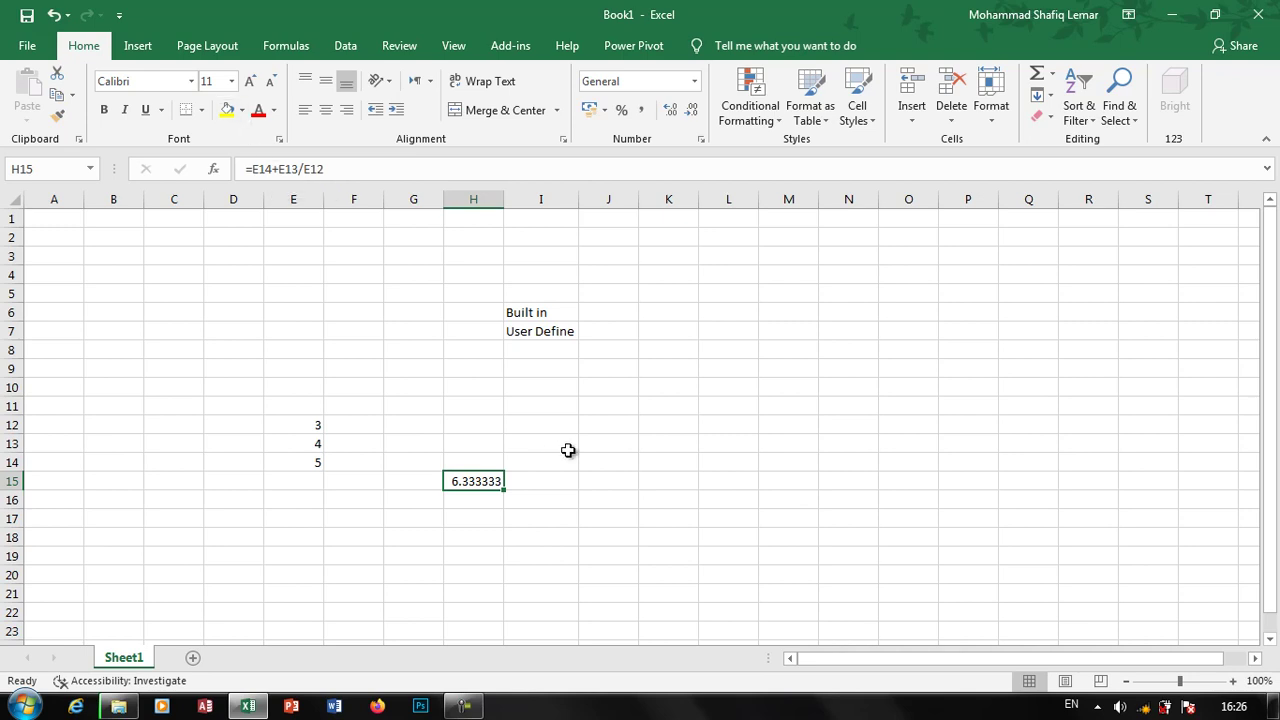
Enter =AVERAGE(E12:E14) in G19, which returns 4.
{"action": "left_click", "coordinate": [411, 553]}
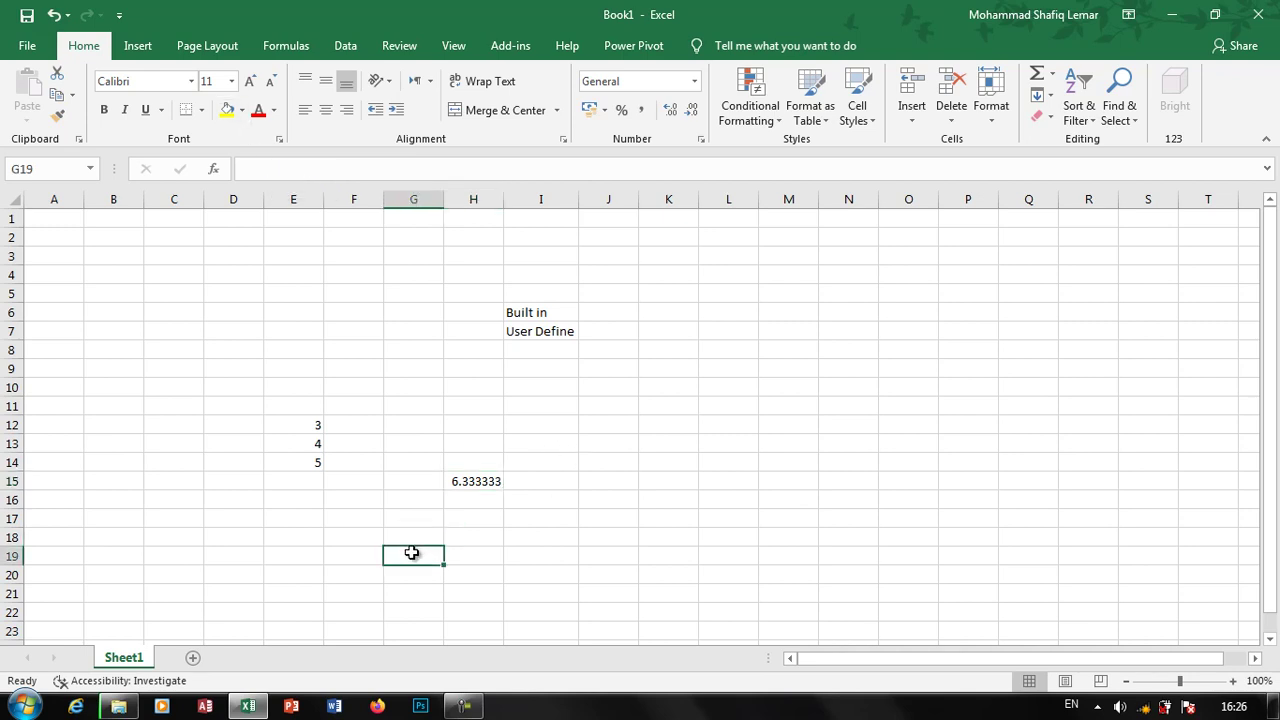
{"action": "type", "text": "=ave"}
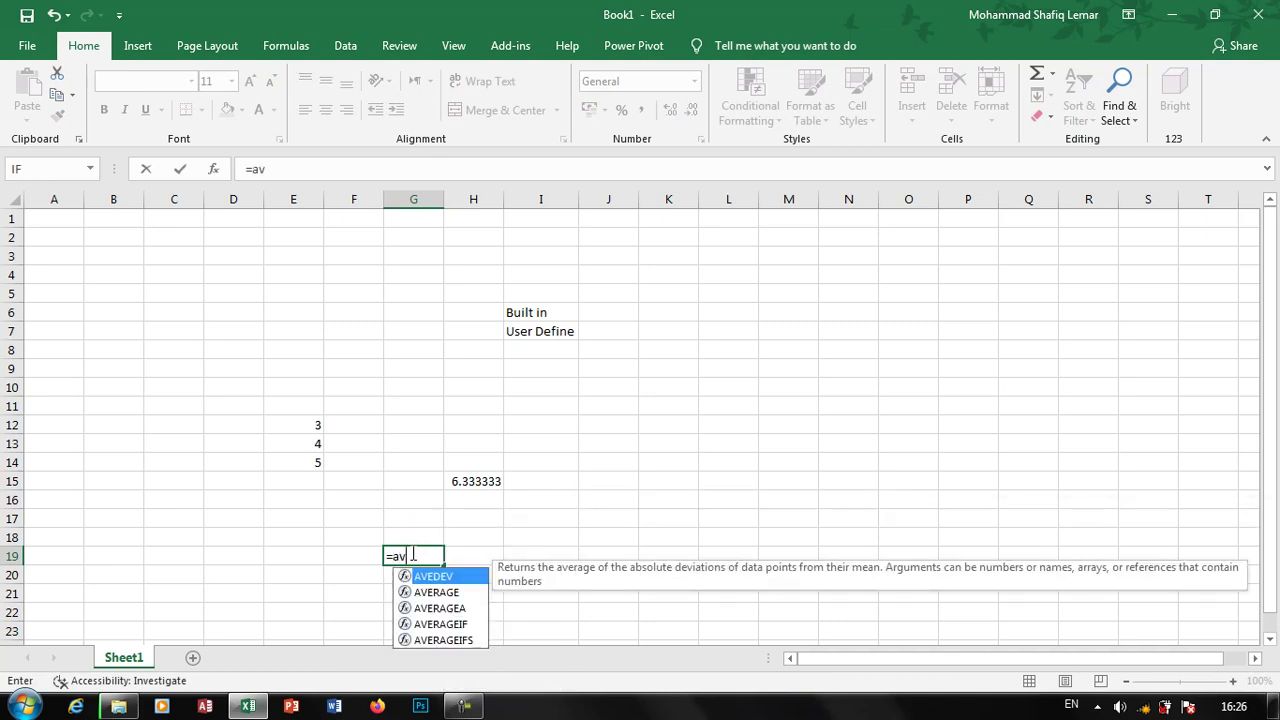
{"action": "type", "text": "ra"}
{"action": "key", "text": "Tab"}
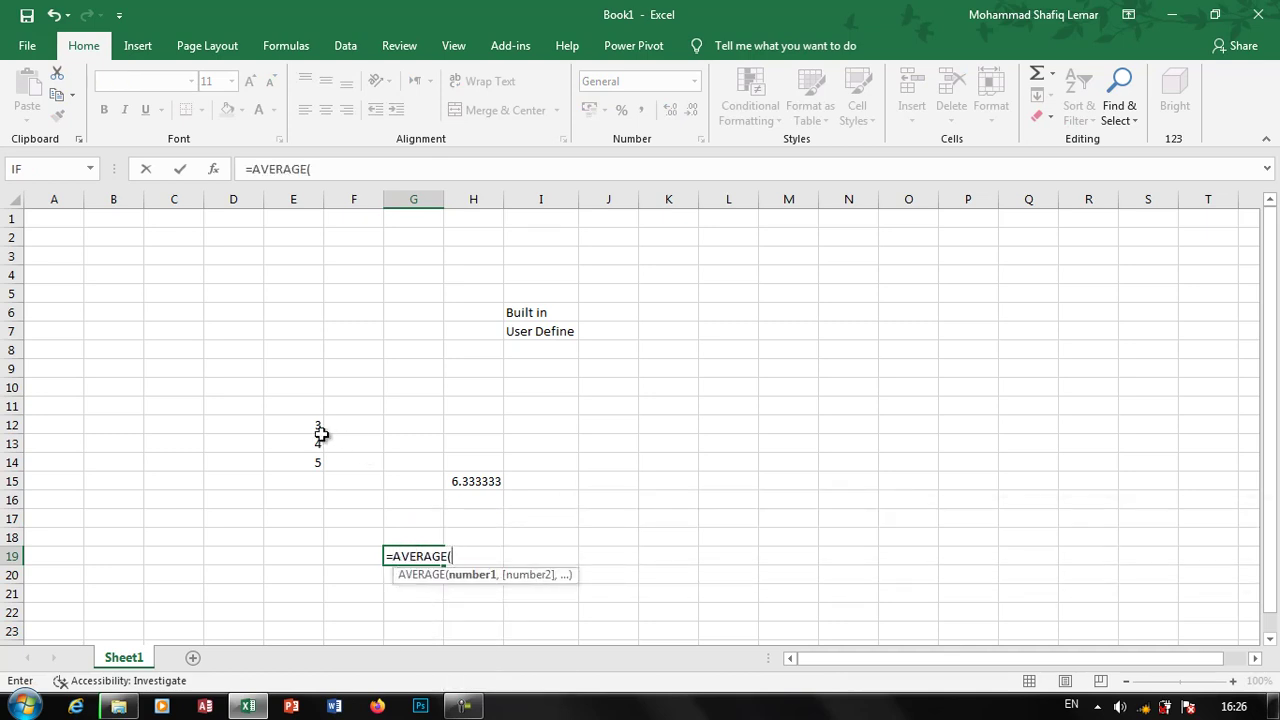
{"action": "left_click_drag", "start_coordinate": [318, 430], "coordinate": [305, 462]}
{"action": "key", "text": "Return"}
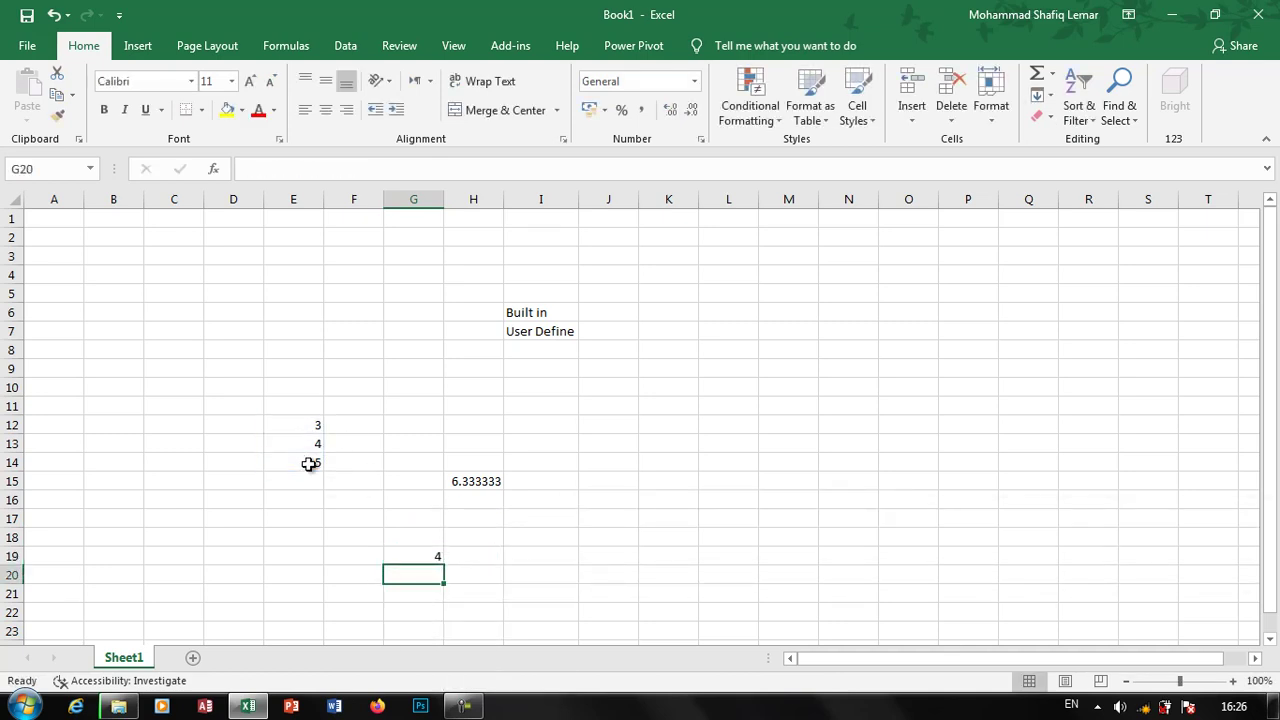
{"action": "left_click", "coordinate": [438, 556]}
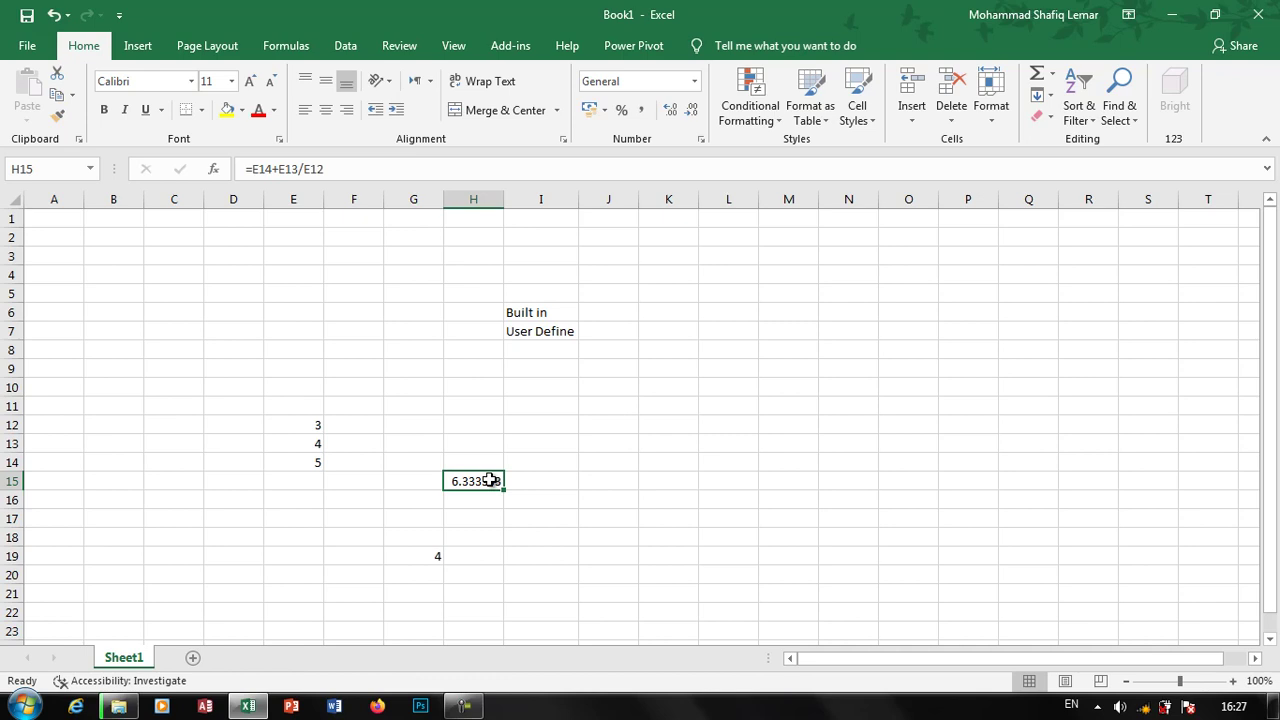
{"action": "left_click", "coordinate": [553, 335]}
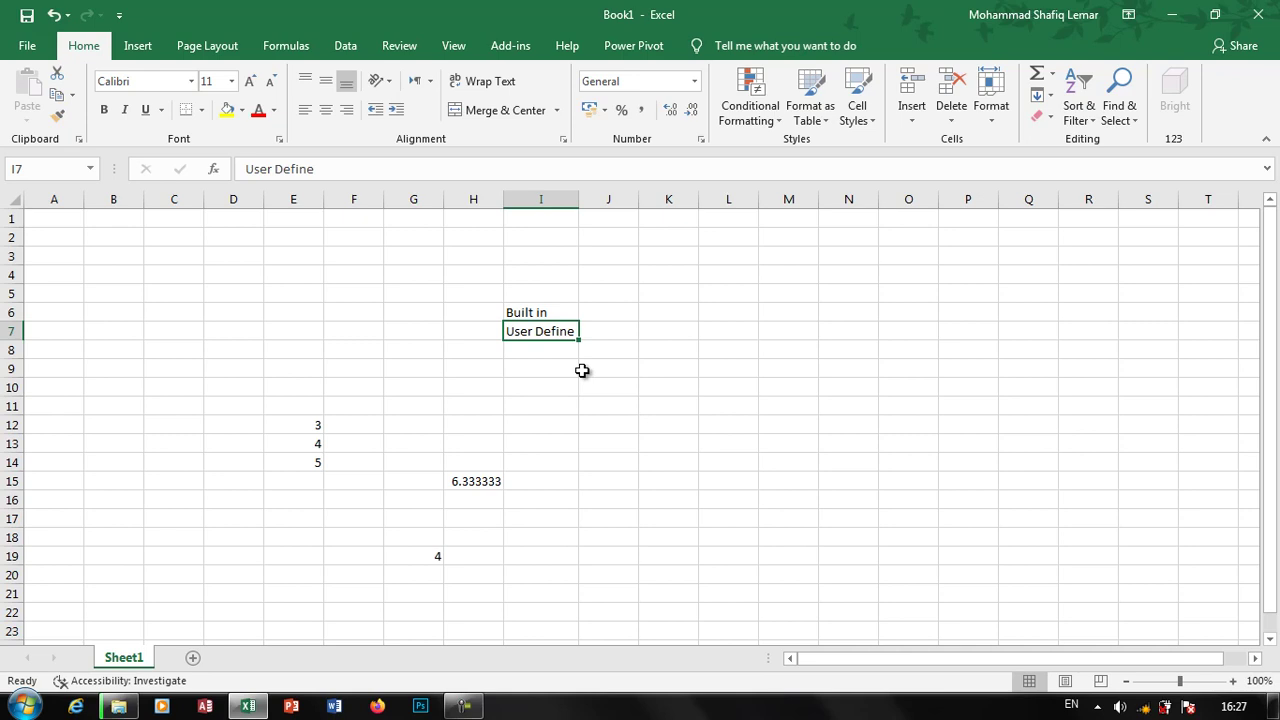
{"action": "left_click", "coordinate": [543, 315]}
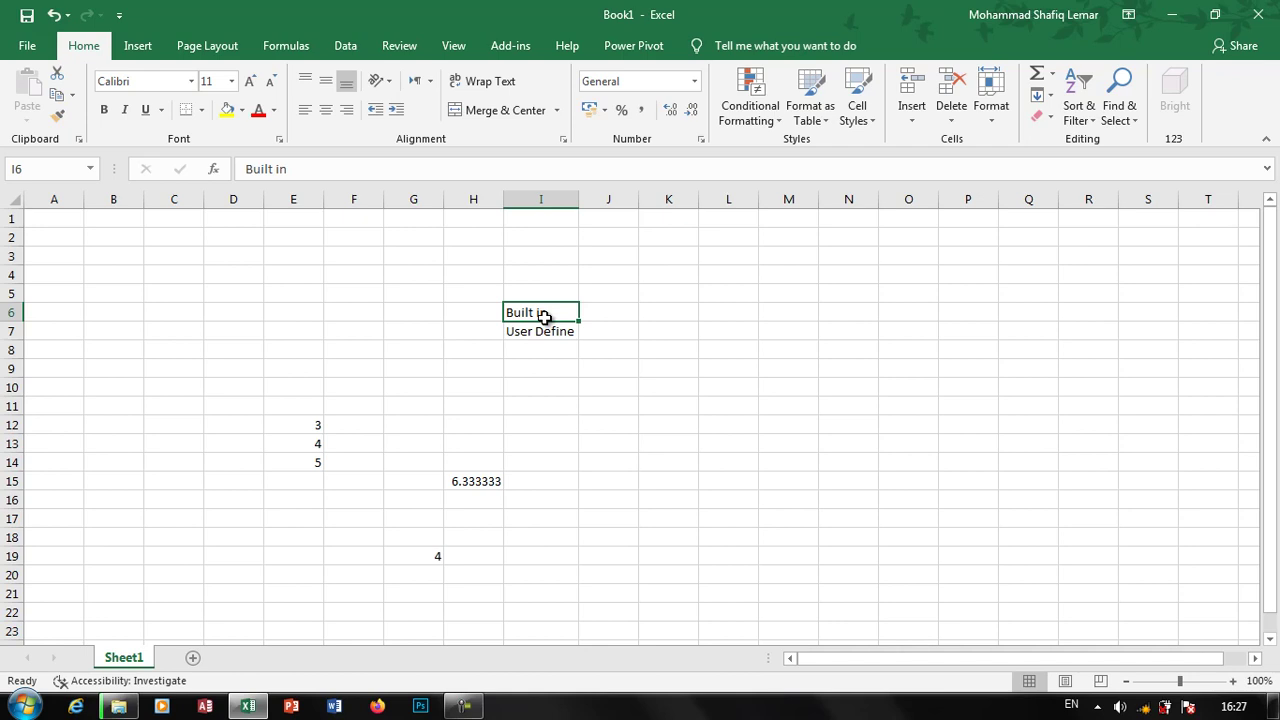
{"action": "left_click", "coordinate": [547, 329]}
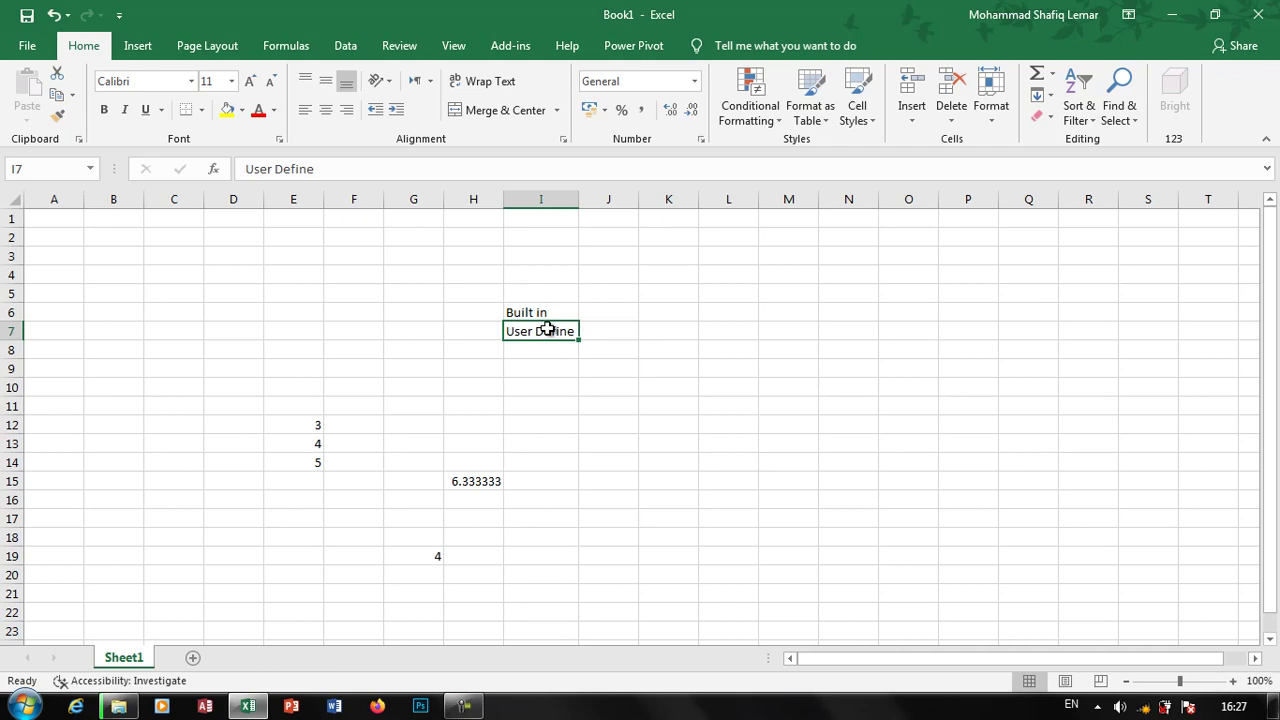
{"action": "left_click", "coordinate": [547, 312]}
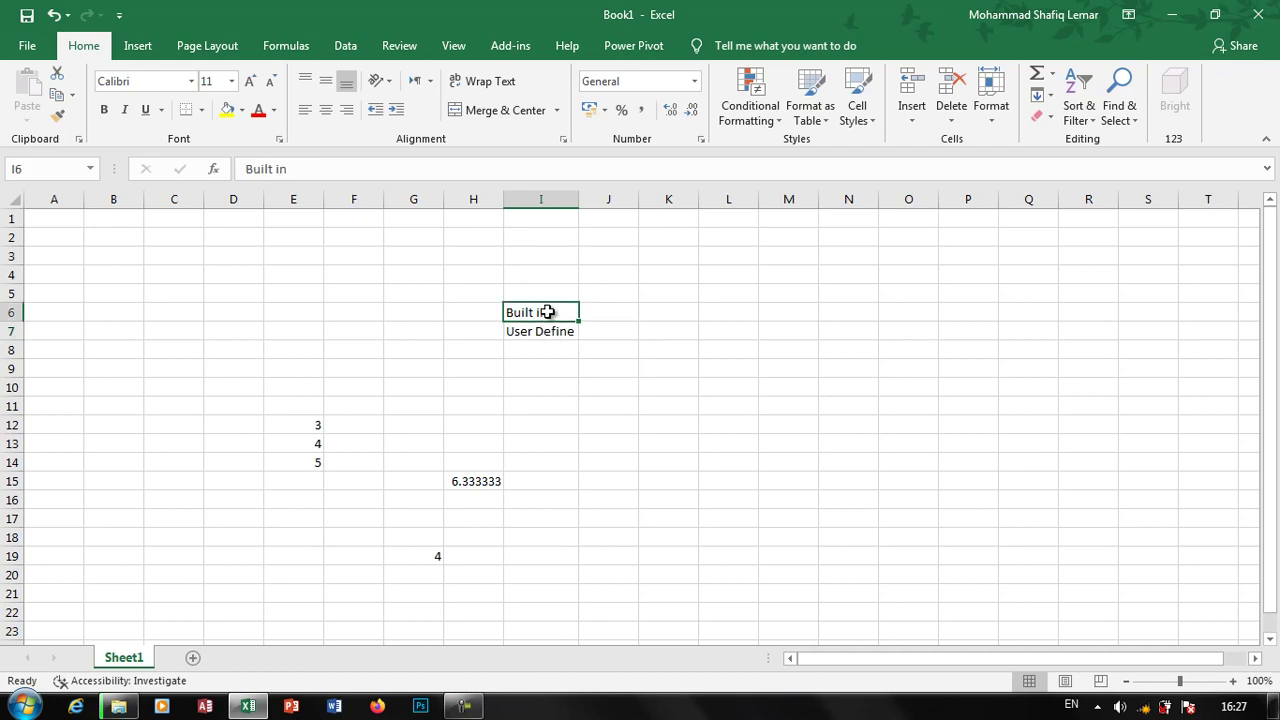
{"action": "left_click", "coordinate": [553, 332]}
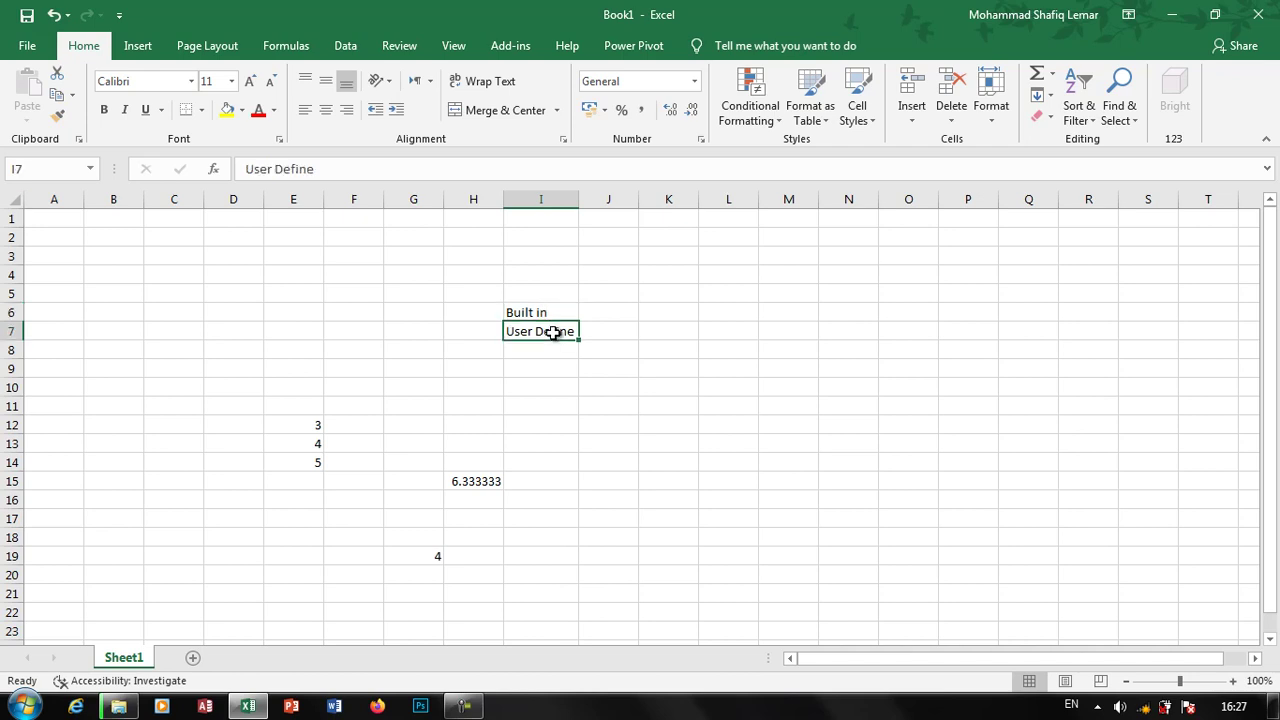
{"action": "left_click", "coordinate": [545, 314]}
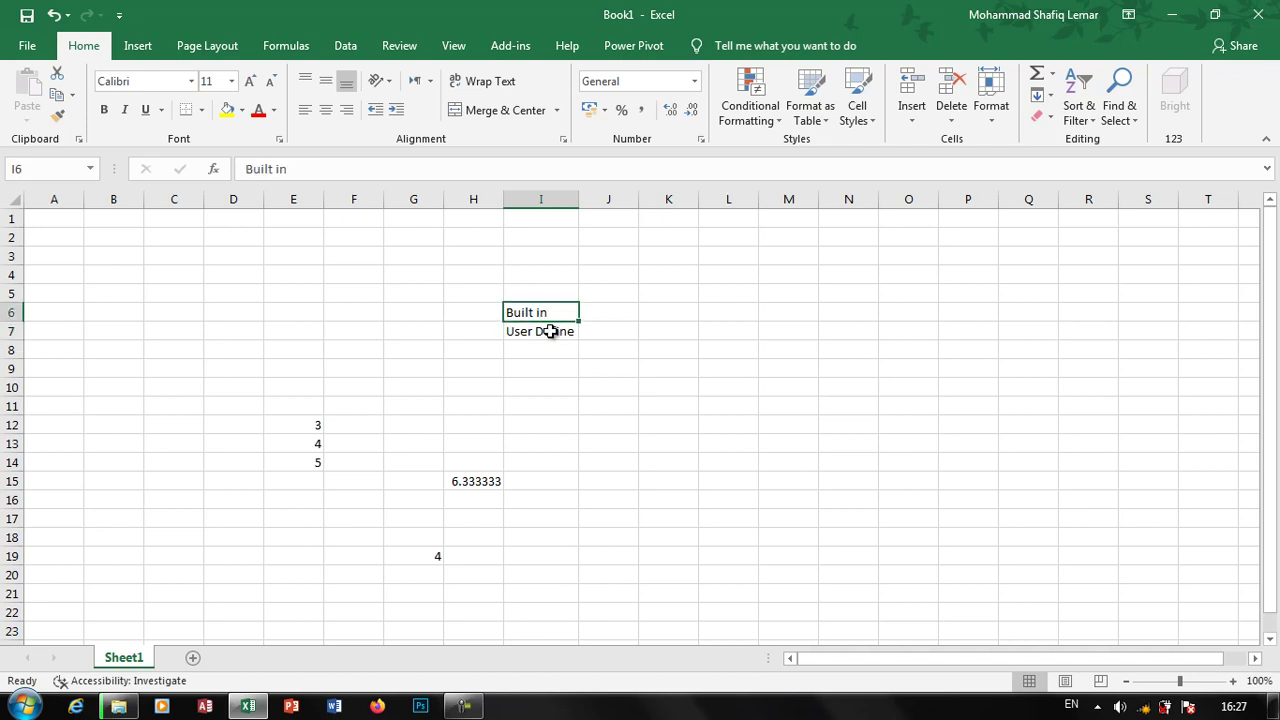
{"action": "left_click", "coordinate": [552, 332]}
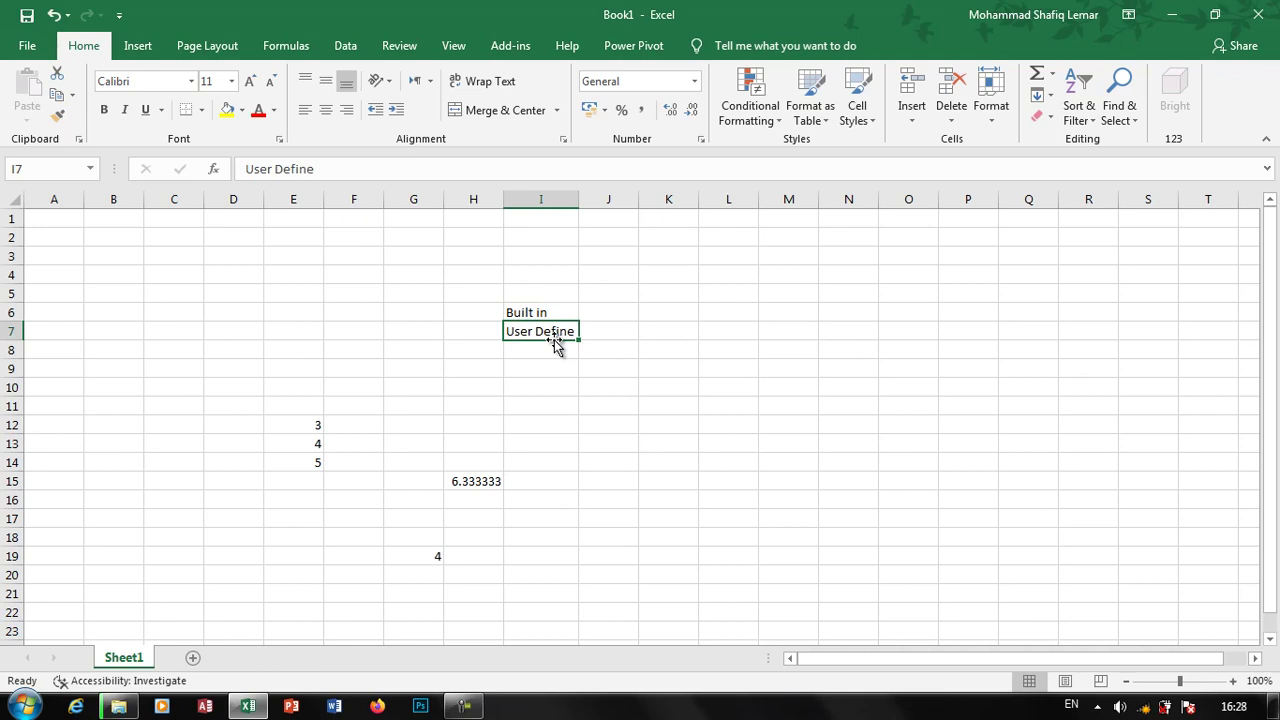
{"action": "left_click", "coordinate": [545, 314]}
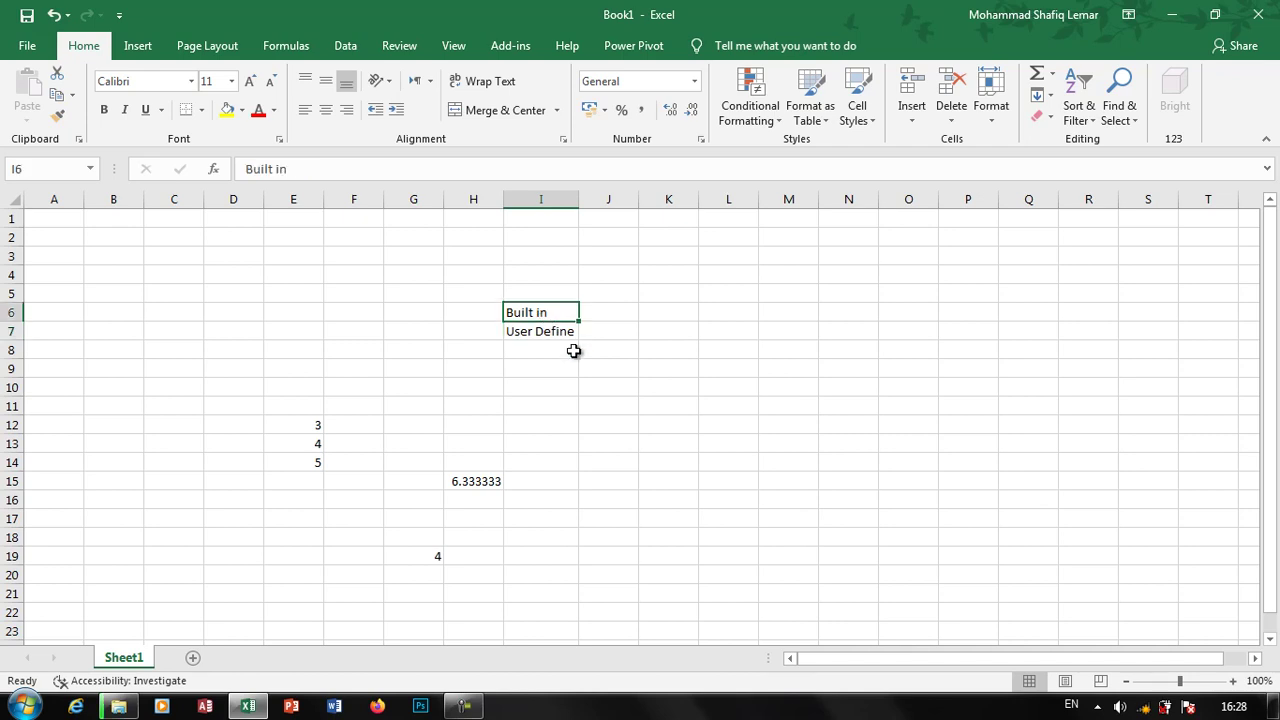
{"action": "left_click_drag", "start_coordinate": [666, 562], "coordinate": [316, 338]}
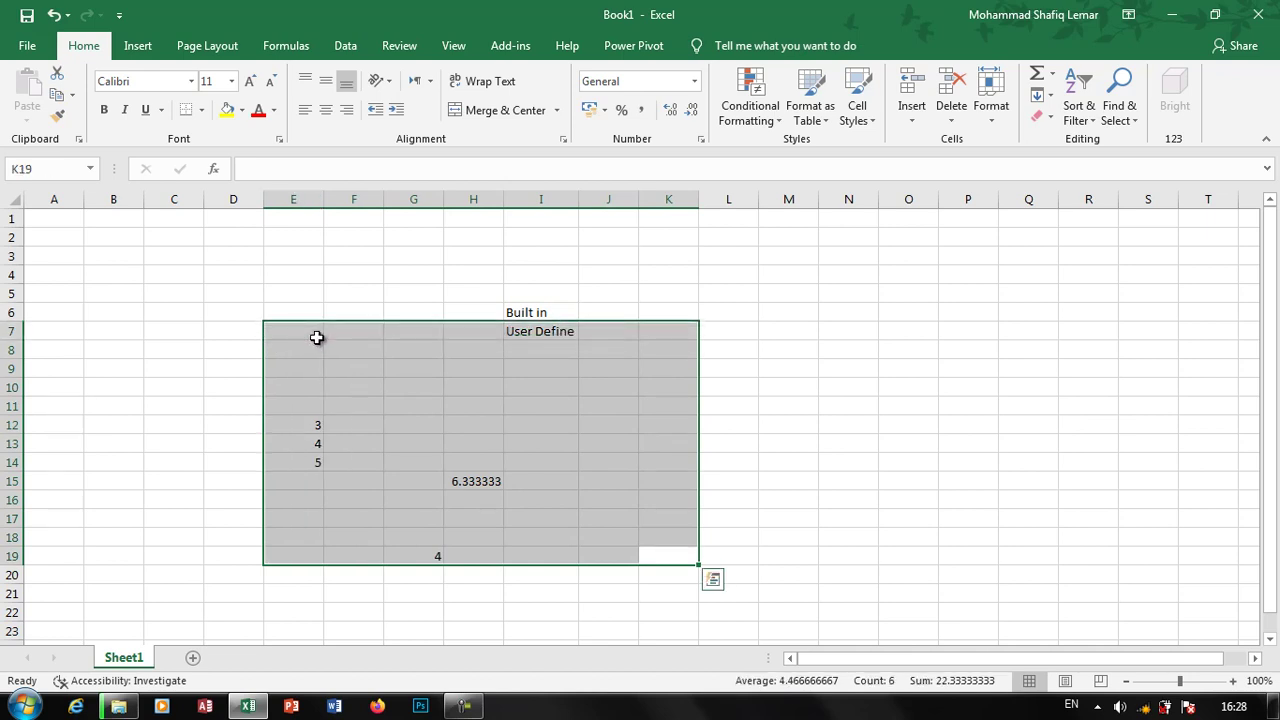
Delete the selected example entries, then the leftover Built in label in I6.
{"action": "key", "text": "Delete"}
{"action": "left_click", "coordinate": [552, 312]}
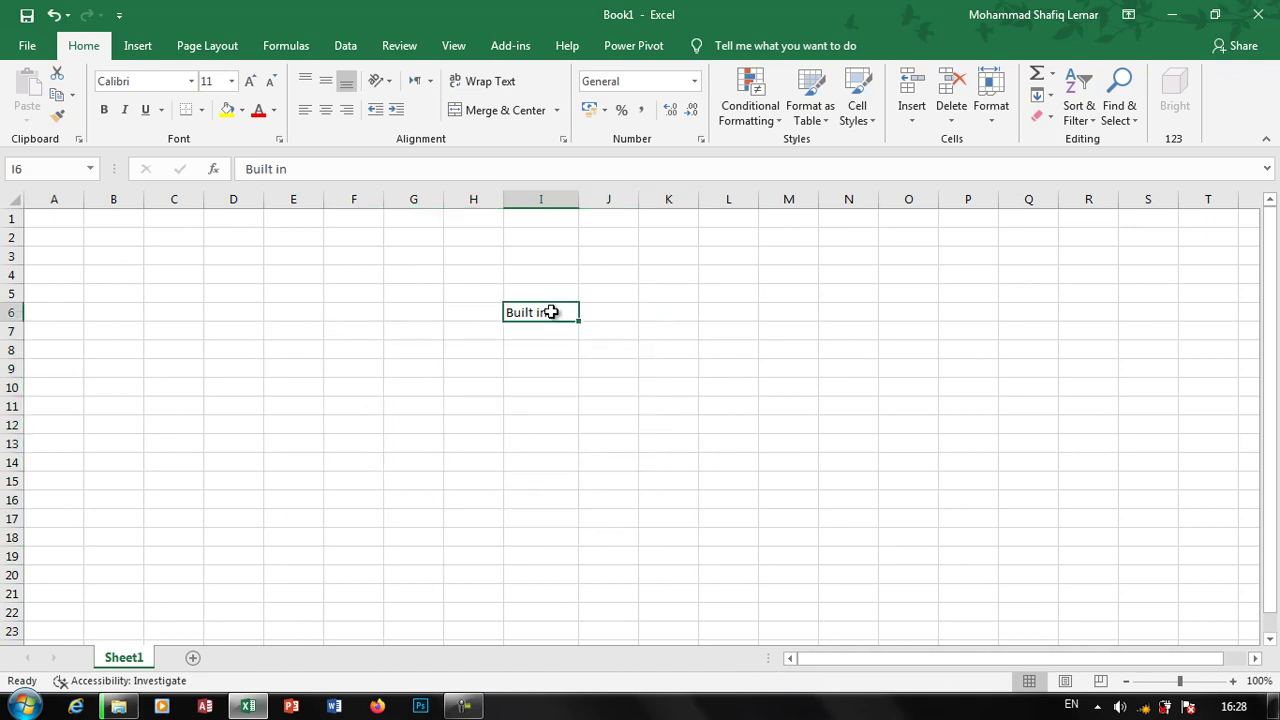
{"action": "key", "text": "Delete"}
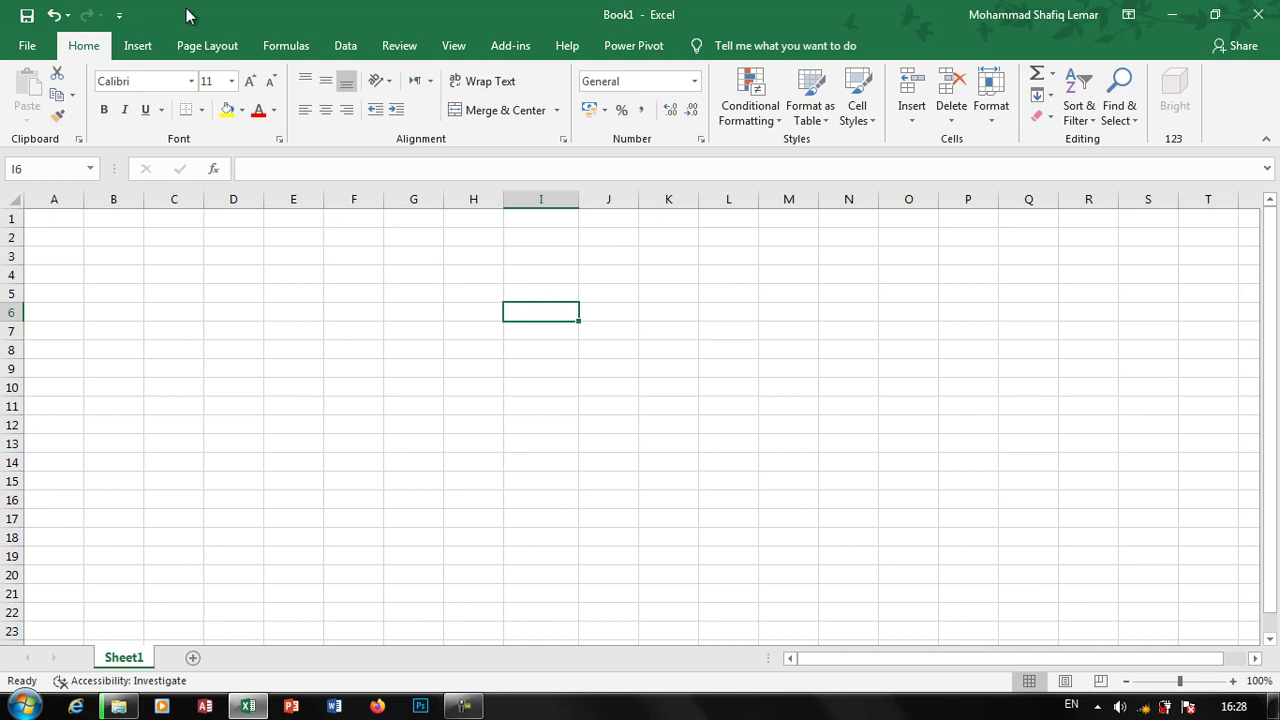
On the Formulas tab, browse More Functions categories like Statistical, Engineering, Cube and Web.
{"action": "left_click", "coordinate": [280, 46]}
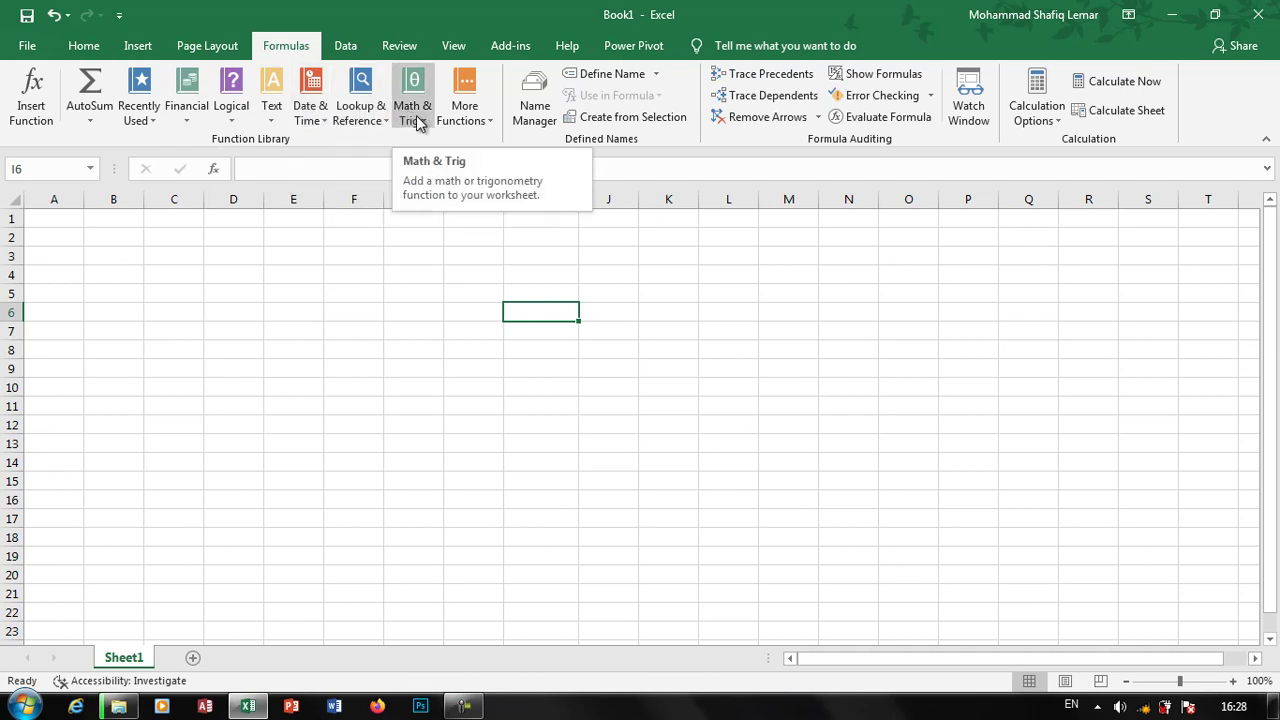
{"action": "left_click", "coordinate": [463, 119]}
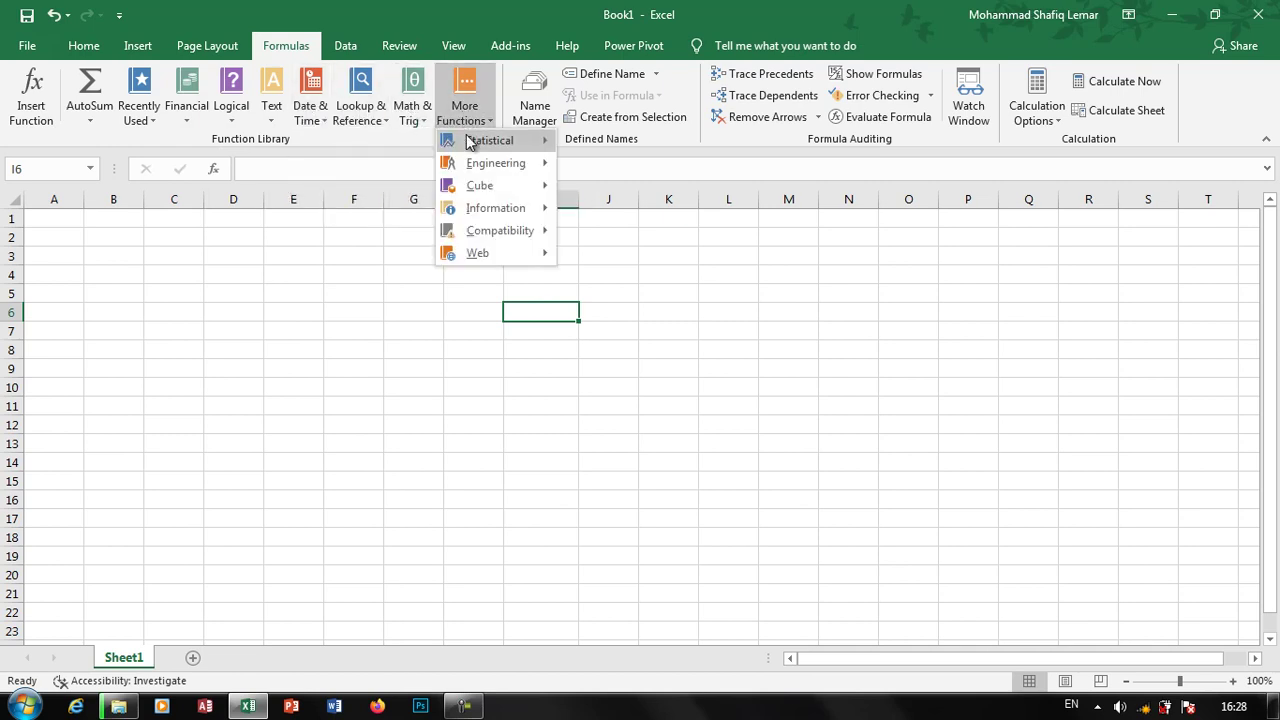
{"action": "mouse_move", "coordinate": [470, 142]}
{"action": "mouse_move", "coordinate": [482, 190]}
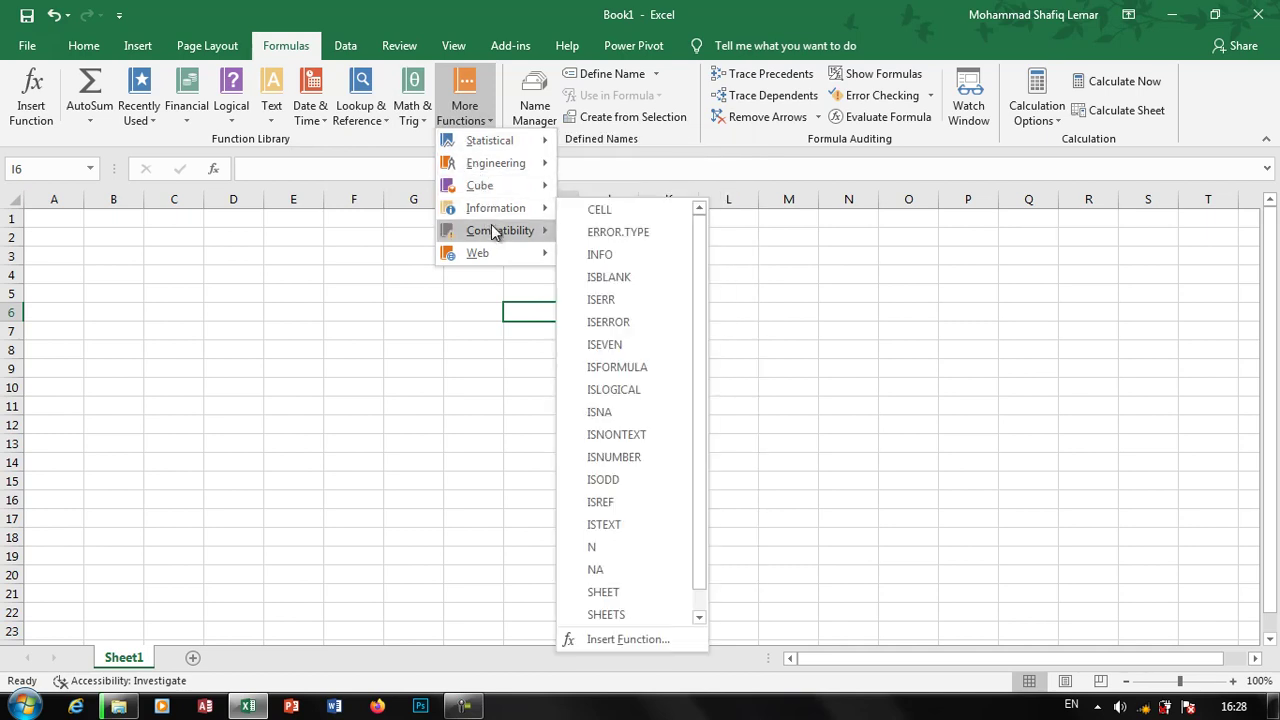
{"action": "mouse_move", "coordinate": [496, 235]}
{"action": "mouse_move", "coordinate": [497, 260]}
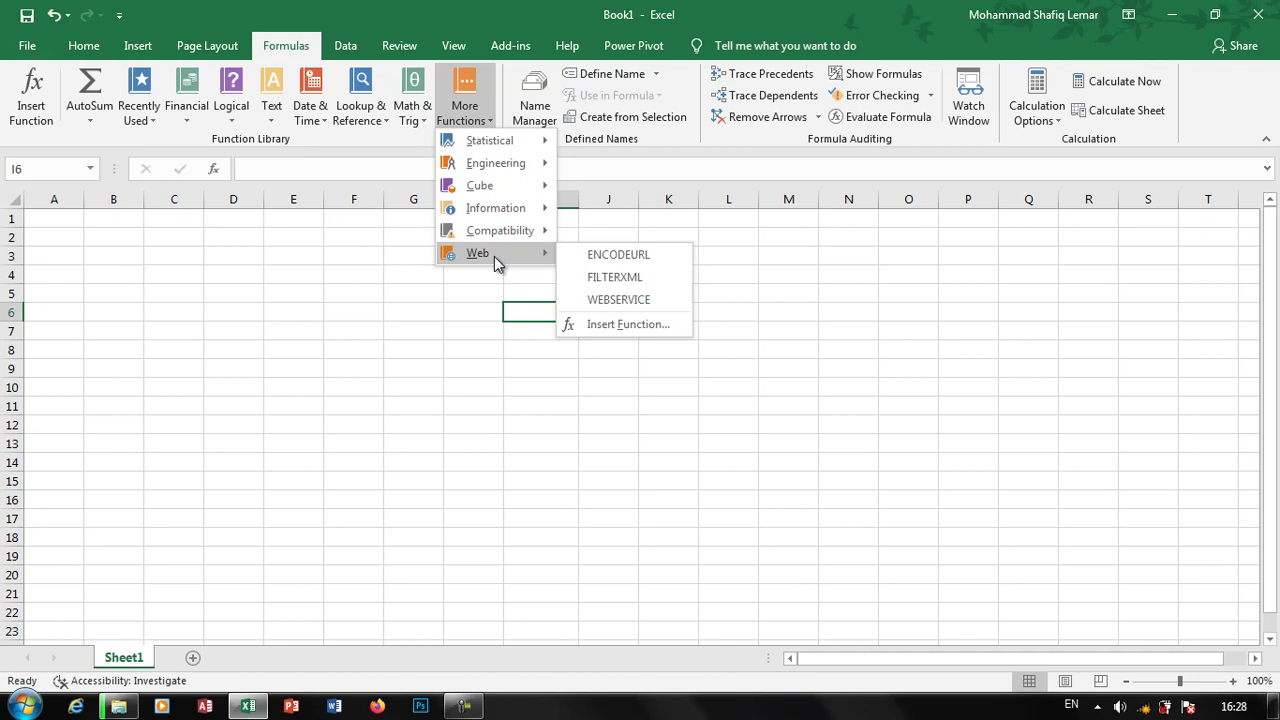
{"action": "left_click", "coordinate": [620, 396]}
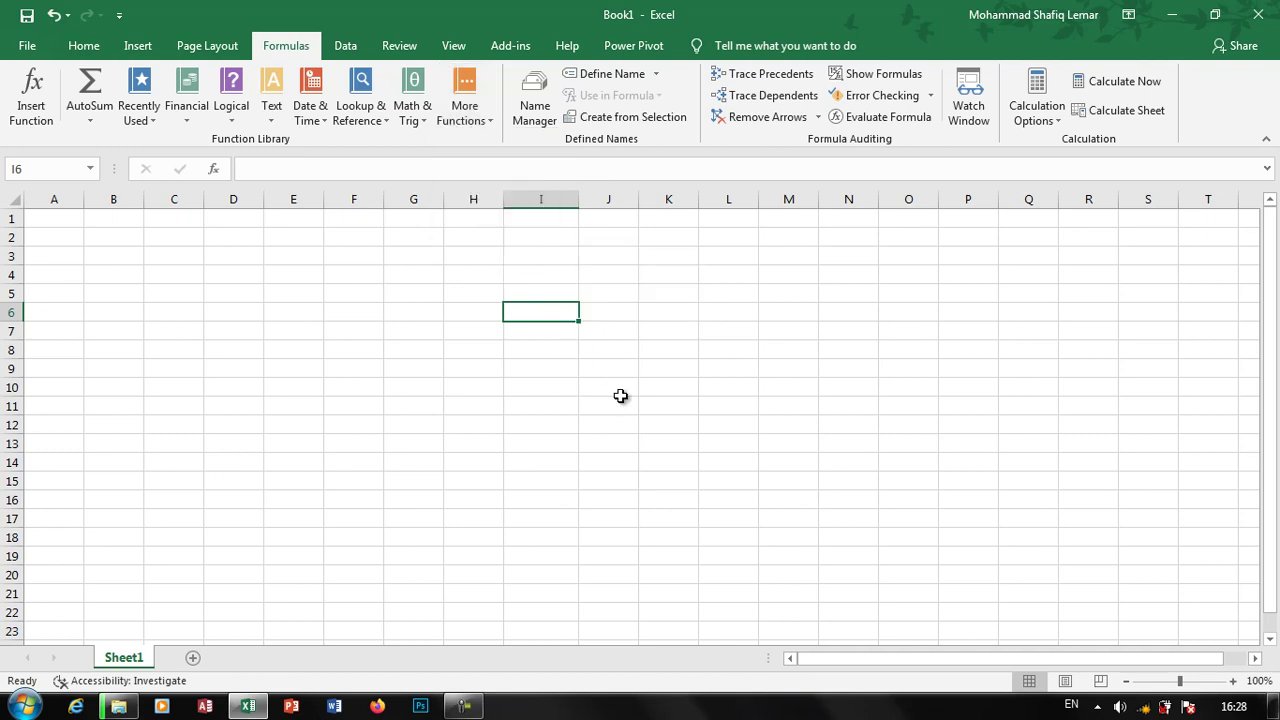
Enter the test formula =(2+2)/2 in J5, which returns 2.
{"action": "left_click", "coordinate": [587, 296]}
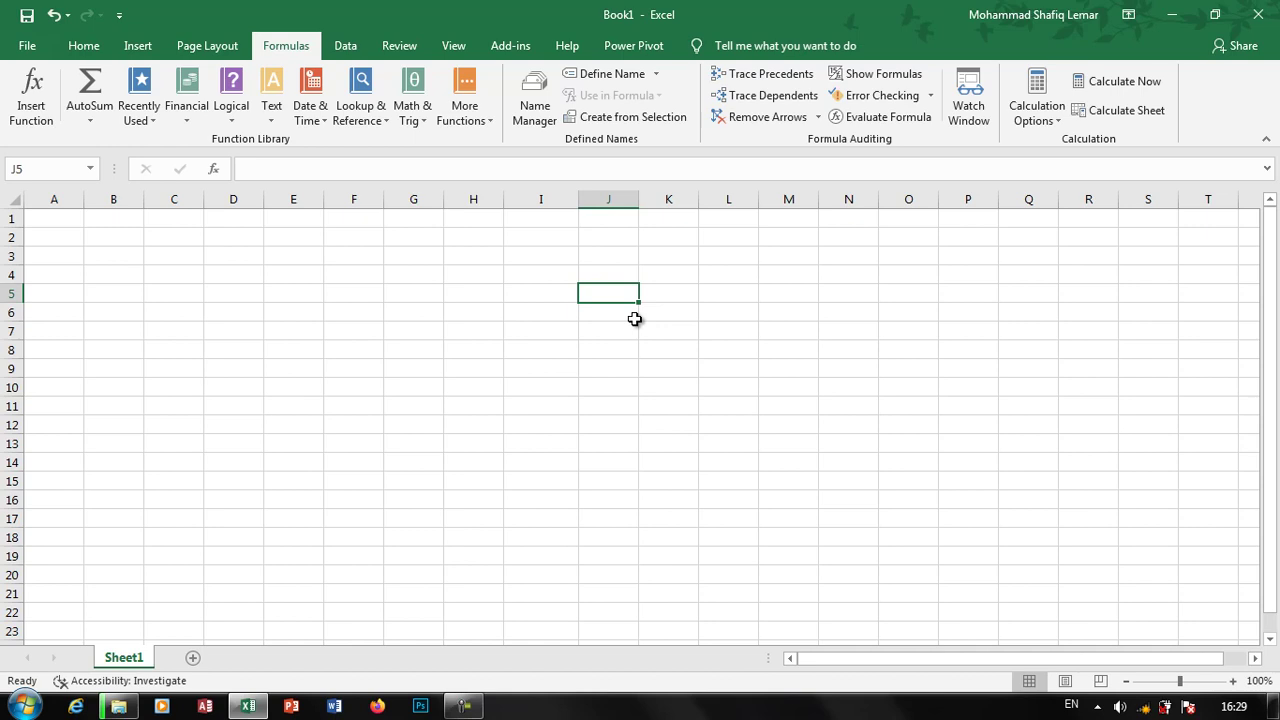
{"action": "type", "text": "="}
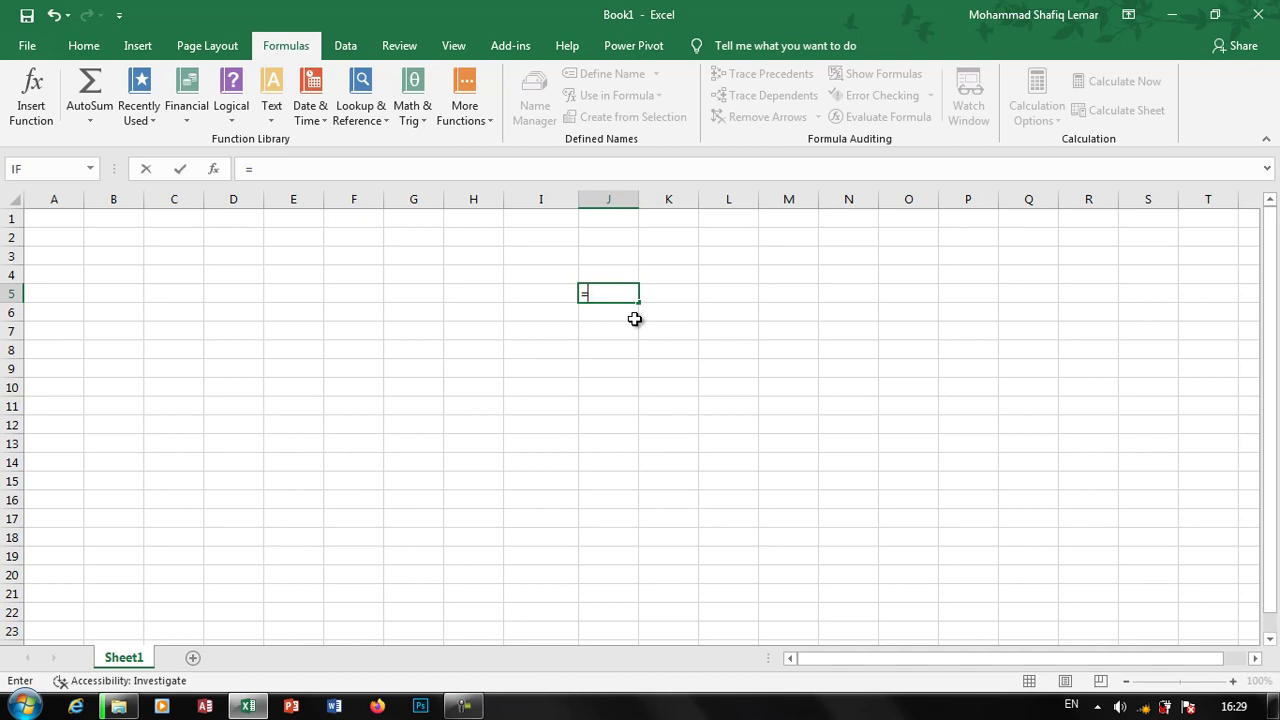
{"action": "type", "text": "2"}
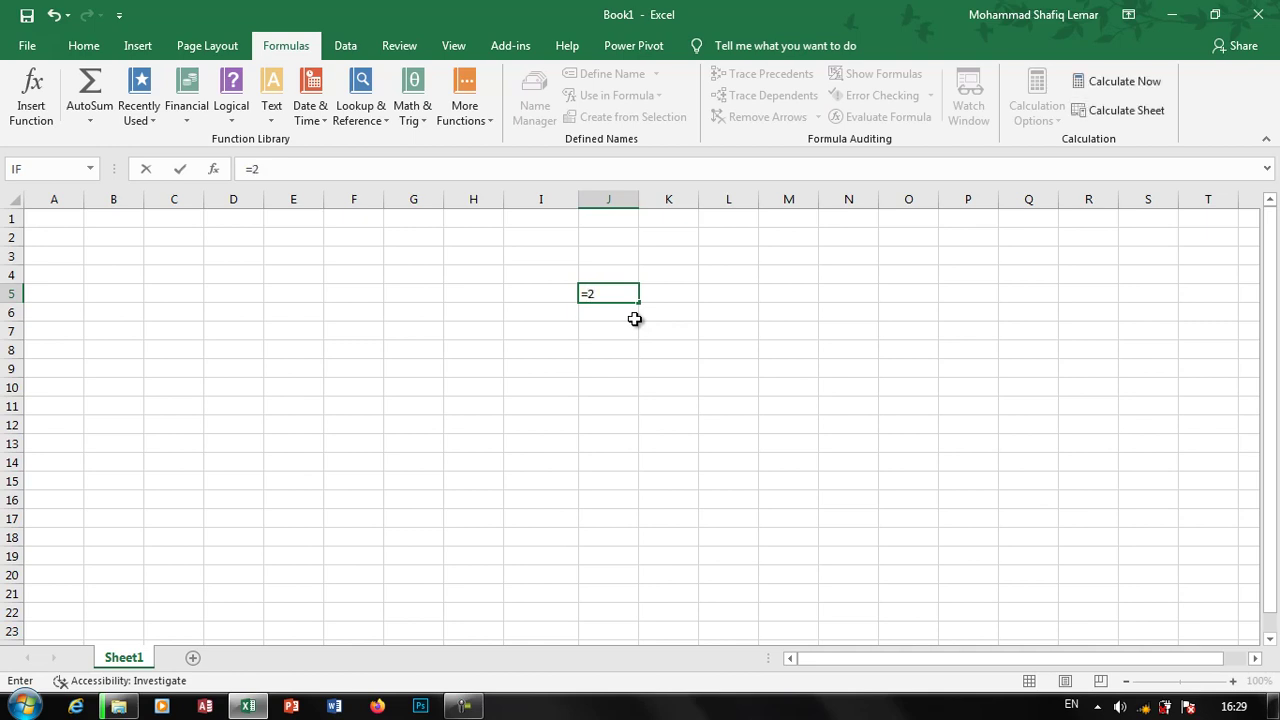
{"action": "type", "text": "+2/"}
{"action": "type", "text": "2"}
{"action": "left_click", "coordinate": [609, 293]}
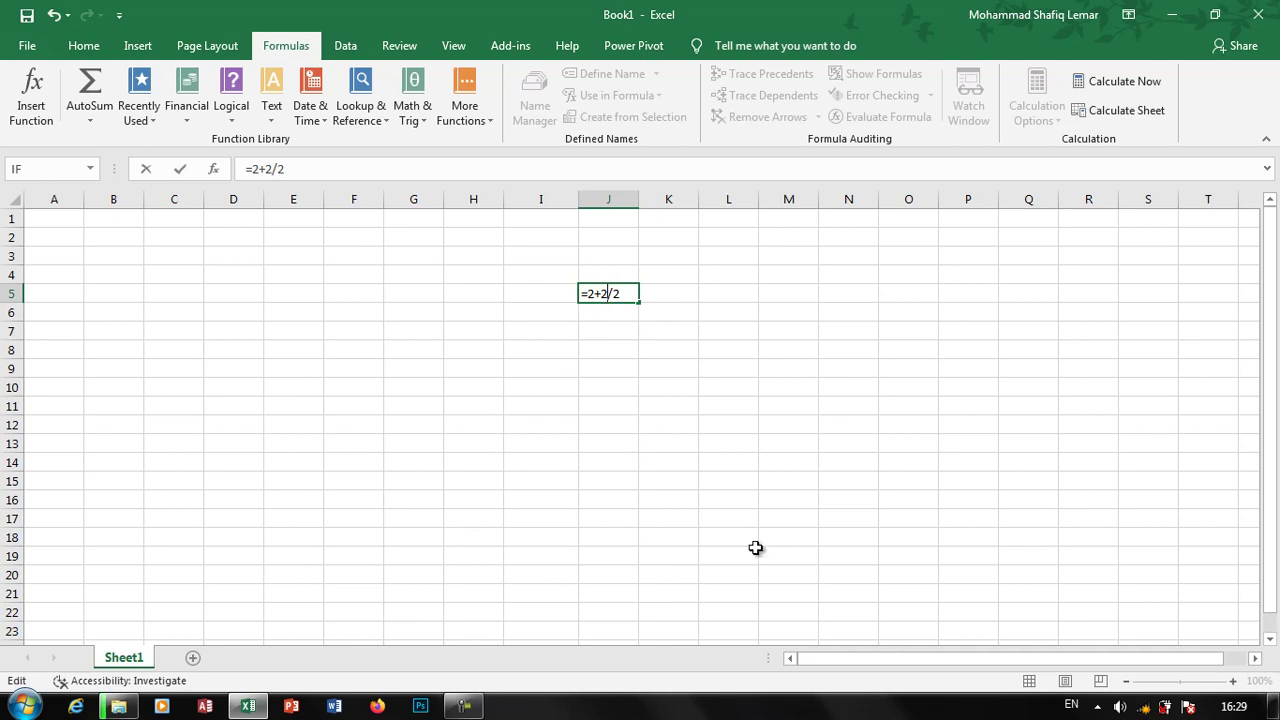
{"action": "type", "text": ")"}
{"action": "key", "text": "Left"}
{"action": "key", "text": "Left"}
{"action": "key", "text": "Left"}
{"action": "type", "text": "("}
{"action": "key", "text": "Return"}
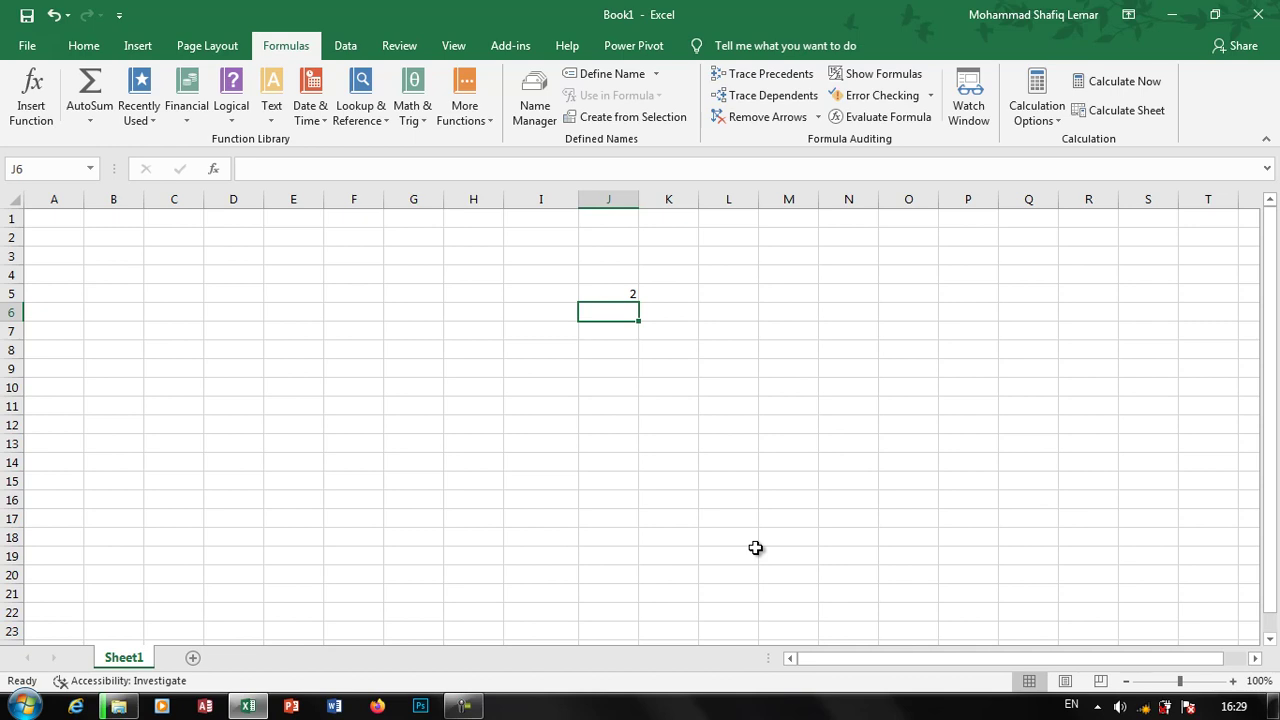
{"action": "key", "text": "Up"}
Delete the test formula from J5.
{"action": "key", "text": "BackSpace"}
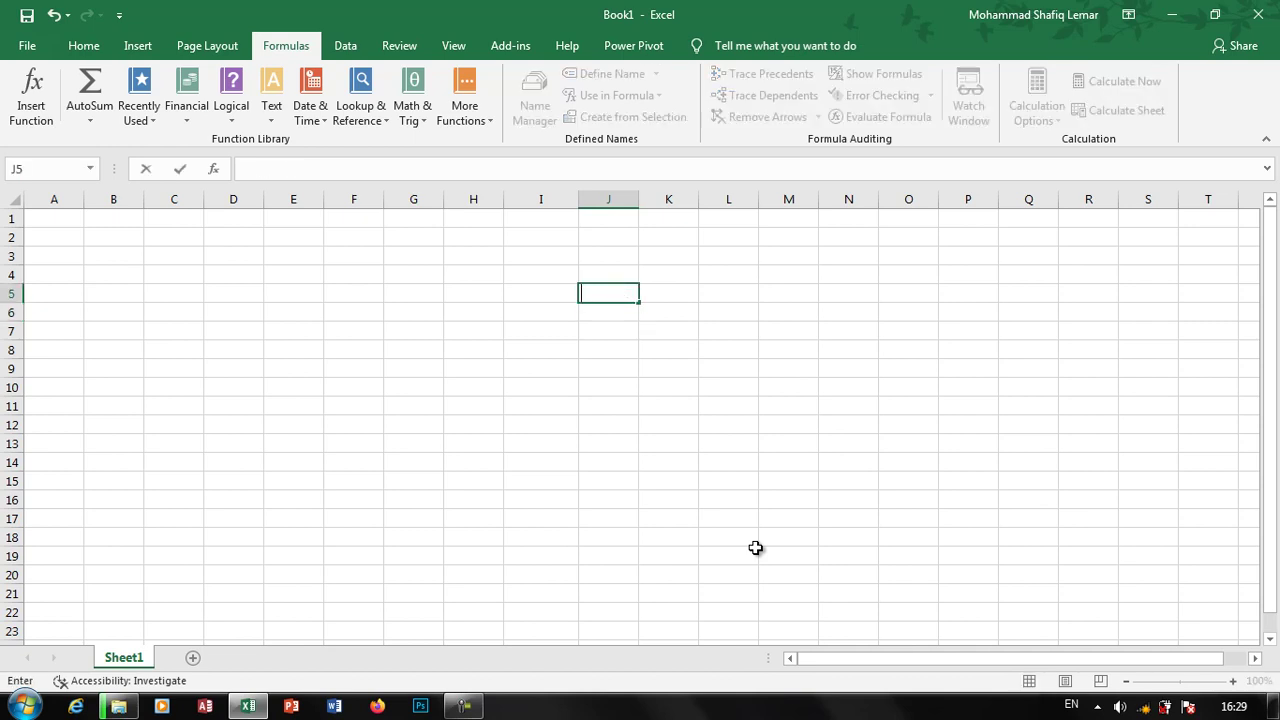
{"action": "key", "text": "Return"}
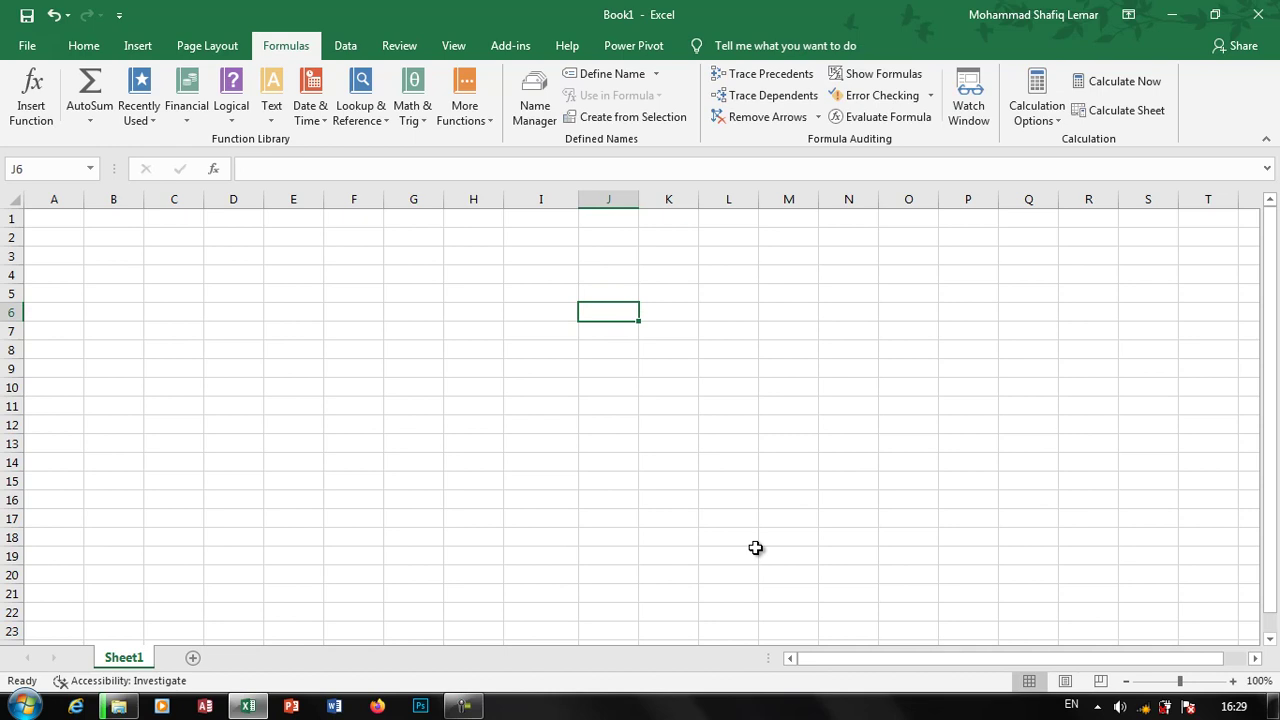
{"action": "key", "text": "Up"}
Type the headings Formula in J5 and Function in K6.
{"action": "type", "text": "Fo"}
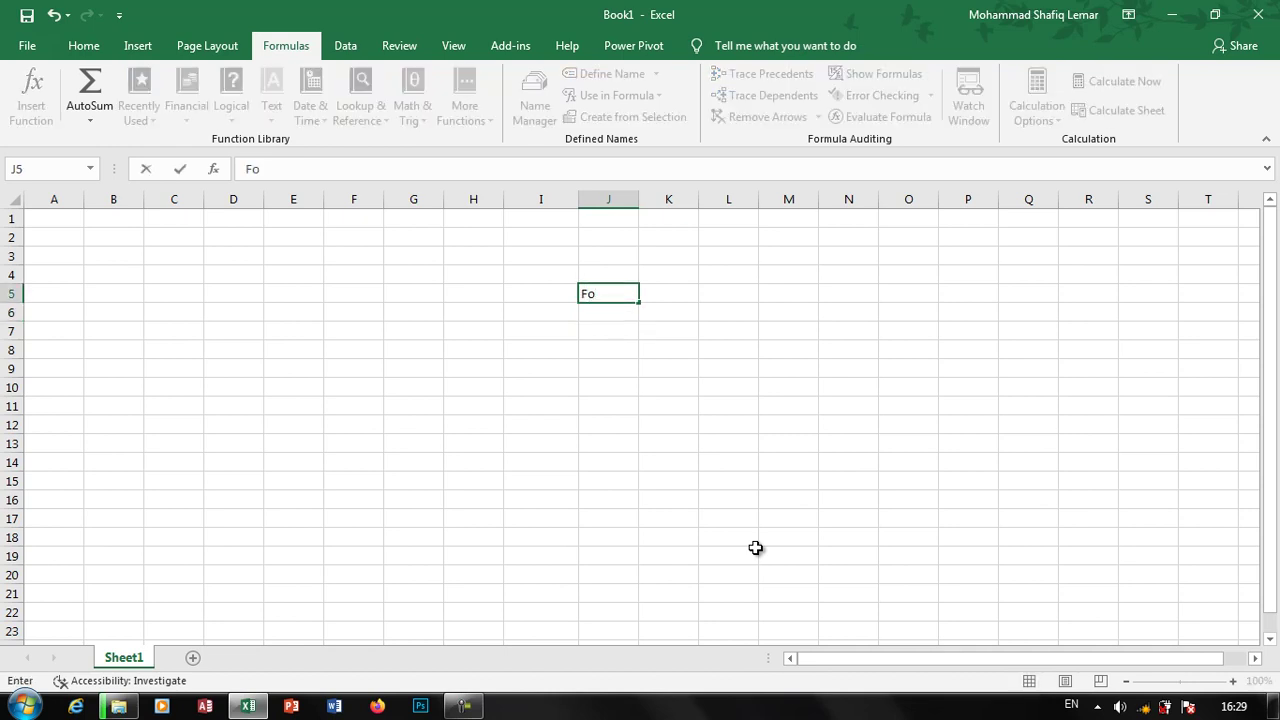
{"action": "type", "text": "rmula"}
{"action": "key", "text": "Tab"}
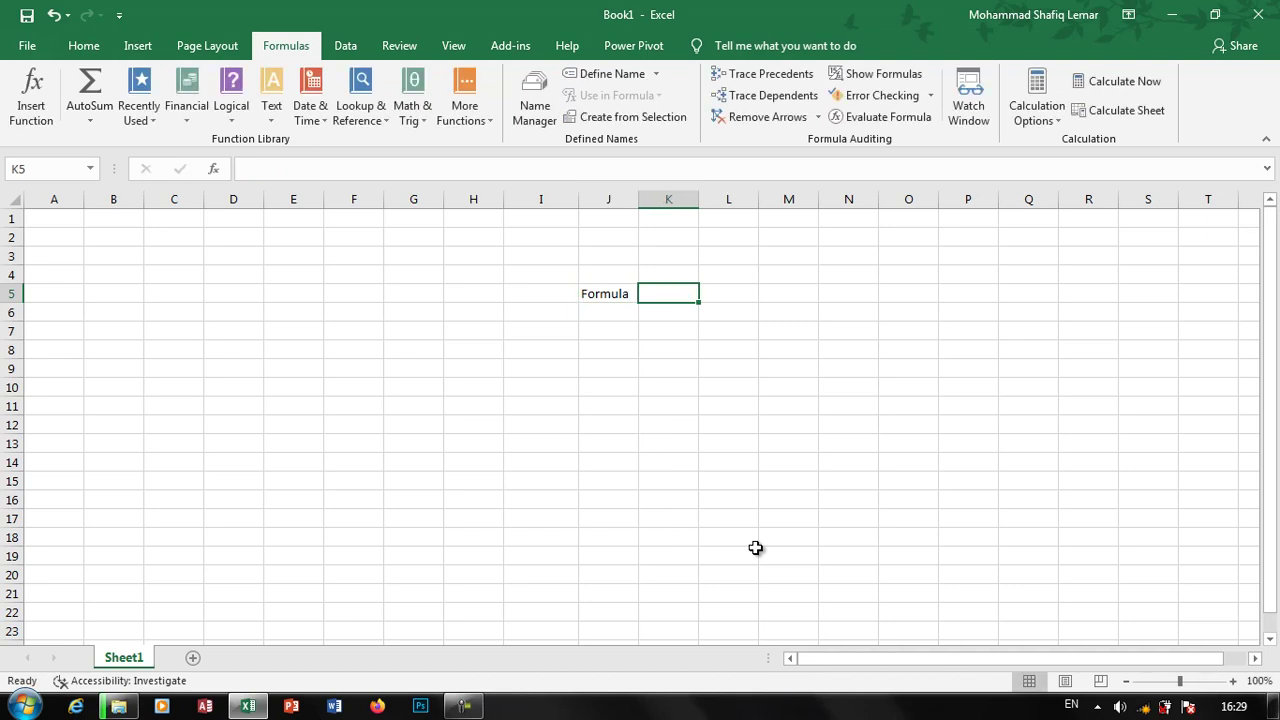
{"action": "key", "text": "Down"}
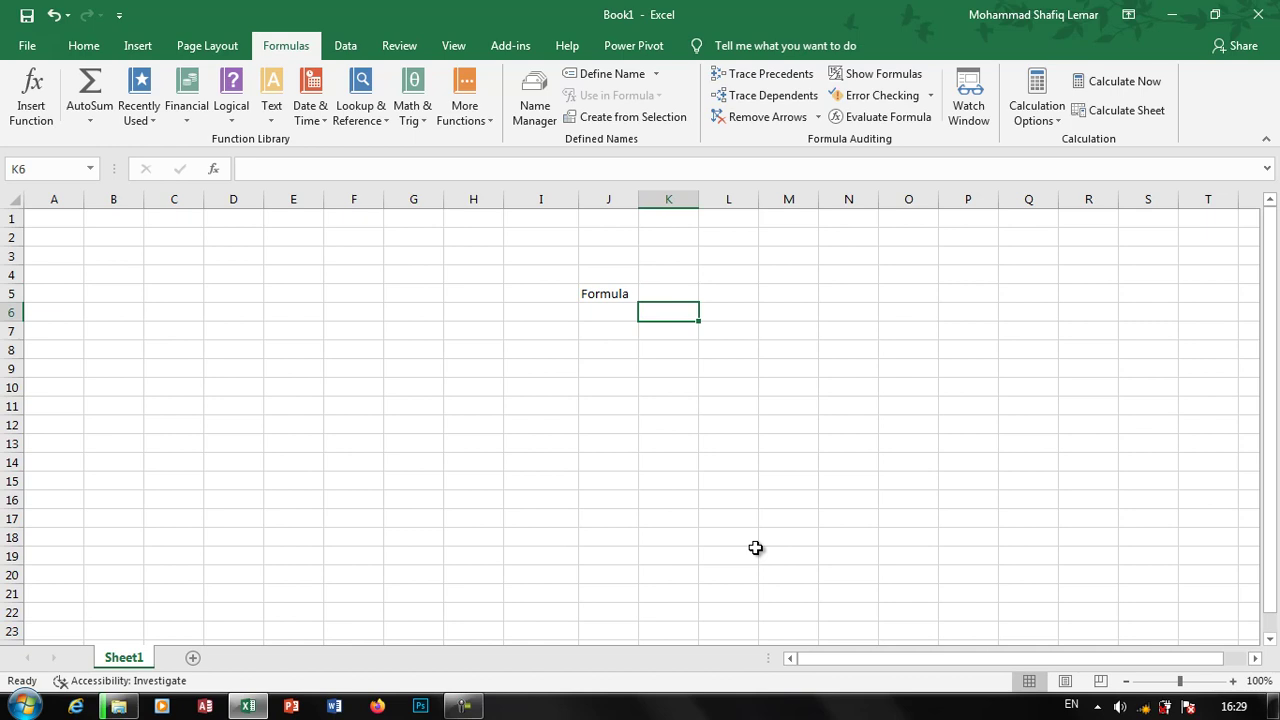
{"action": "type", "text": "Fu"}
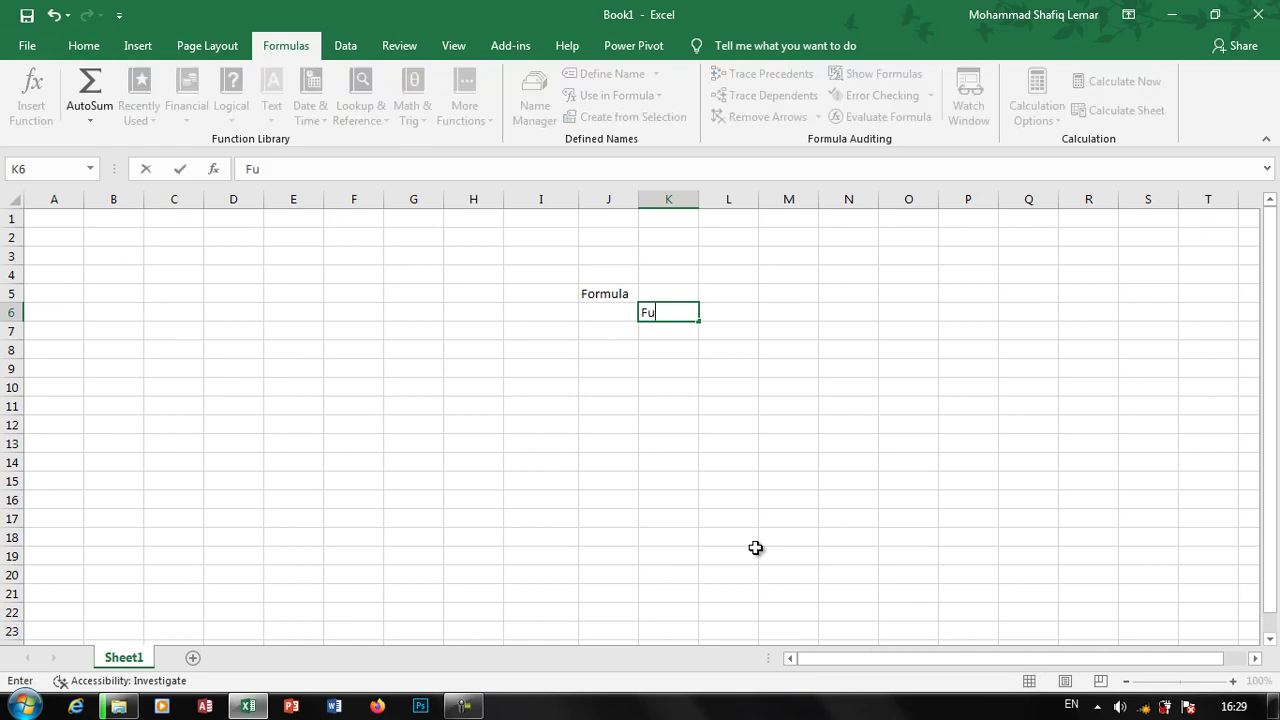
{"action": "type", "text": "nctiom"}
{"action": "key", "text": "BackSpace"}
{"action": "type", "text": "n"}
{"action": "key", "text": "Return"}
{"action": "key", "text": "Up"}
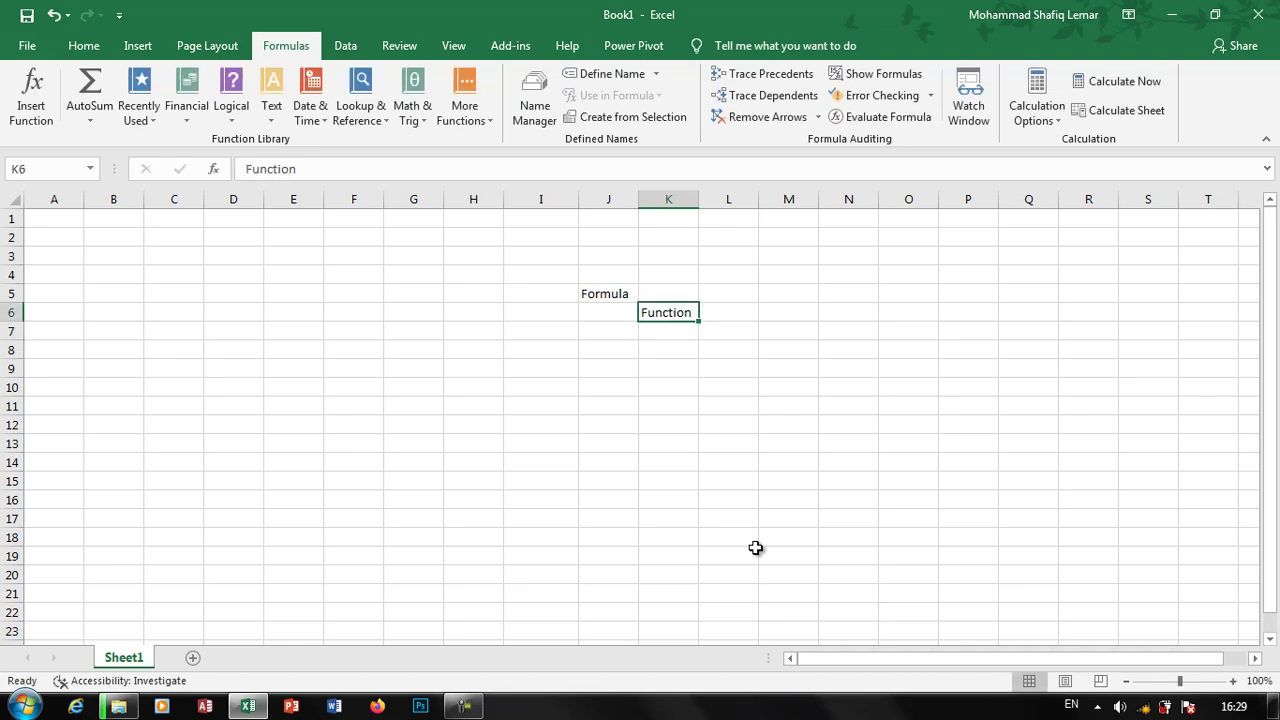
List SUM, Average, MAX and MIN down L6:L9.
{"action": "key", "text": "Right"}
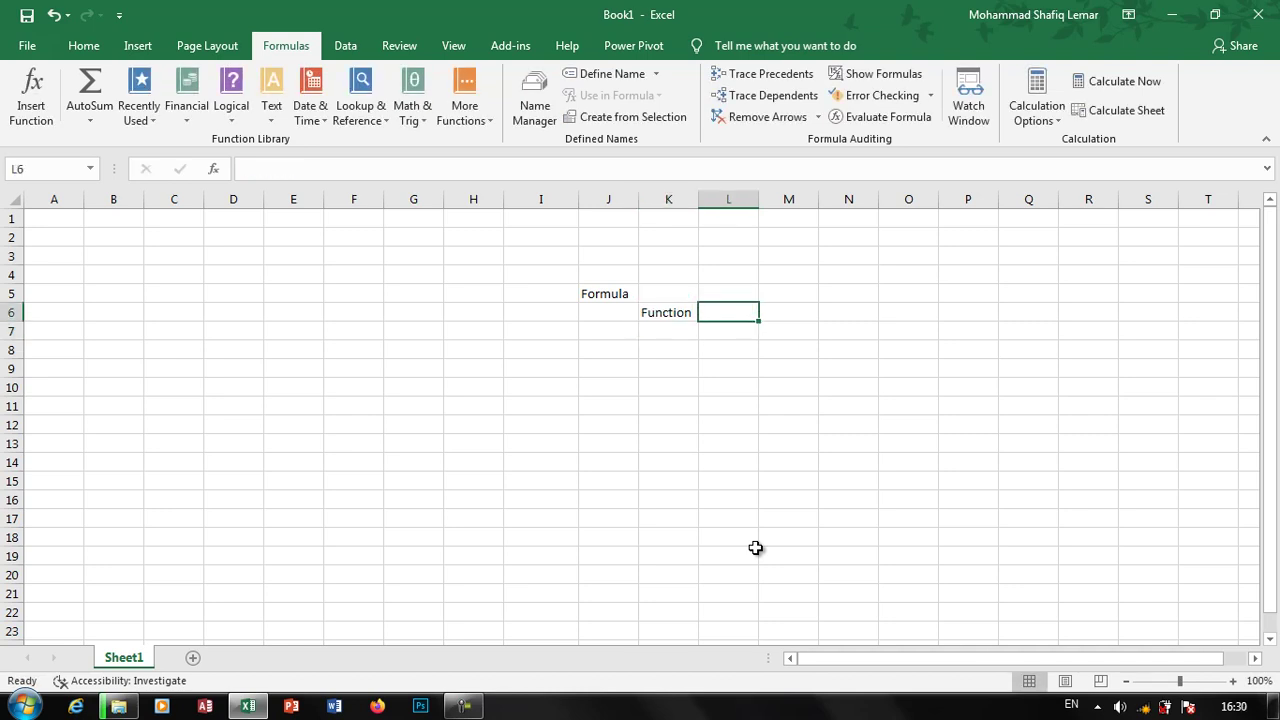
{"action": "type", "text": "SUM"}
{"action": "key", "text": "Return"}
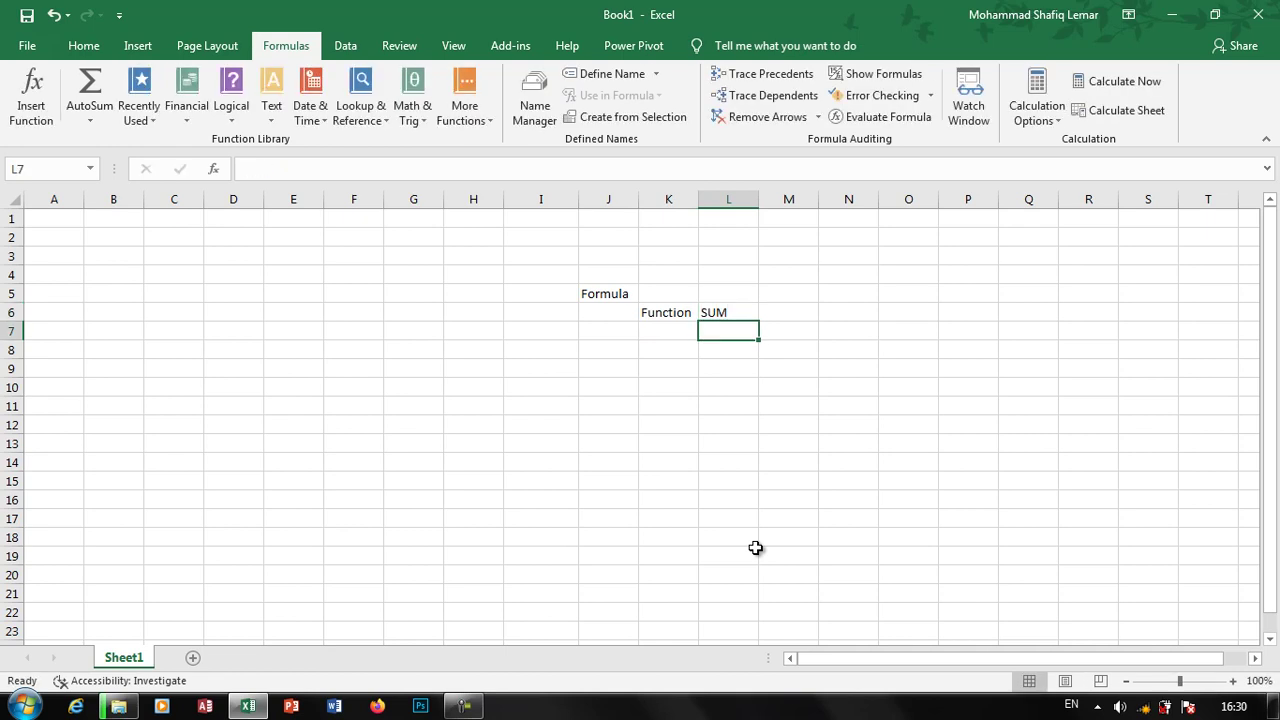
{"action": "type", "text": "Average"}
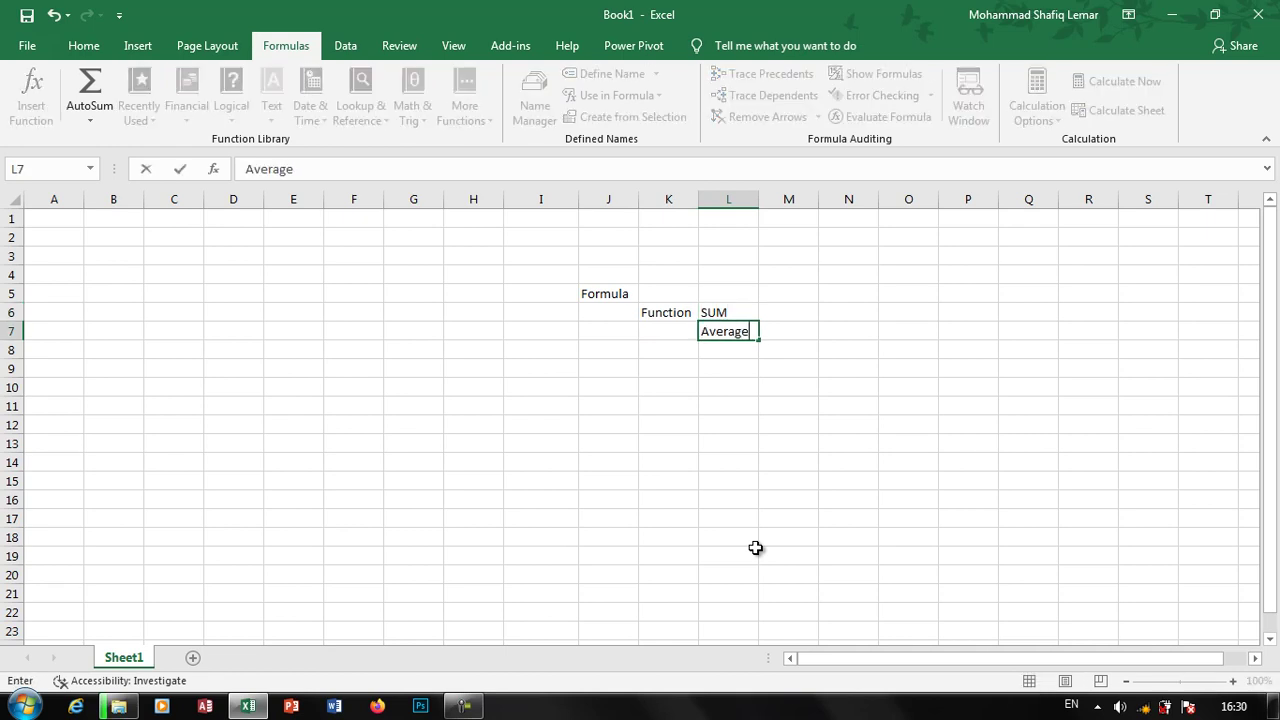
{"action": "key", "text": "Return"}
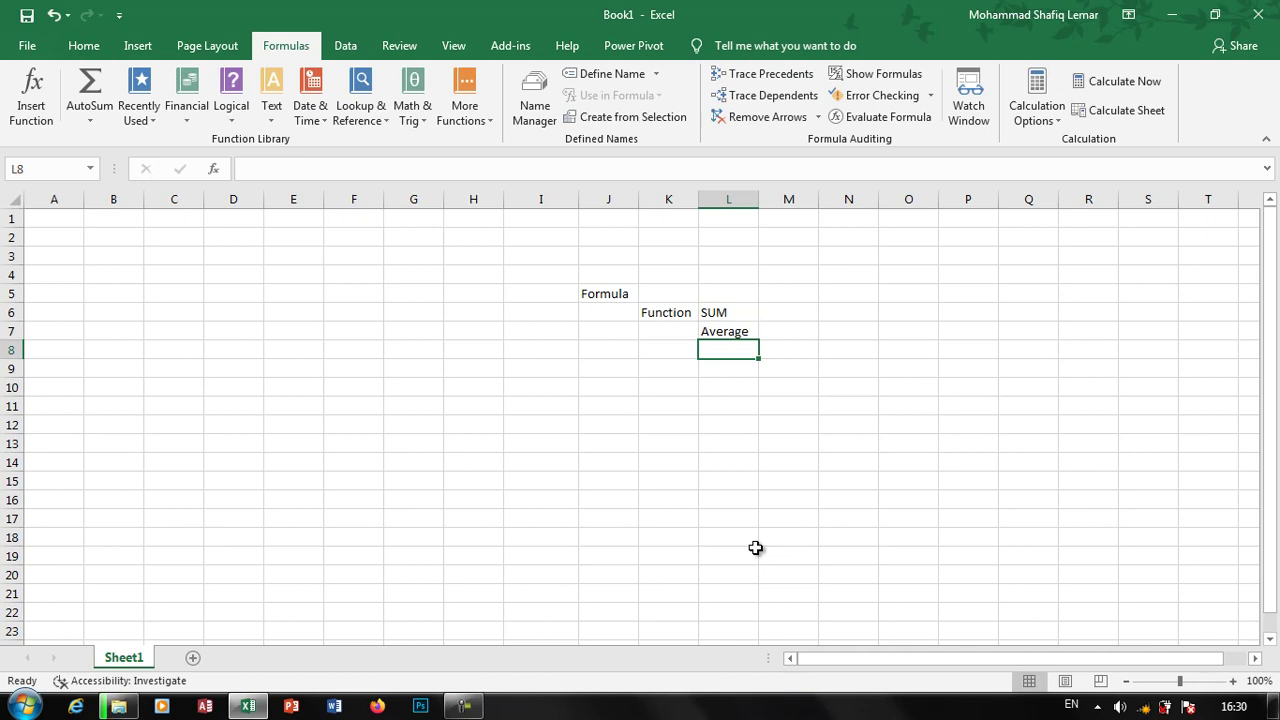
{"action": "type", "text": "MAC"}
{"action": "key", "text": "BackSpace"}
{"action": "type", "text": "X"}
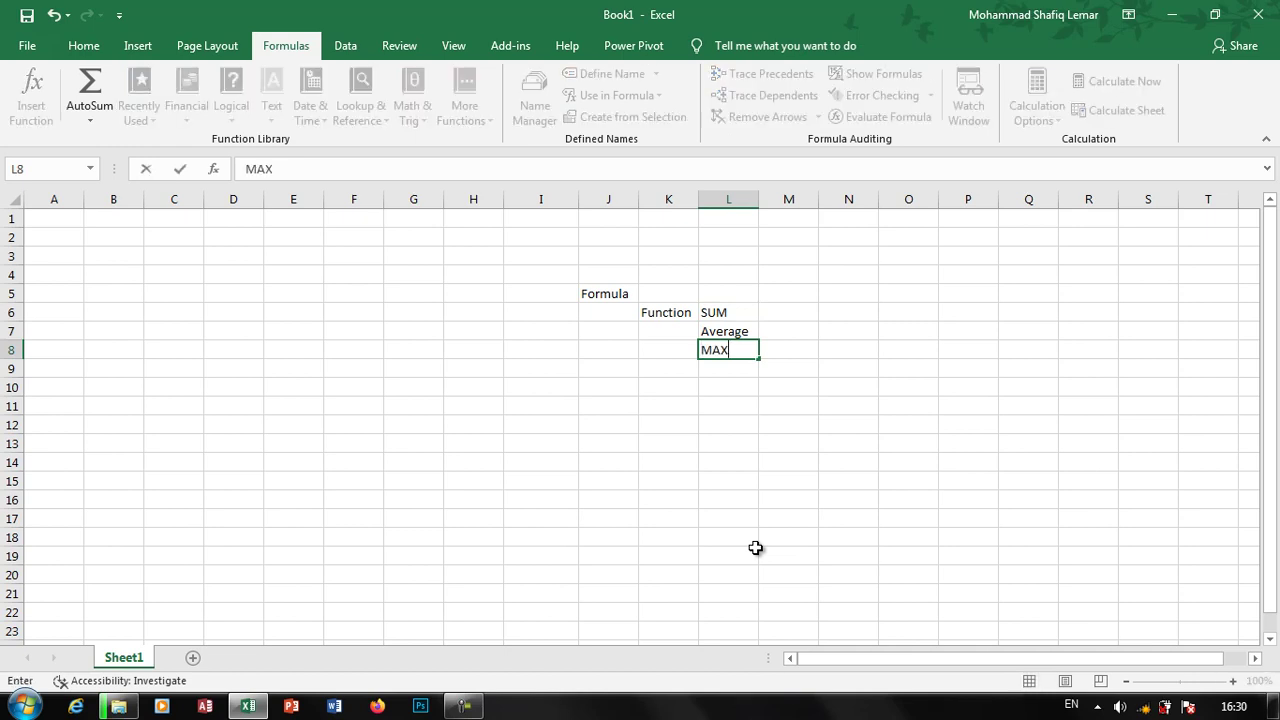
{"action": "key", "text": "Return"}
{"action": "type", "text": "MI"}
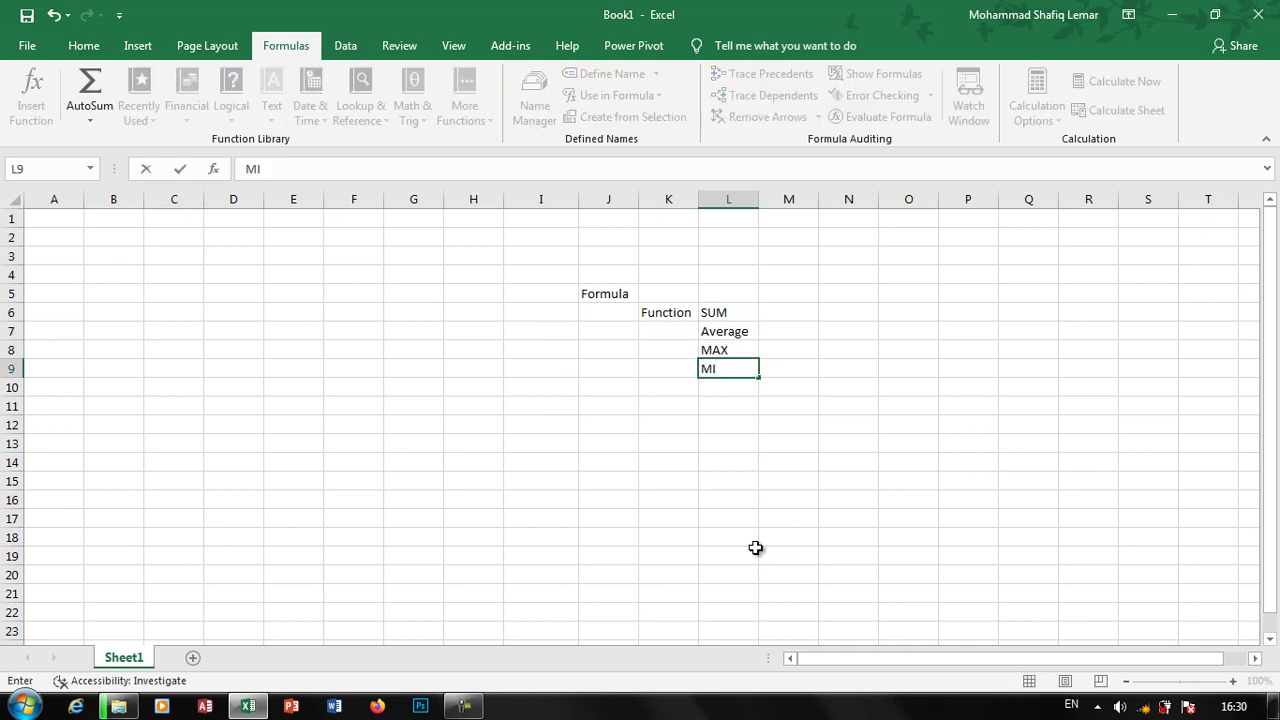
{"action": "type", "text": "N"}
{"action": "key", "text": "Return"}
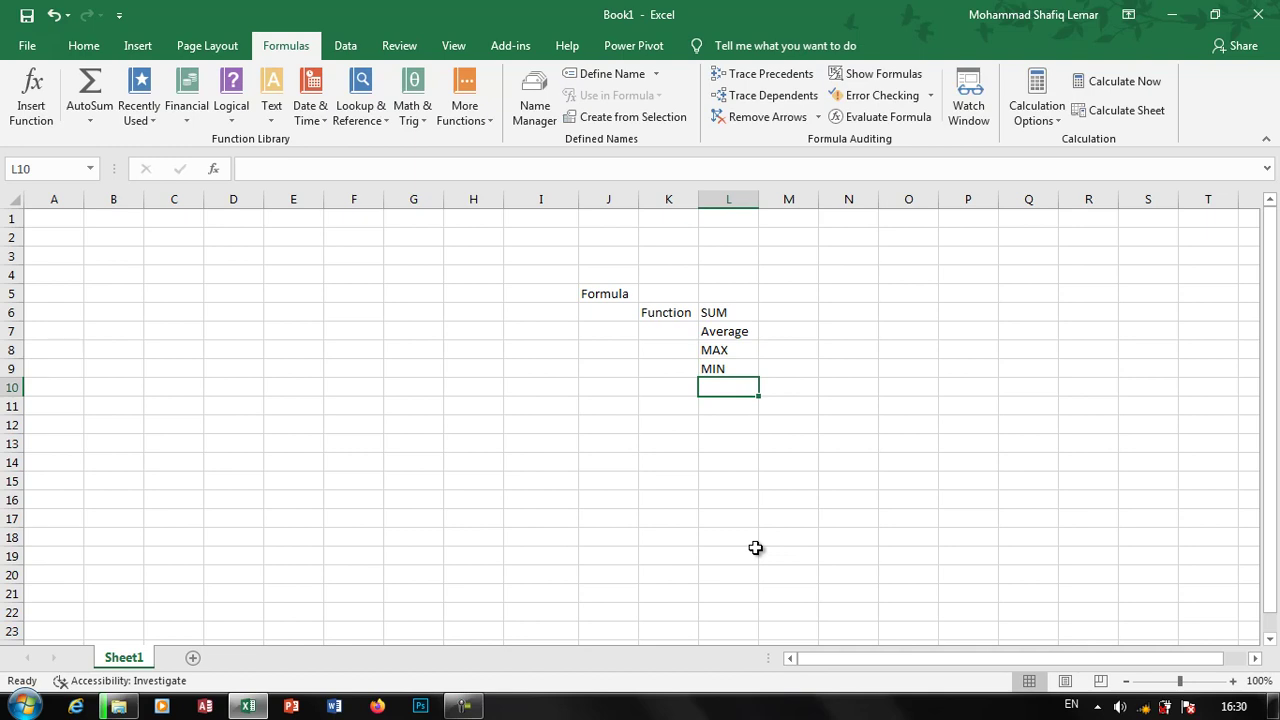
Move the selection to cell N9 to begin the number list.
{"action": "key", "text": "Up"}
{"action": "key", "text": "Up"}
{"action": "key", "text": "Up"}
{"action": "key", "text": "Up"}
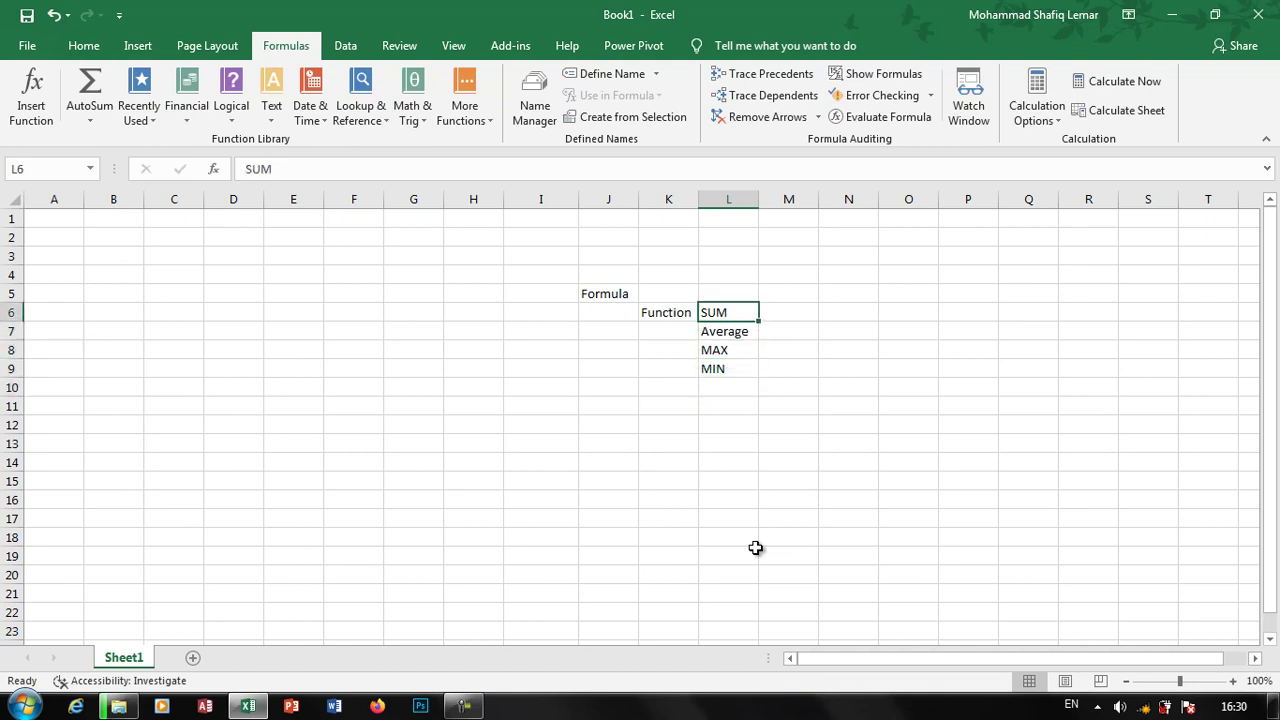
{"action": "key", "text": "Down"}
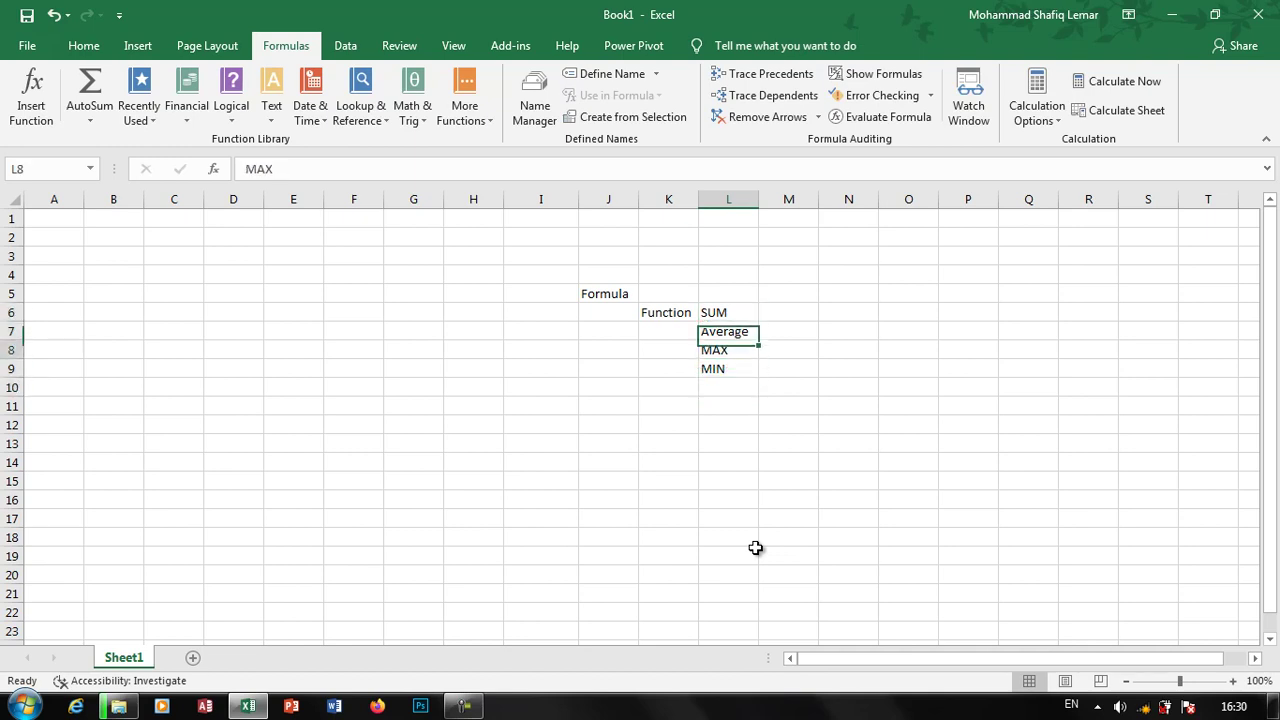
{"action": "key", "text": "Down"}
{"action": "key", "text": "Down"}
{"action": "key", "text": "Left"}
{"action": "key", "text": "Right"}
{"action": "key", "text": "Right"}
{"action": "key", "text": "Right"}
{"action": "key", "text": "F2"}
Enter 1 through 5 in N9:N13 and total them in N14 with =SUM(N9:N13), giving 15.
{"action": "type", "text": "1"}
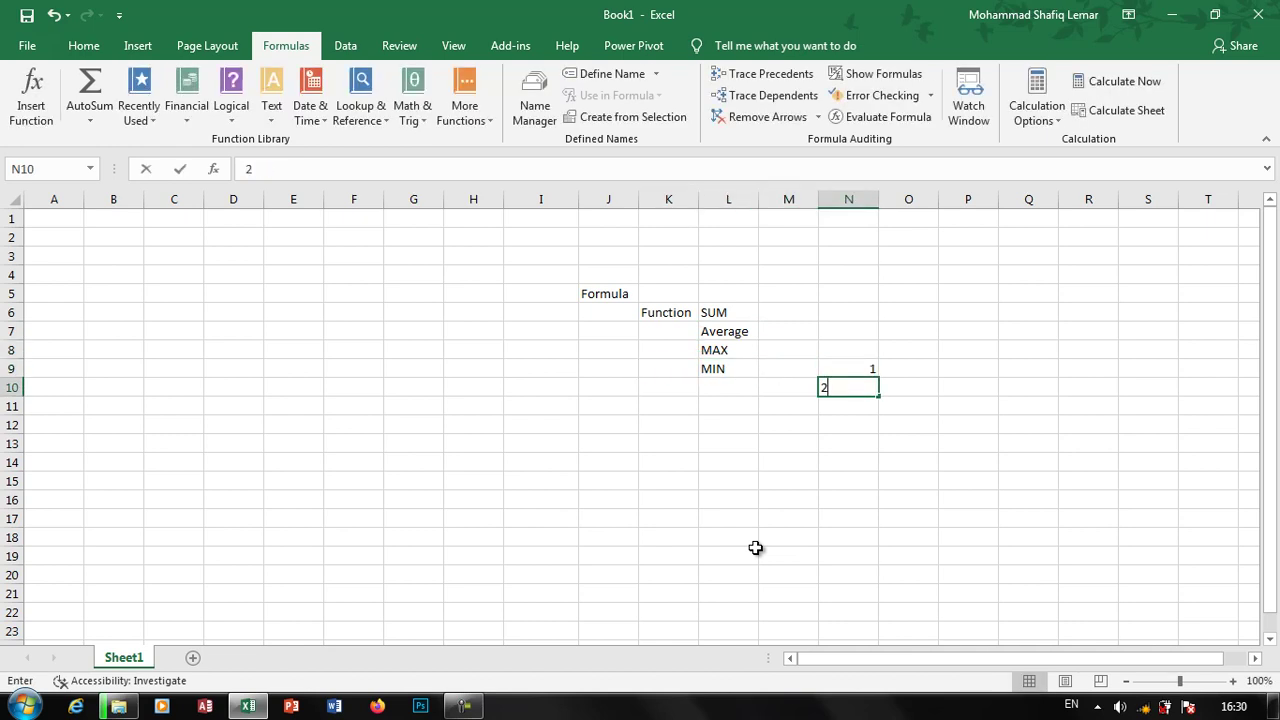
{"action": "type", "text": " 2 3 4 5"}
{"action": "key", "text": "Return"}
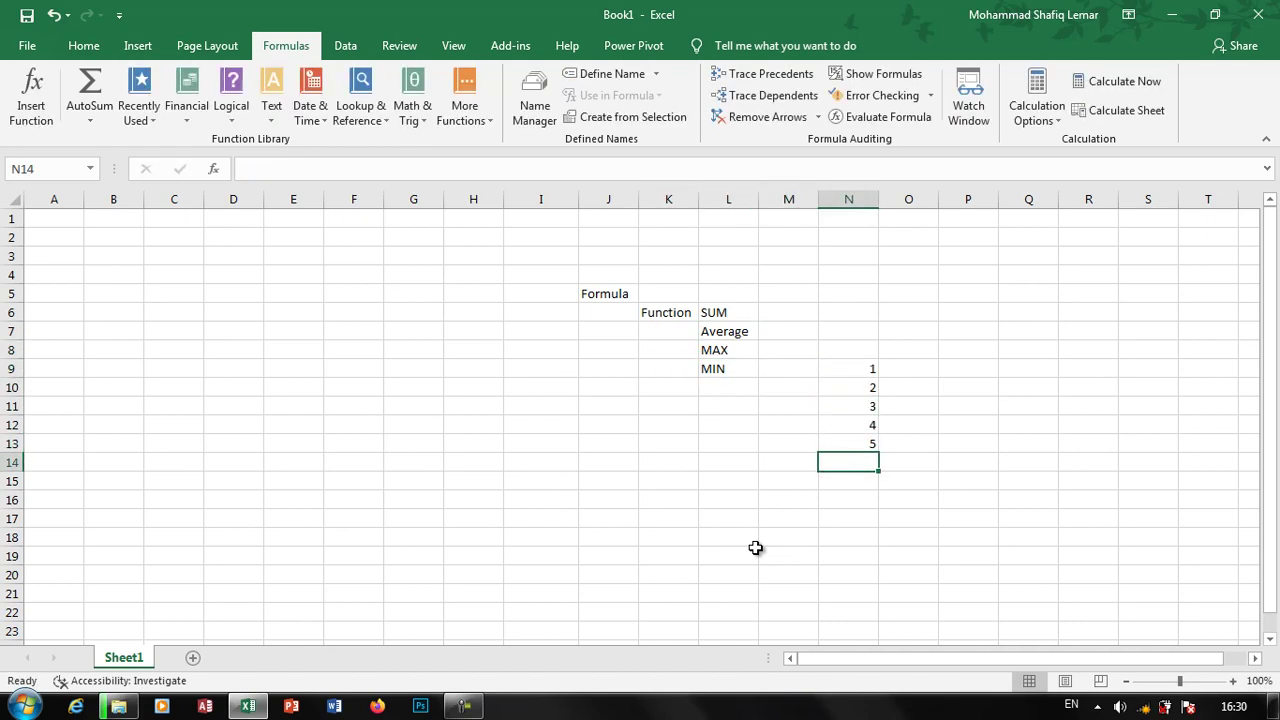
{"action": "type", "text": "=sum("}
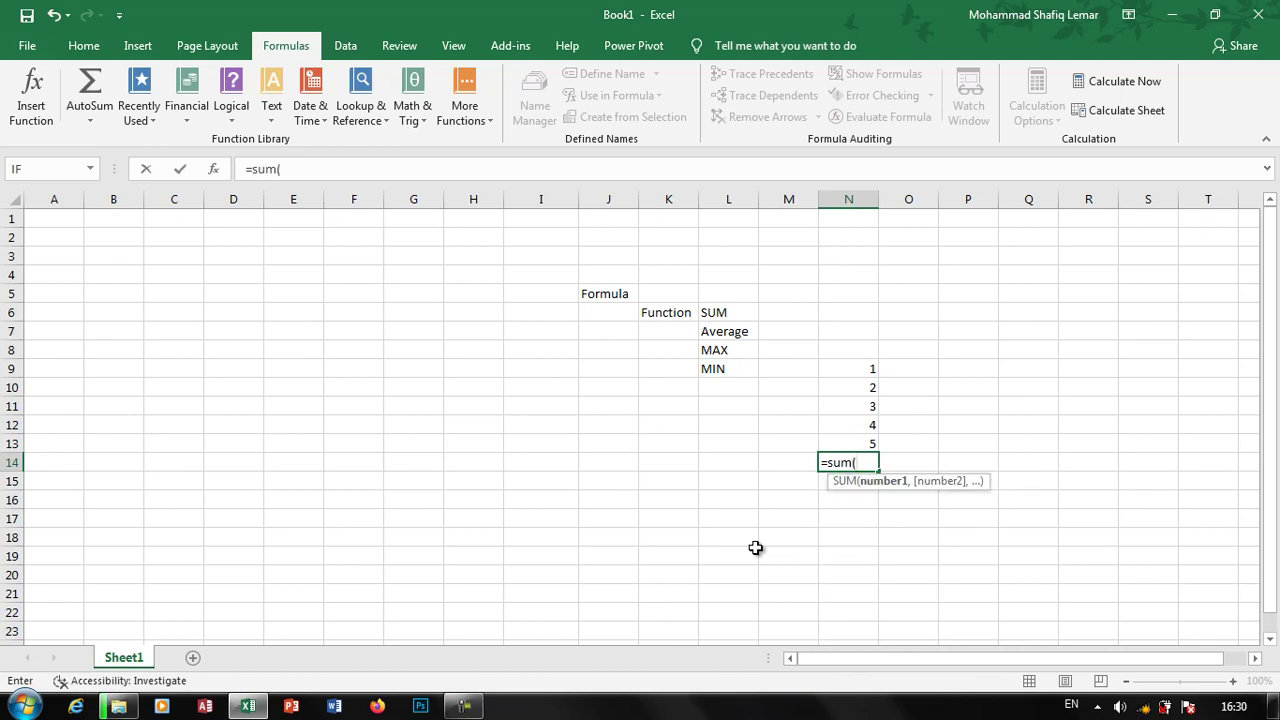
{"action": "key", "text": "Up"}
{"action": "key", "text": "shift+Up"}
{"action": "key", "text": "shift+Up"}
{"action": "key", "text": "shift+Up"}
{"action": "key", "text": "Return"}
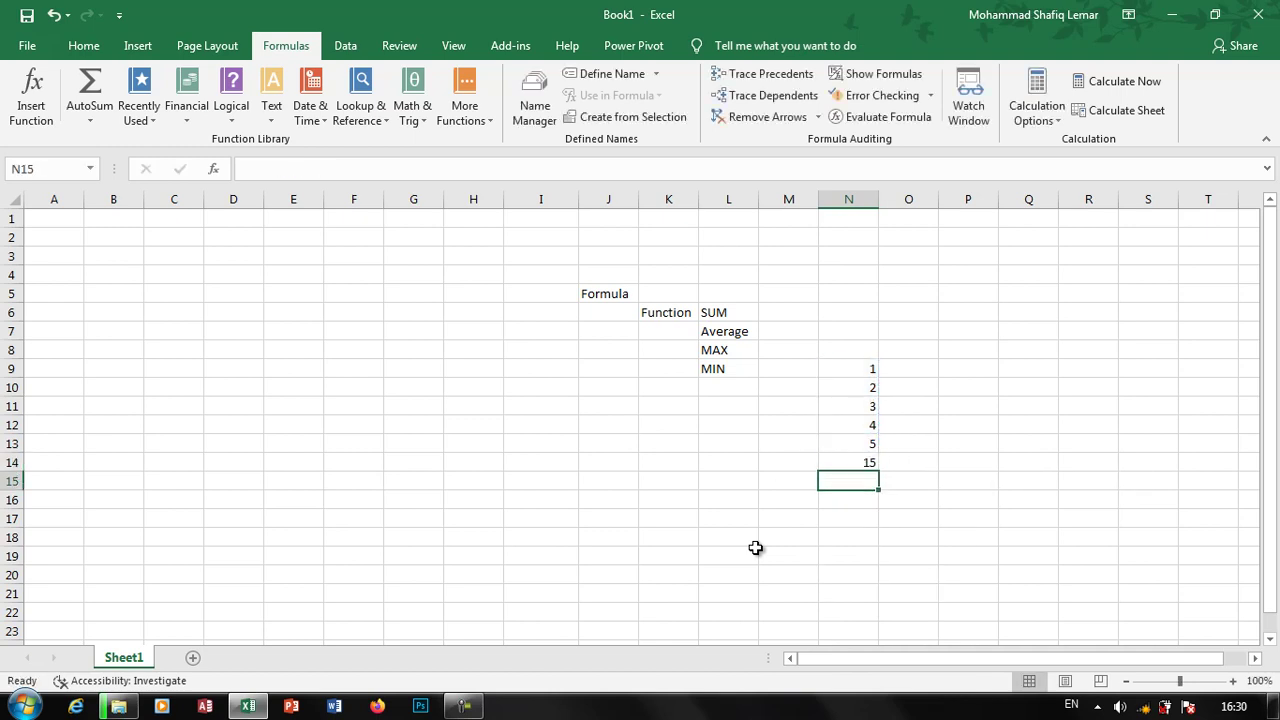
{"action": "key", "text": "Up"}
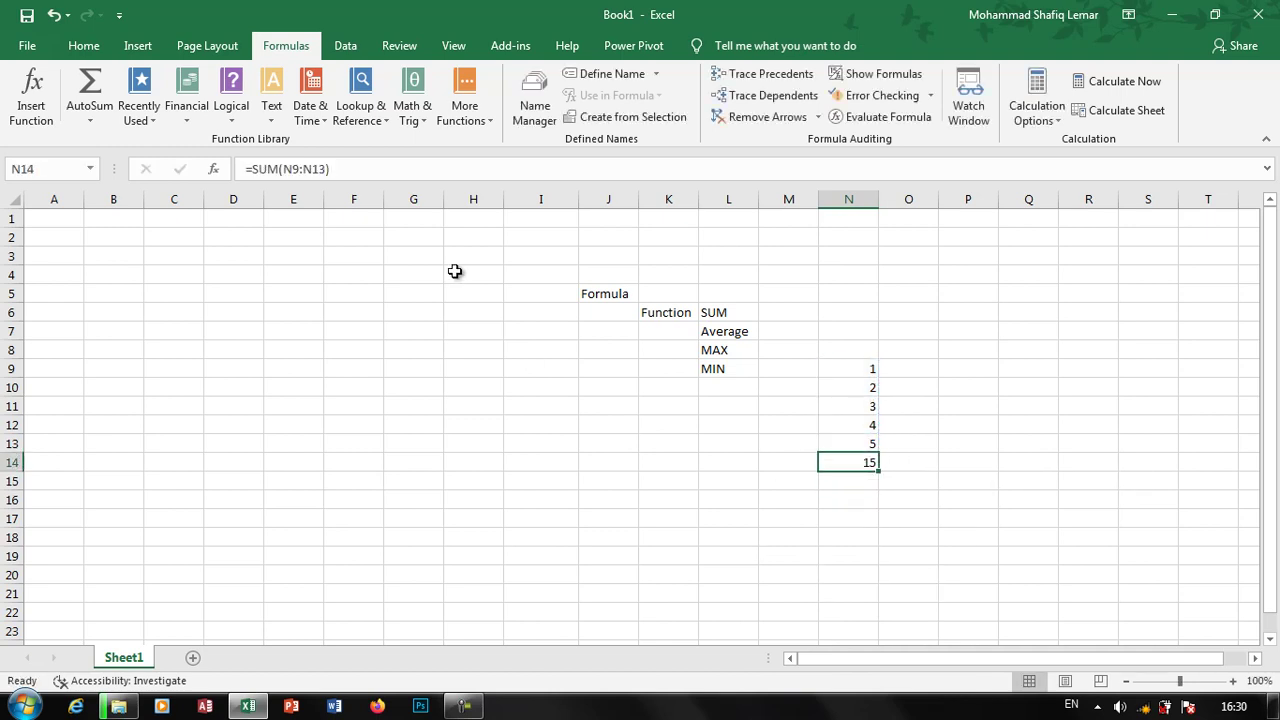
Change N14's SUM over N9:N13 into a MAX formula.
{"action": "left_click", "coordinate": [296, 169]}
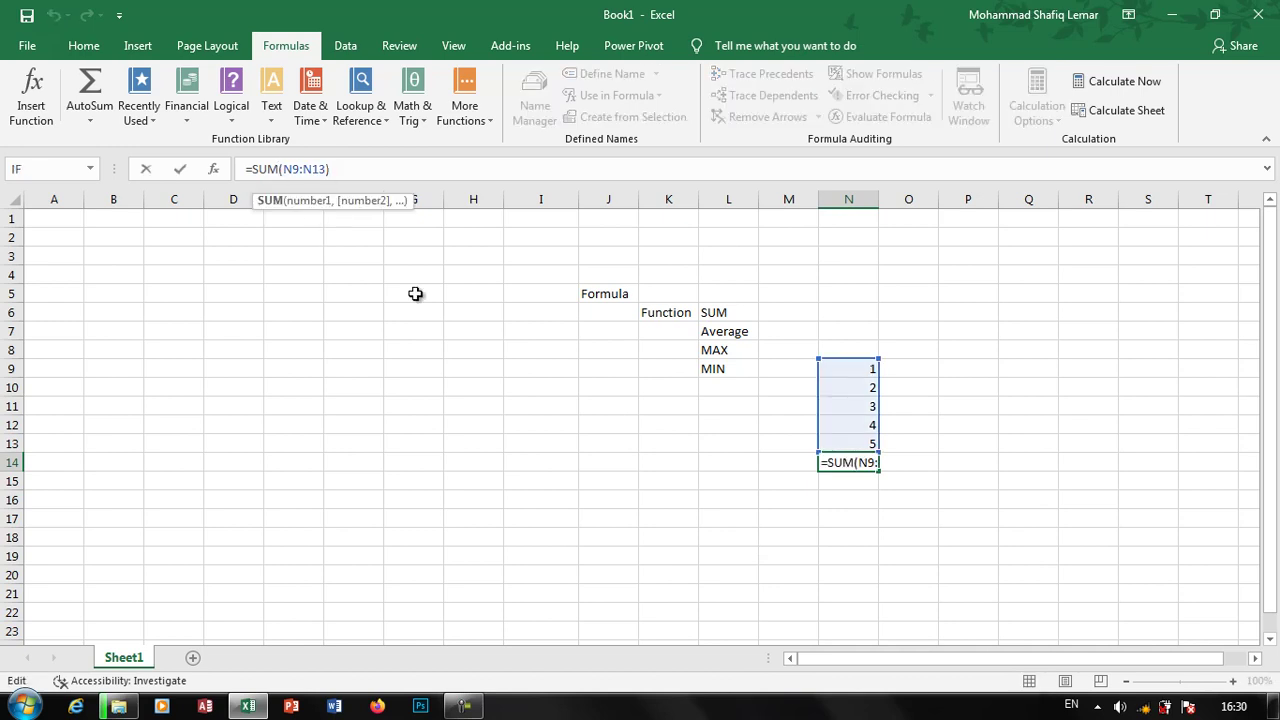
{"action": "key", "text": "BackSpace"}
{"action": "key", "text": "BackSpace"}
{"action": "key", "text": "BackSpace"}
{"action": "type", "text": "max"}
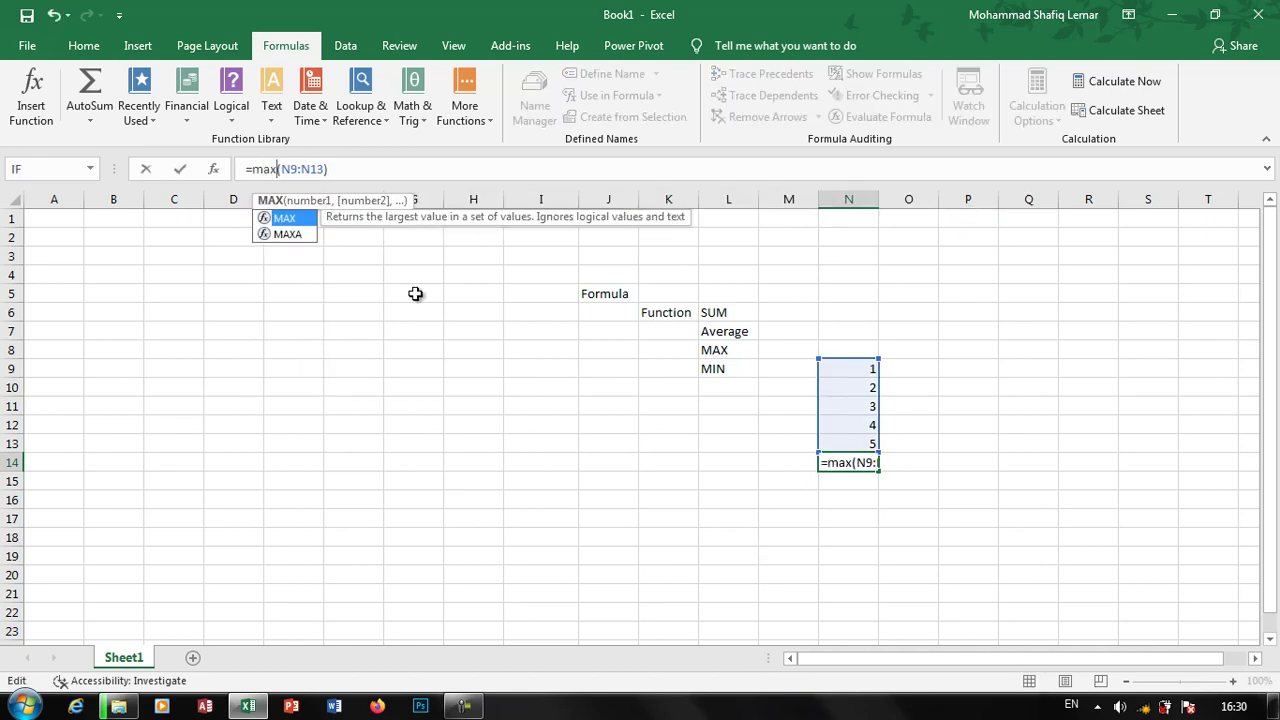
{"action": "key", "text": "Return"}
{"action": "key", "text": "Up"}
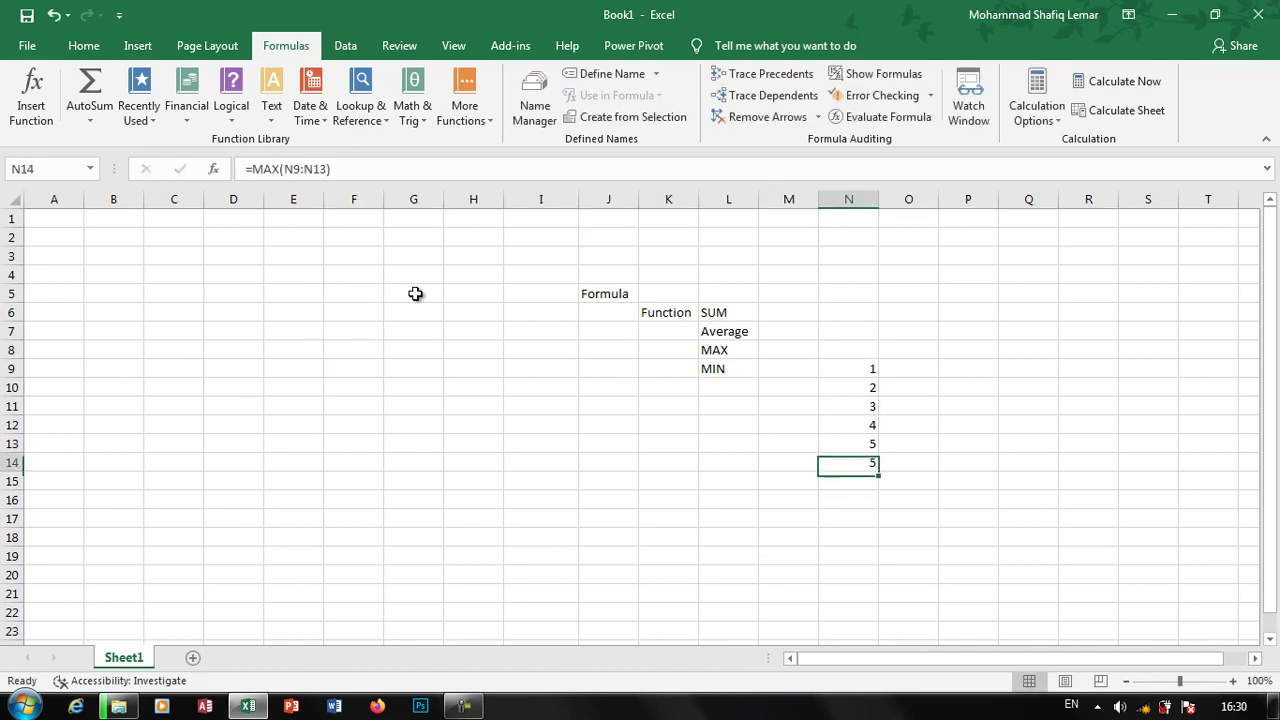
Swap MAX for MIN in N14's formula over N9:N13.
{"action": "left_click", "coordinate": [280, 169]}
{"action": "key", "text": "BackSpace"}
{"action": "key", "text": "BackSpace"}
{"action": "key", "text": "BackSpace"}
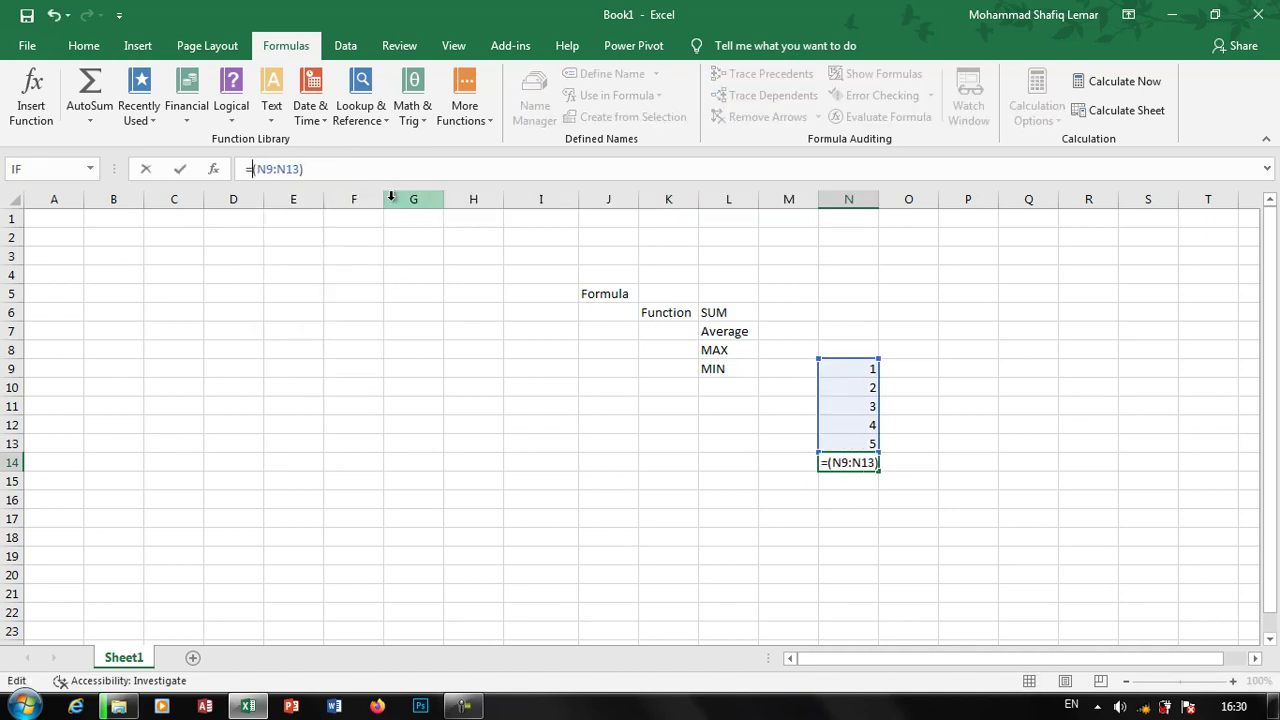
{"action": "type", "text": "min"}
{"action": "key", "text": "Return"}
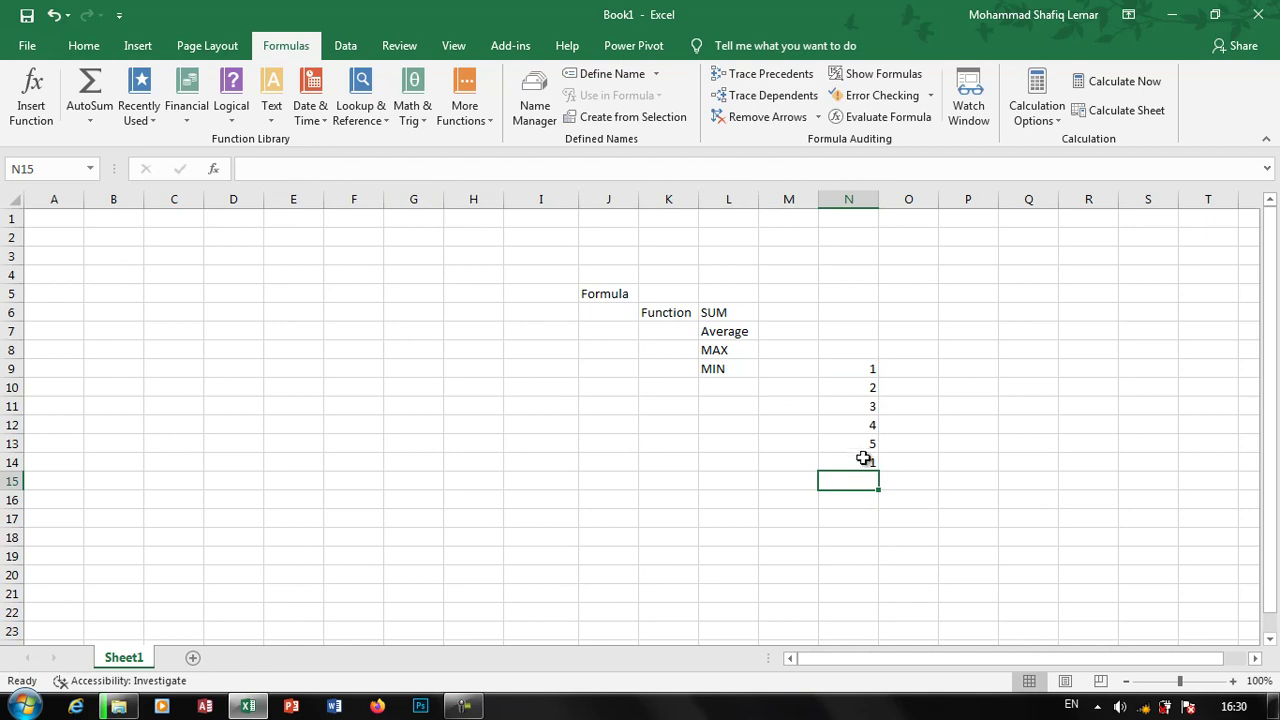
{"action": "left_click", "coordinate": [866, 460]}
Rewrite N14 as =AVERAGE(N9:N13) so it shows 3.
{"action": "left_click", "coordinate": [280, 170]}
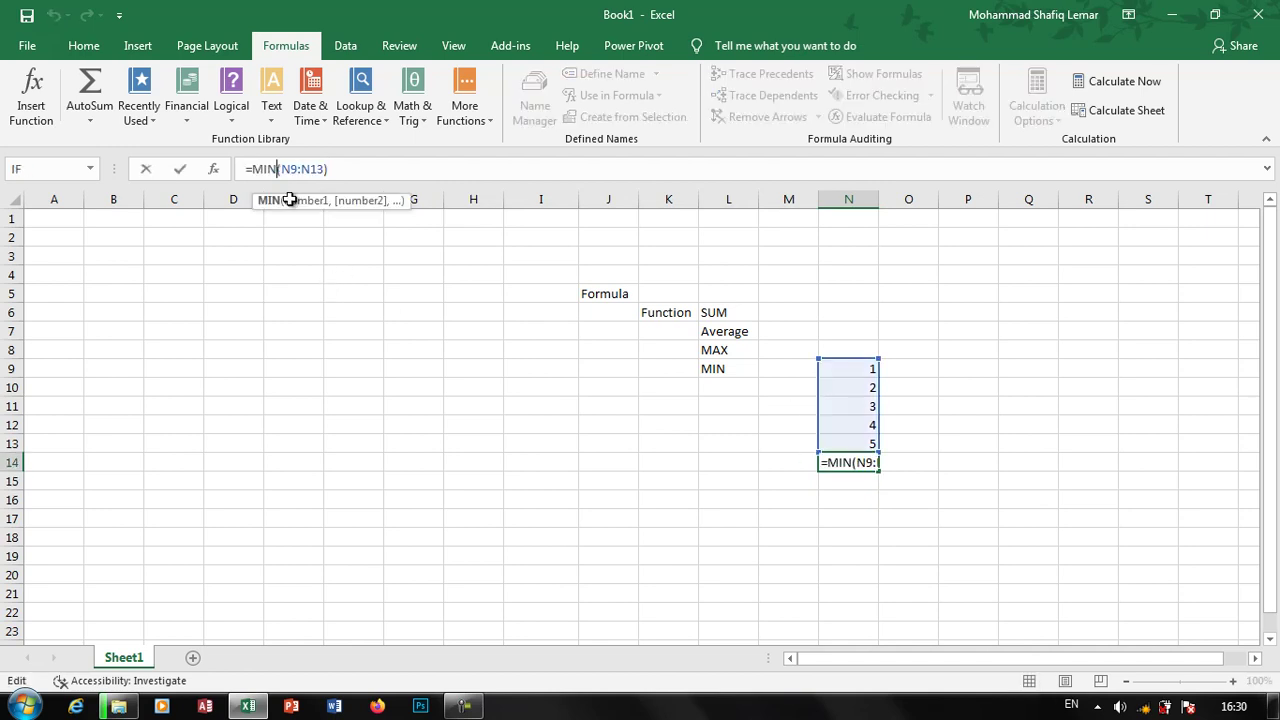
{"action": "key", "text": "BackSpace"}
{"action": "key", "text": "BackSpace"}
{"action": "key", "text": "BackSpace"}
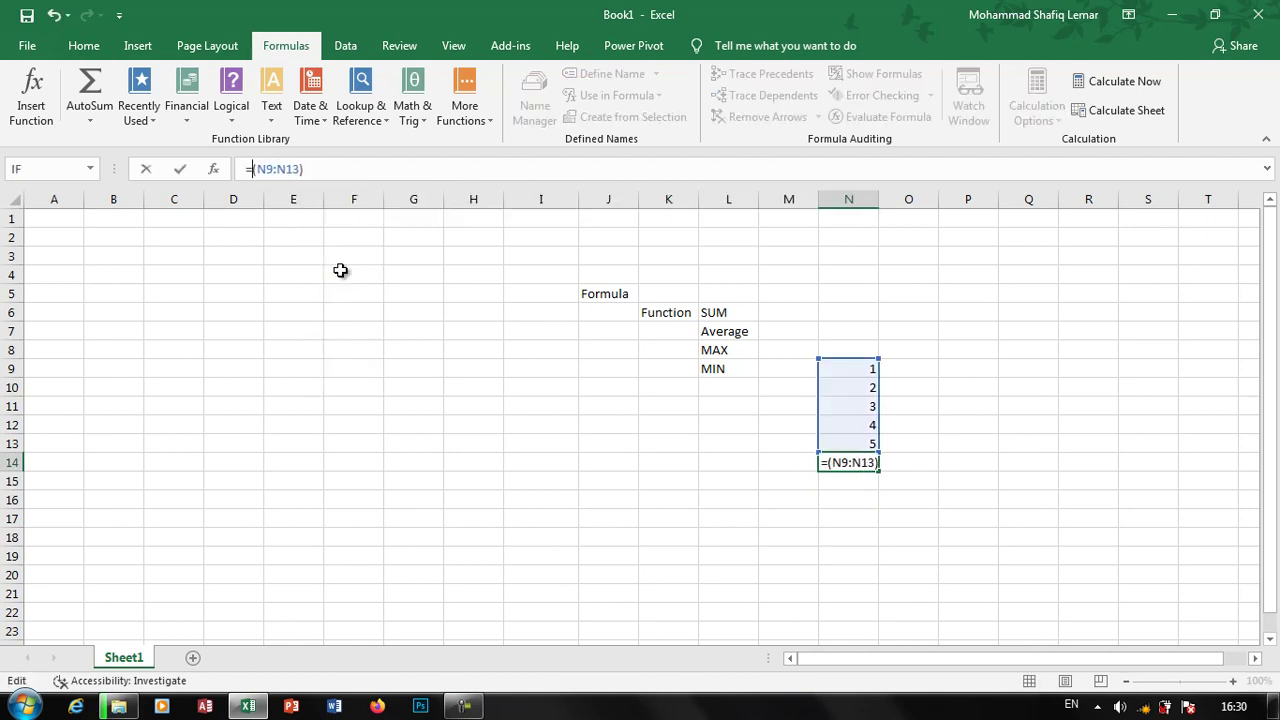
{"action": "type", "text": "v"}
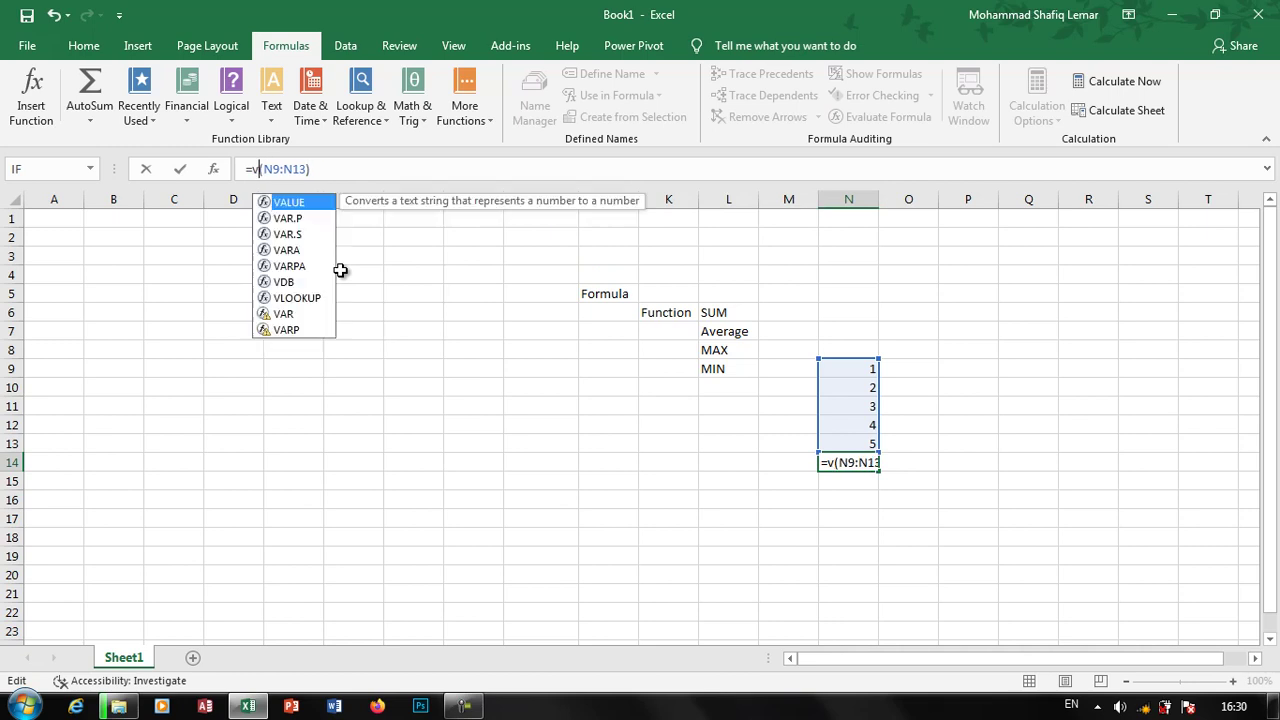
{"action": "key", "text": "BackSpace"}
{"action": "type", "text": "avera"}
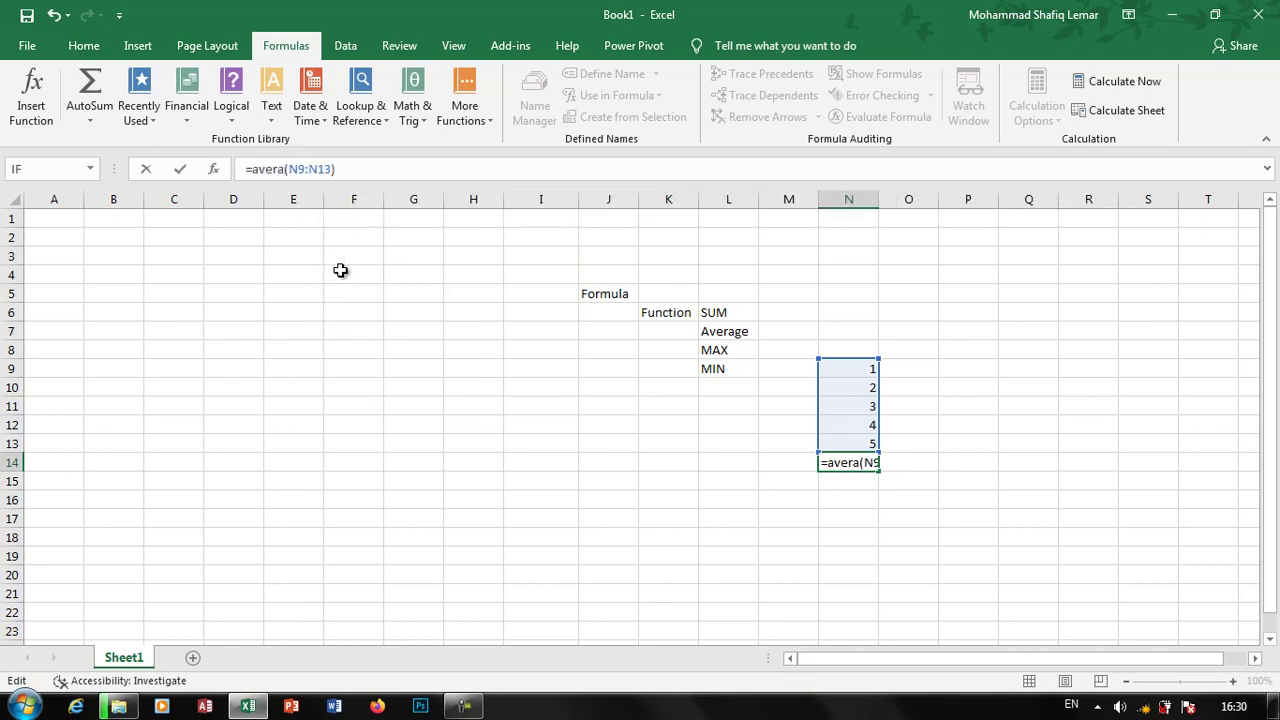
{"action": "type", "text": "ge"}
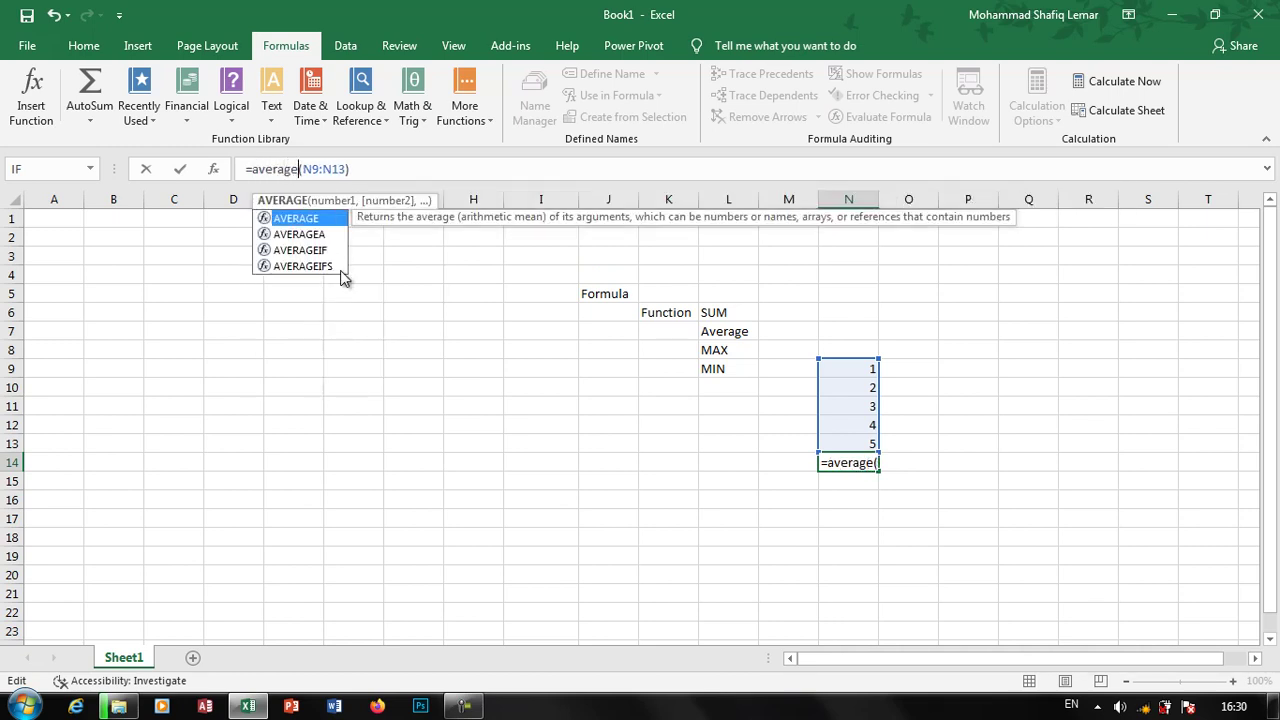
{"action": "key", "text": "Return"}
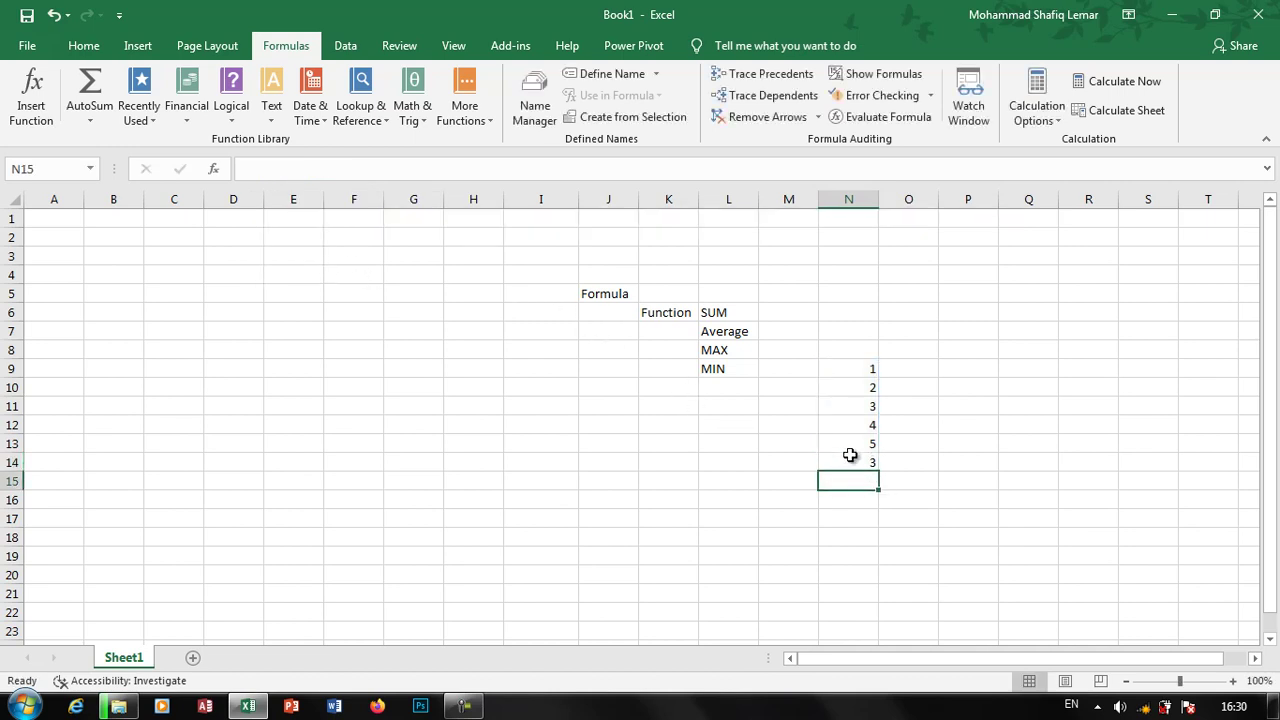
{"action": "left_click", "coordinate": [850, 455]}
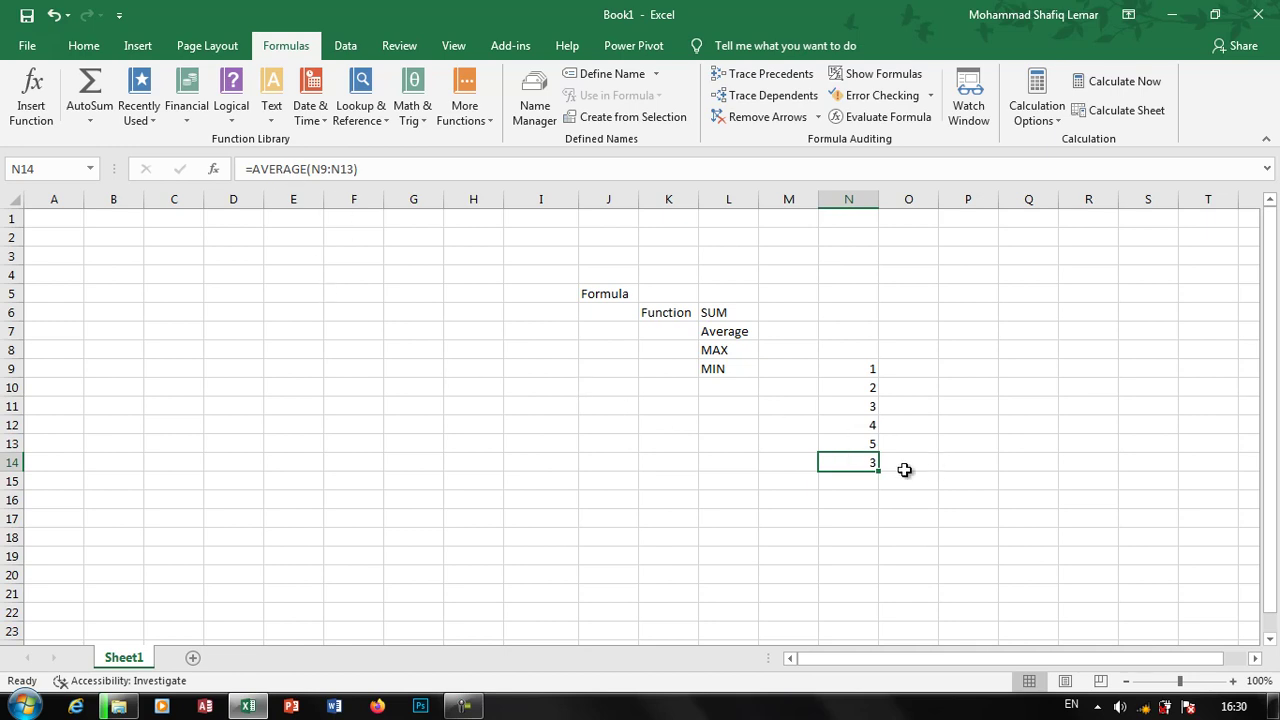
Highlight AVERAGE and N13 in N14's formula, leaving it unchanged.
{"action": "double_click", "coordinate": [283, 170]}
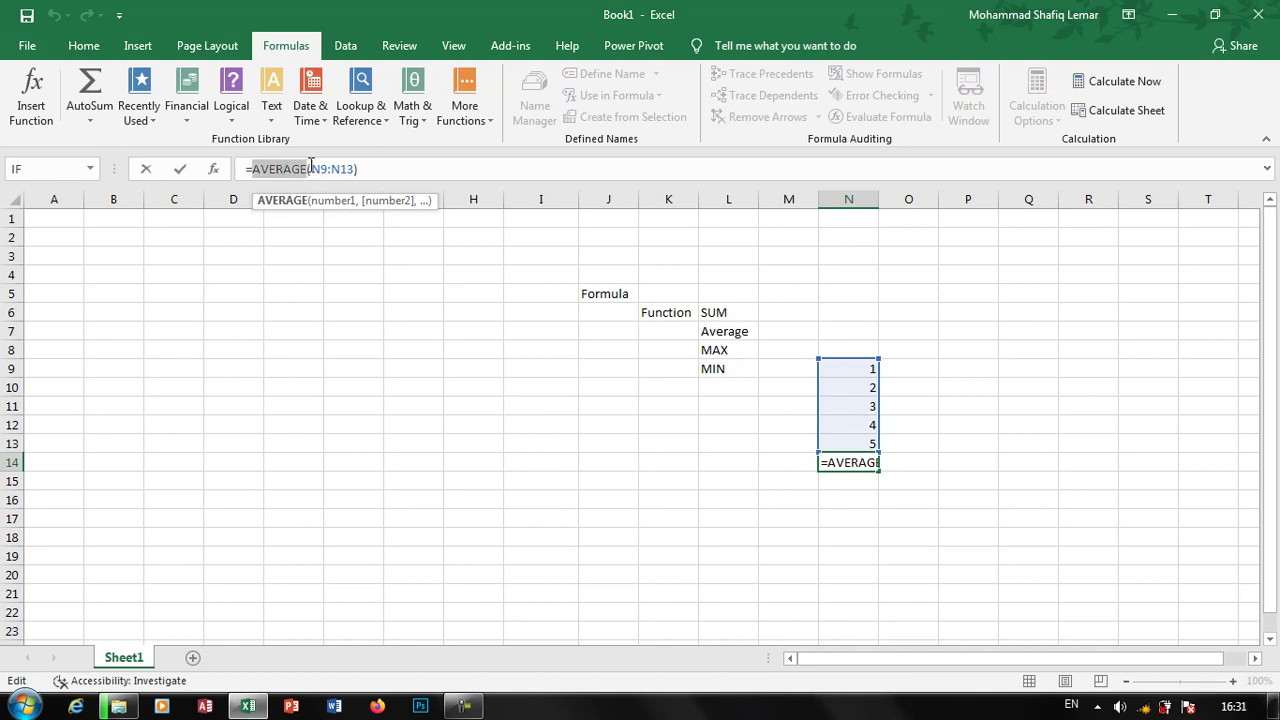
{"action": "double_click", "coordinate": [335, 169]}
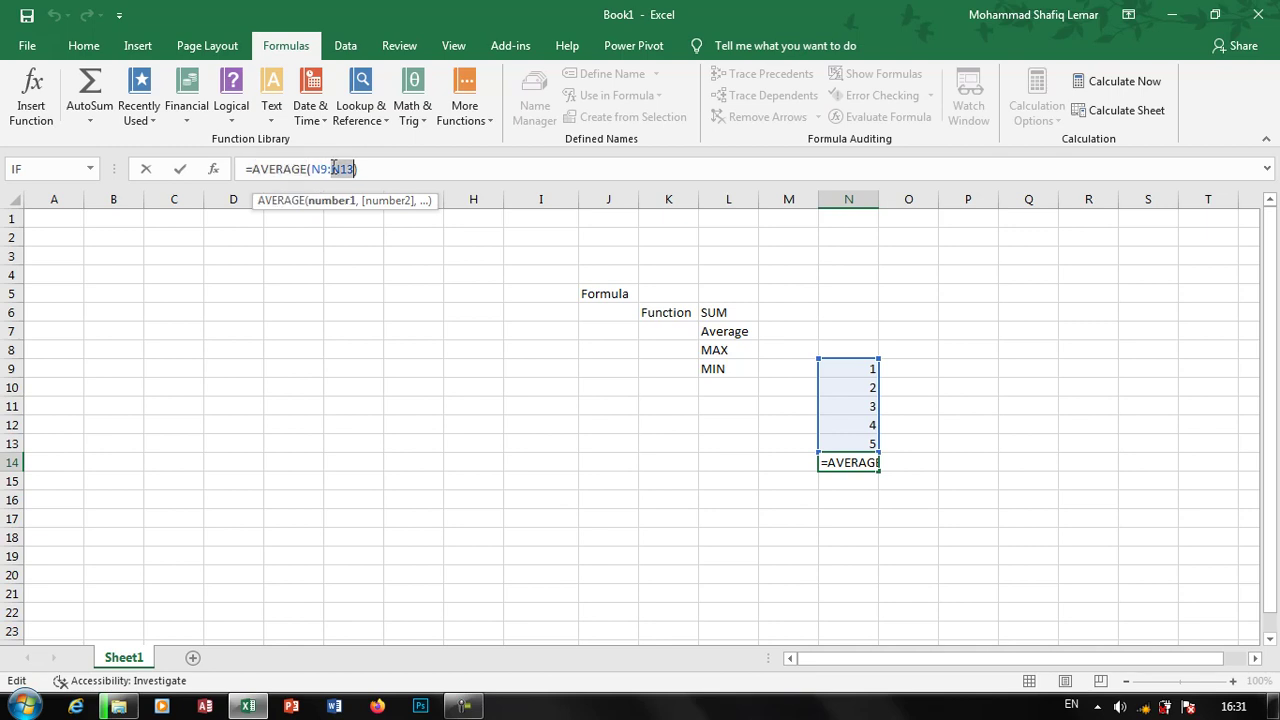
{"action": "key", "text": "Return"}
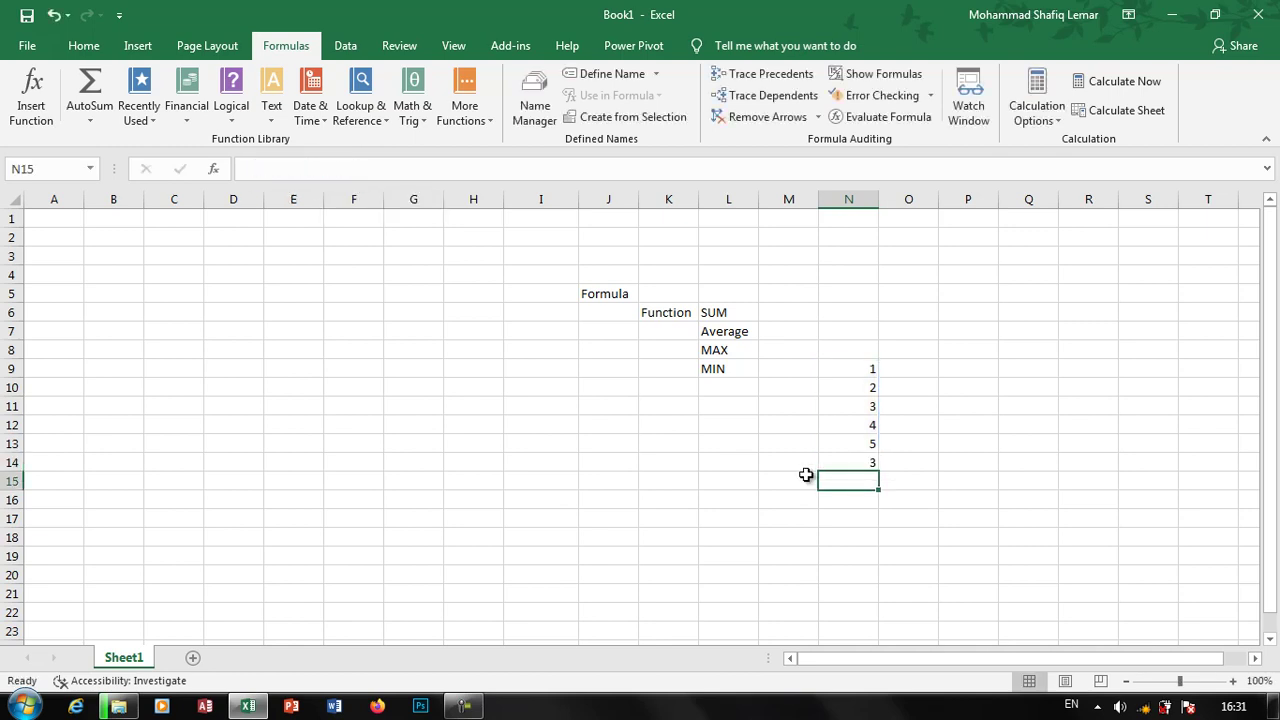
{"action": "left_click", "coordinate": [659, 430]}
Enter the label 'Argument' in K12 and autofit column K to fit it.
{"action": "type", "text": "A"}
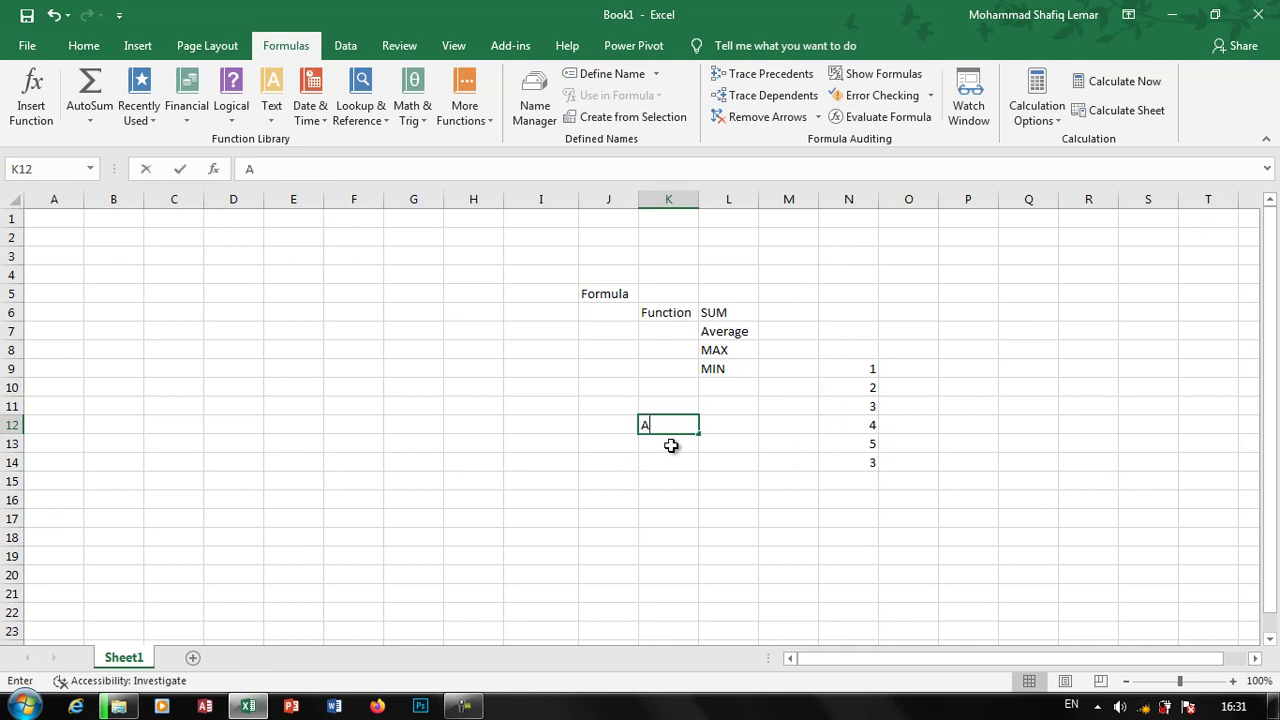
{"action": "type", "text": "rh"}
{"action": "key", "text": "BackSpace"}
{"action": "type", "text": "g"}
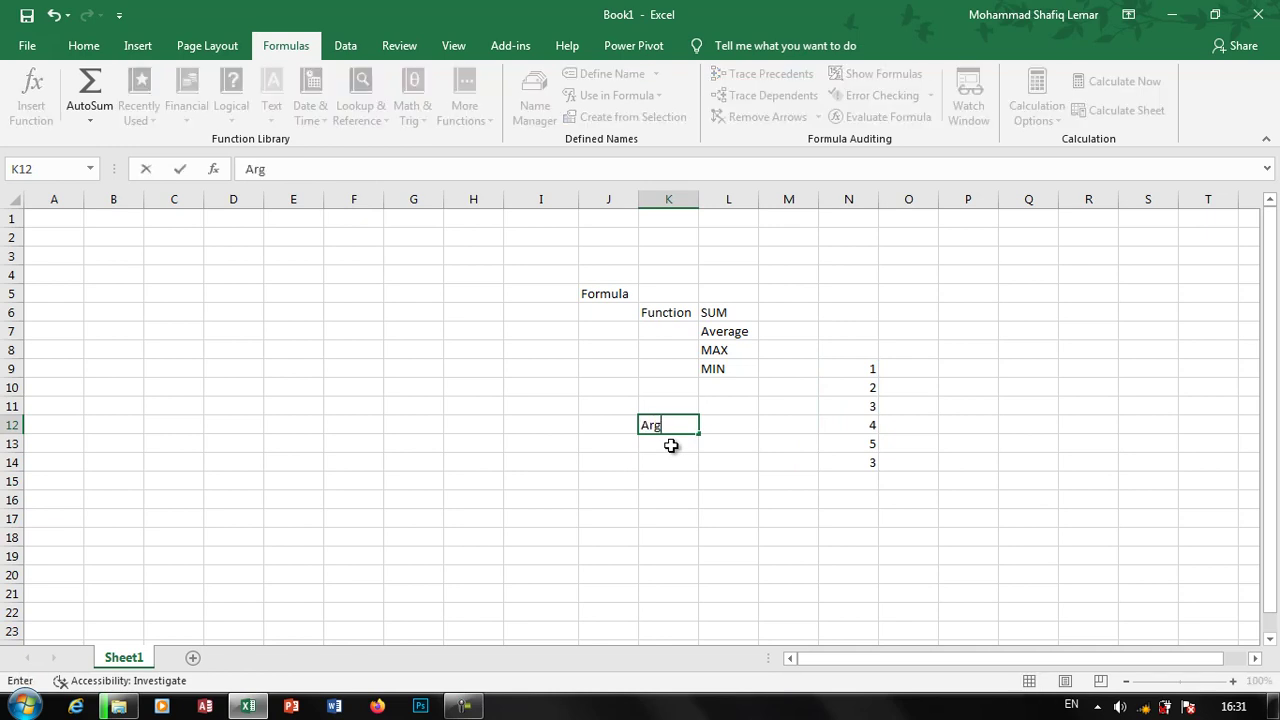
{"action": "type", "text": "ue"}
{"action": "type", "text": "emen"}
{"action": "type", "text": "t"}
{"action": "key", "text": "Return"}
{"action": "key", "text": "Up"}
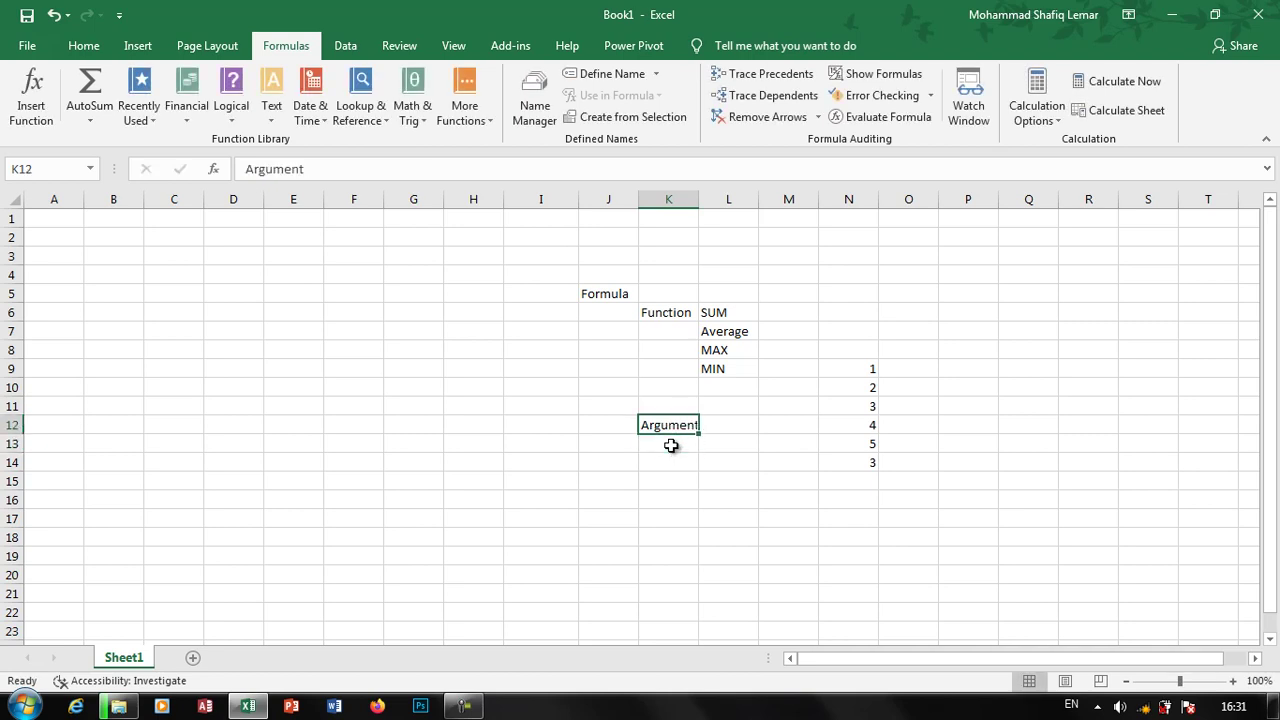
{"action": "double_click", "coordinate": [702, 204]}
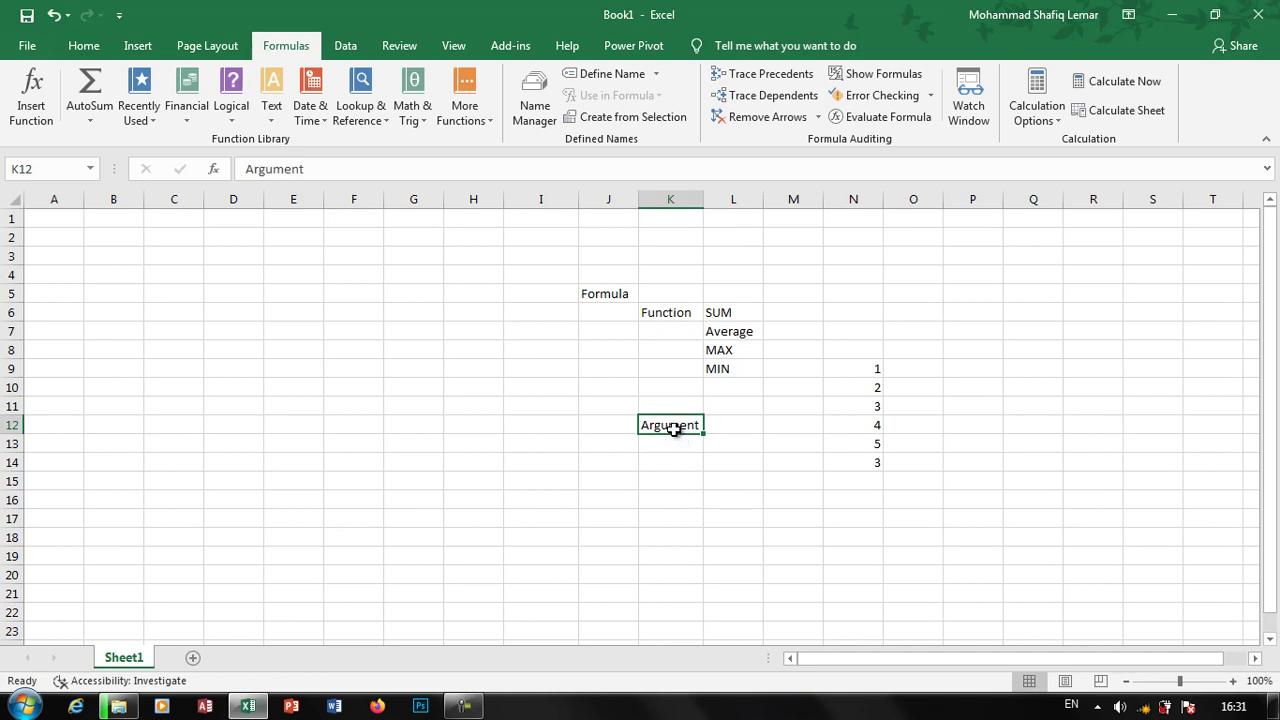
{"action": "left_click", "coordinate": [862, 461]}
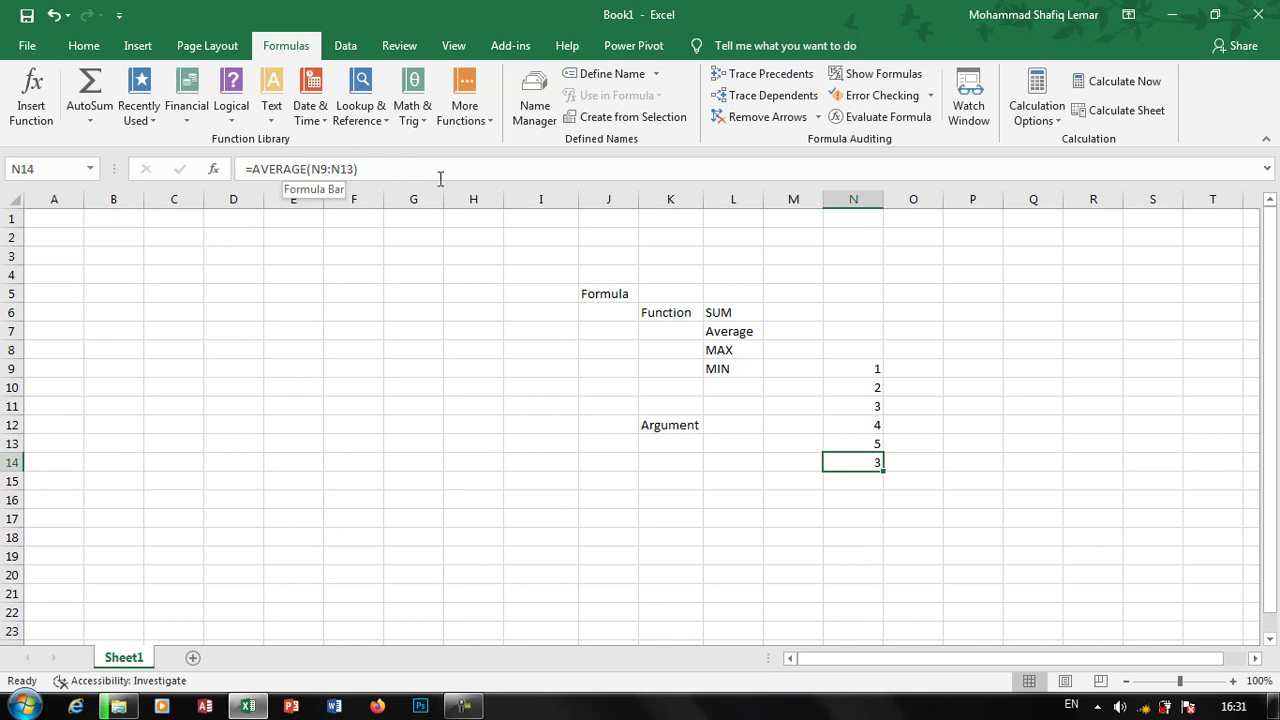
Rewrite N14 as =AVERAGE(N9,N10,N13), which returns 2.666667.
{"action": "left_click", "coordinate": [357, 169]}
{"action": "key", "text": "BackSpace"}
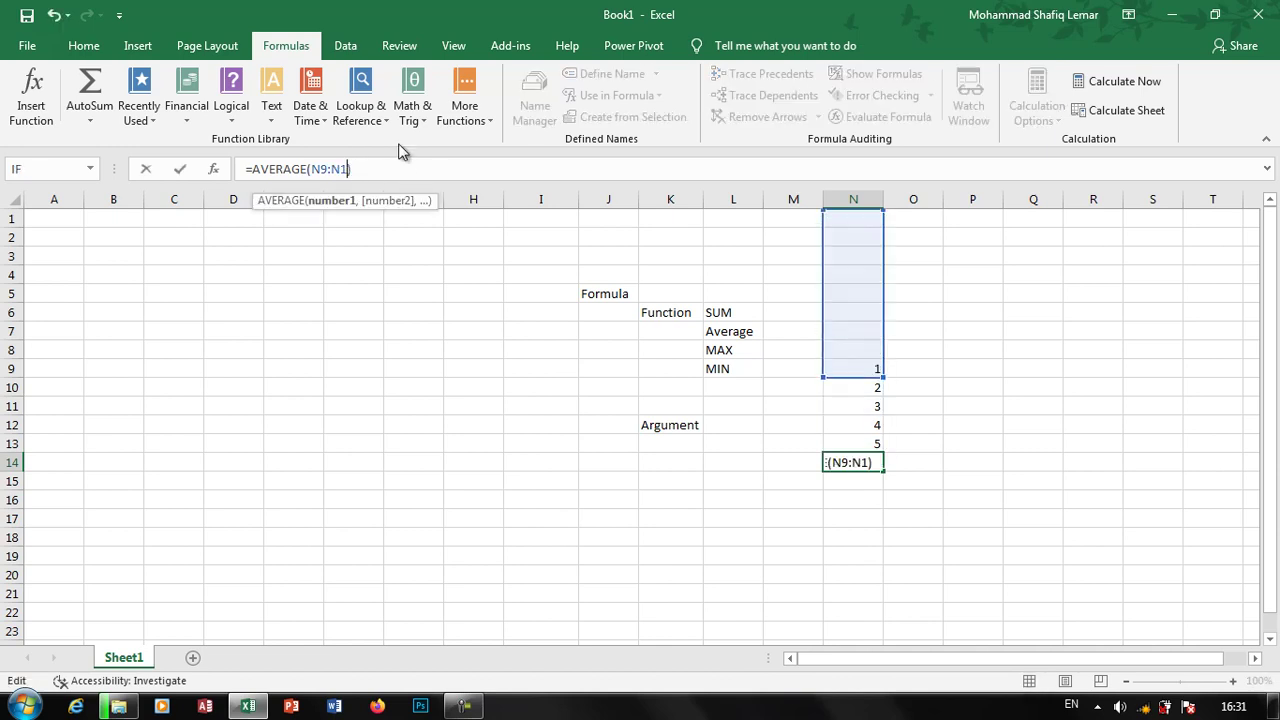
{"action": "key", "text": "BackSpace"}
{"action": "key", "text": "BackSpace"}
{"action": "key", "text": "BackSpace"}
{"action": "type", "text": ","}
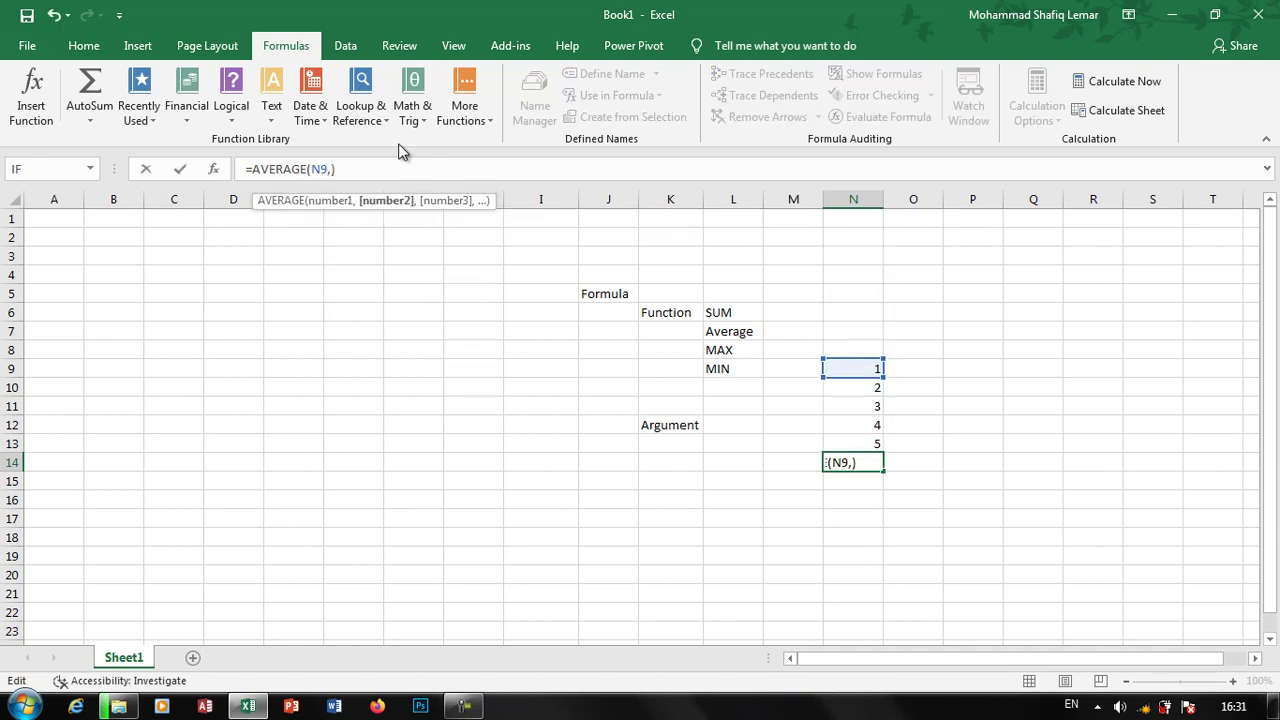
{"action": "type", "text": "N10"}
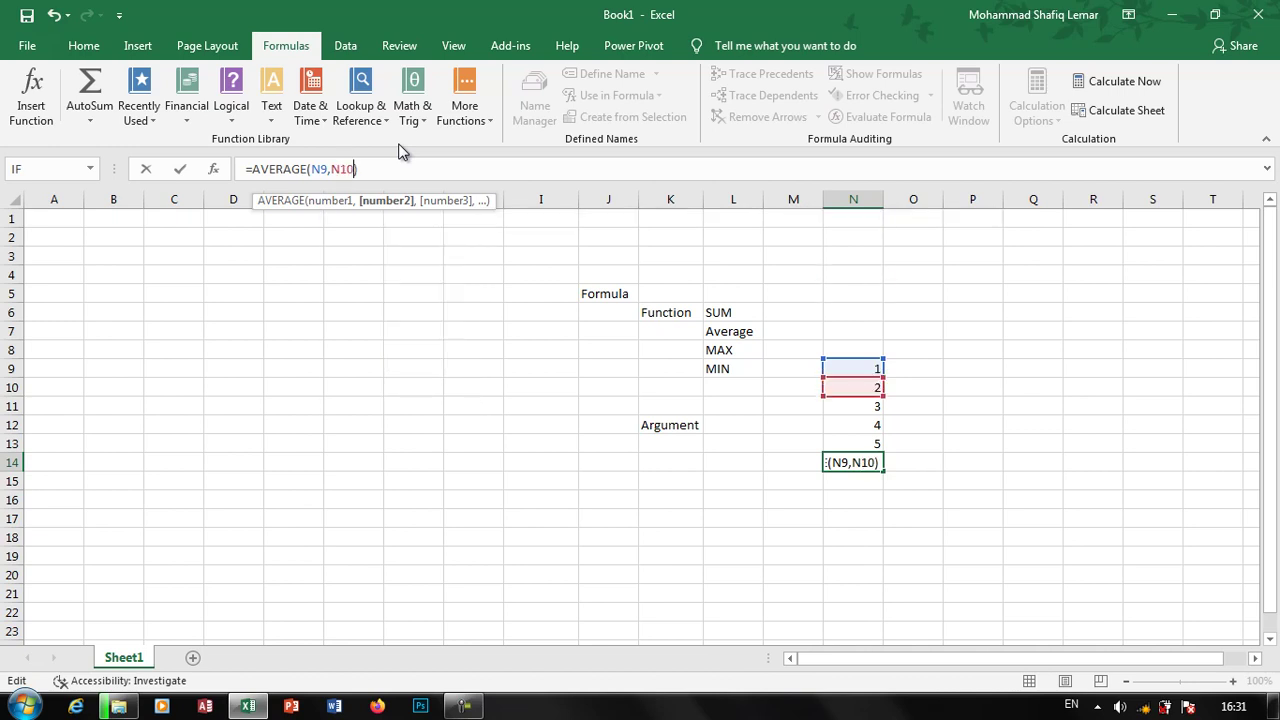
{"action": "type", "text": ",N"}
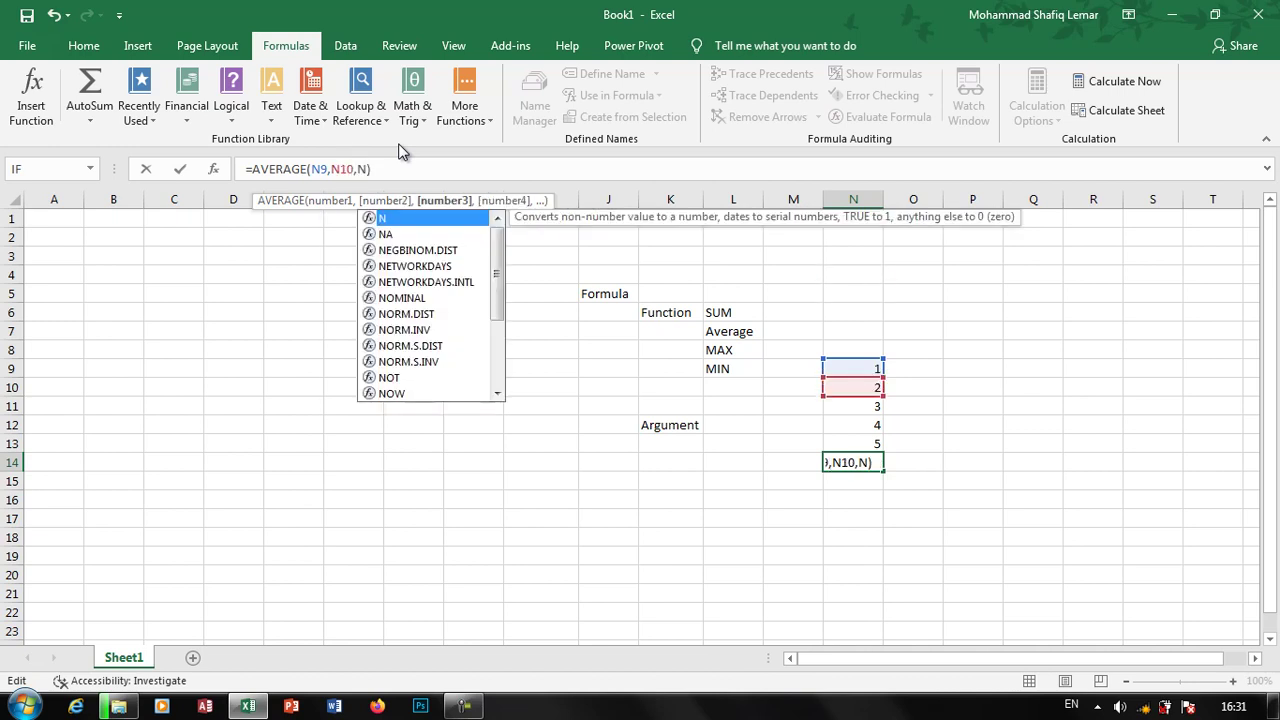
{"action": "type", "text": "13"}
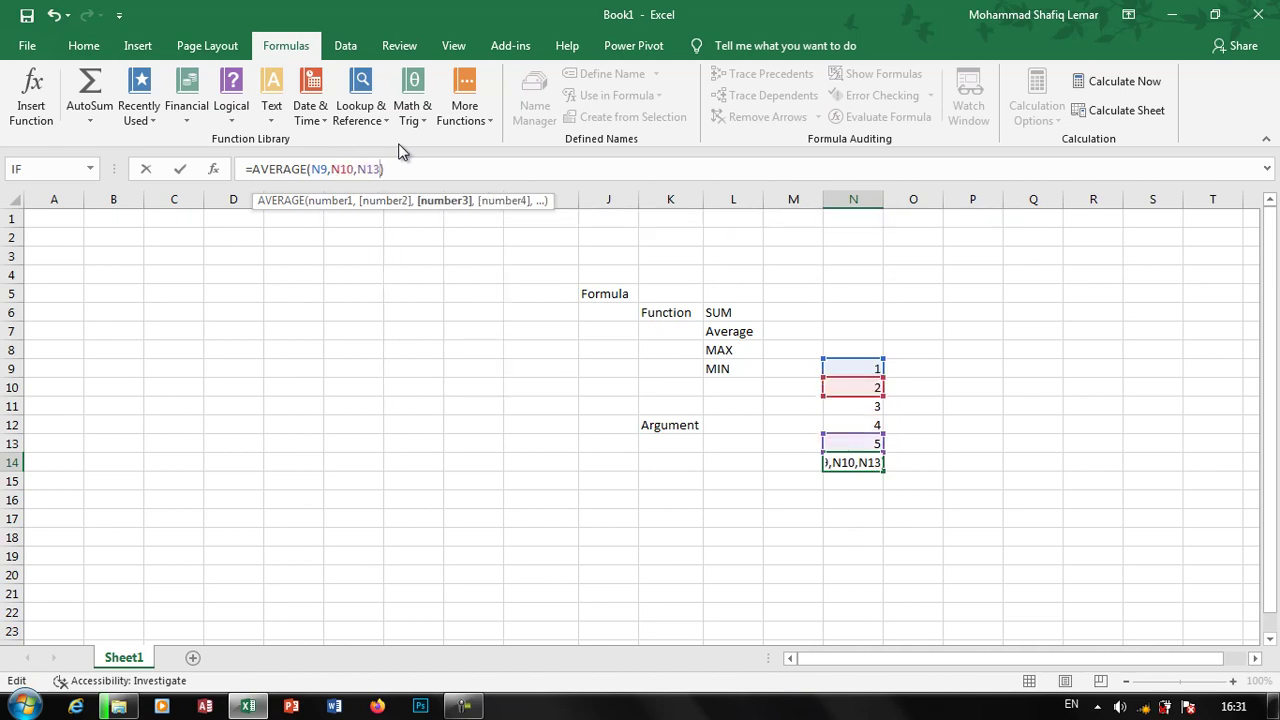
{"action": "key", "text": "Return"}
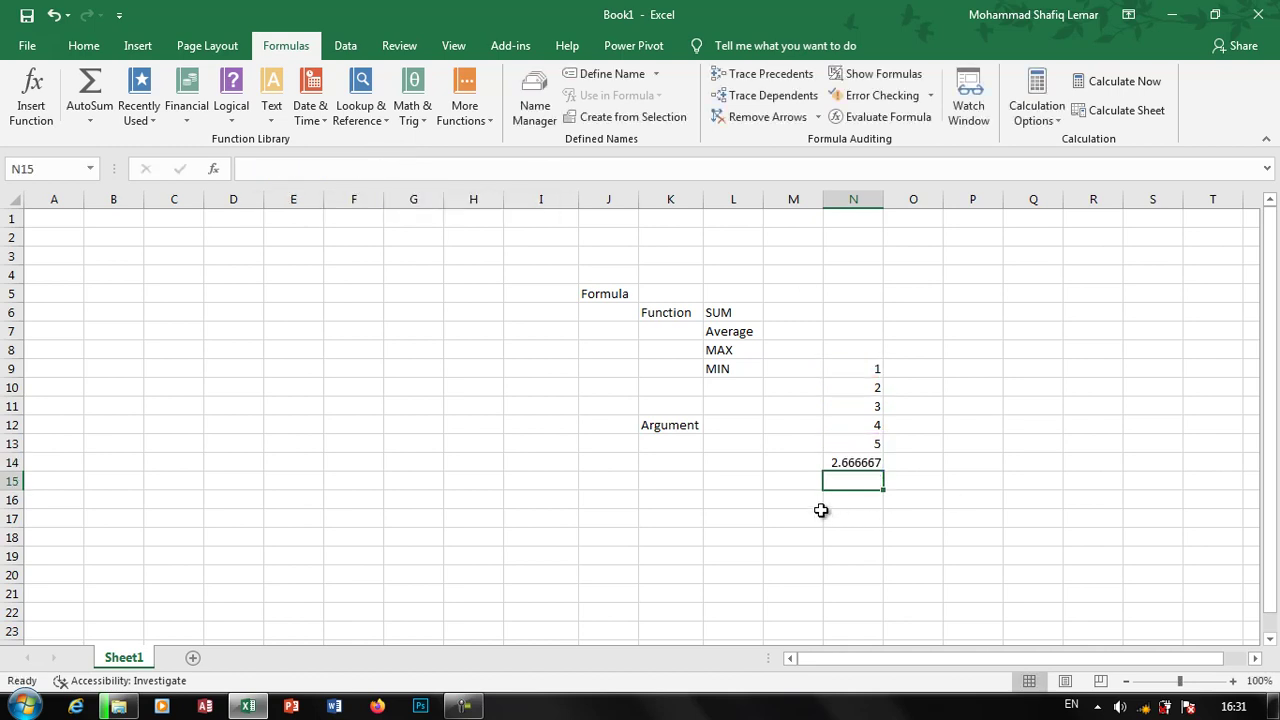
{"action": "left_click", "coordinate": [866, 458]}
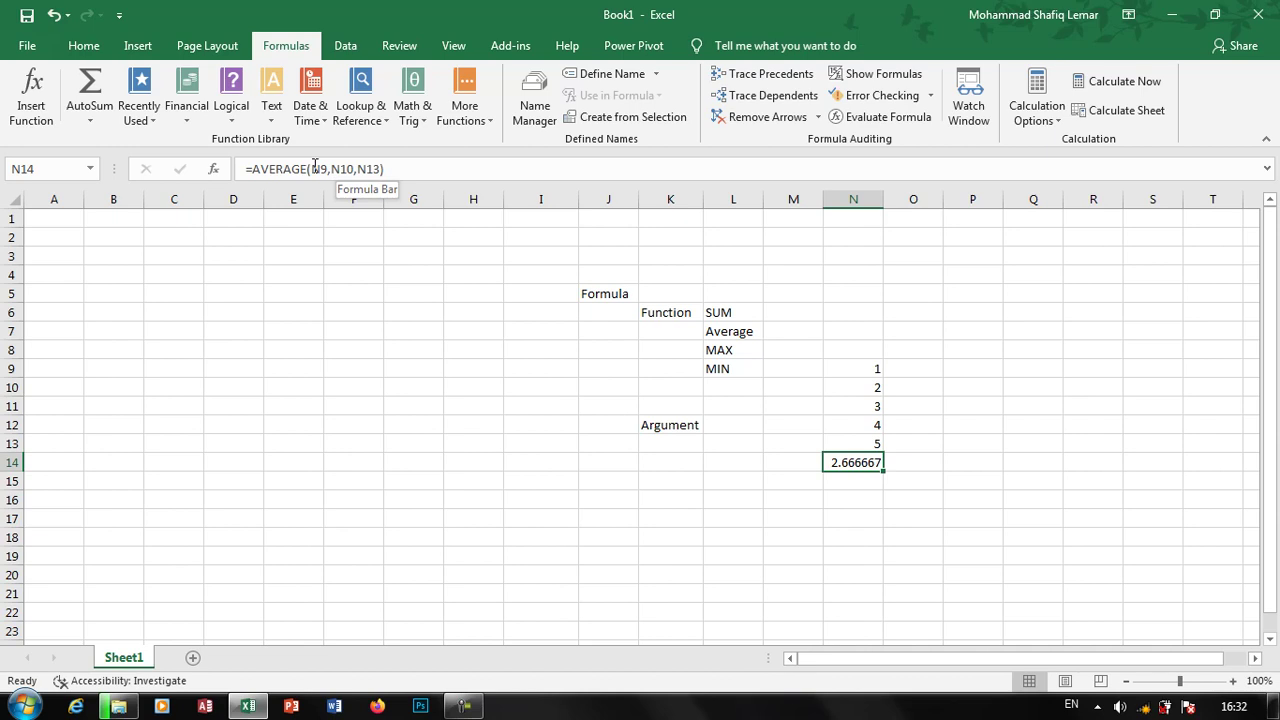
Enter =NOW() in P5 to show the current date and time, 12/5/2020 16:32.
{"action": "left_click", "coordinate": [964, 290]}
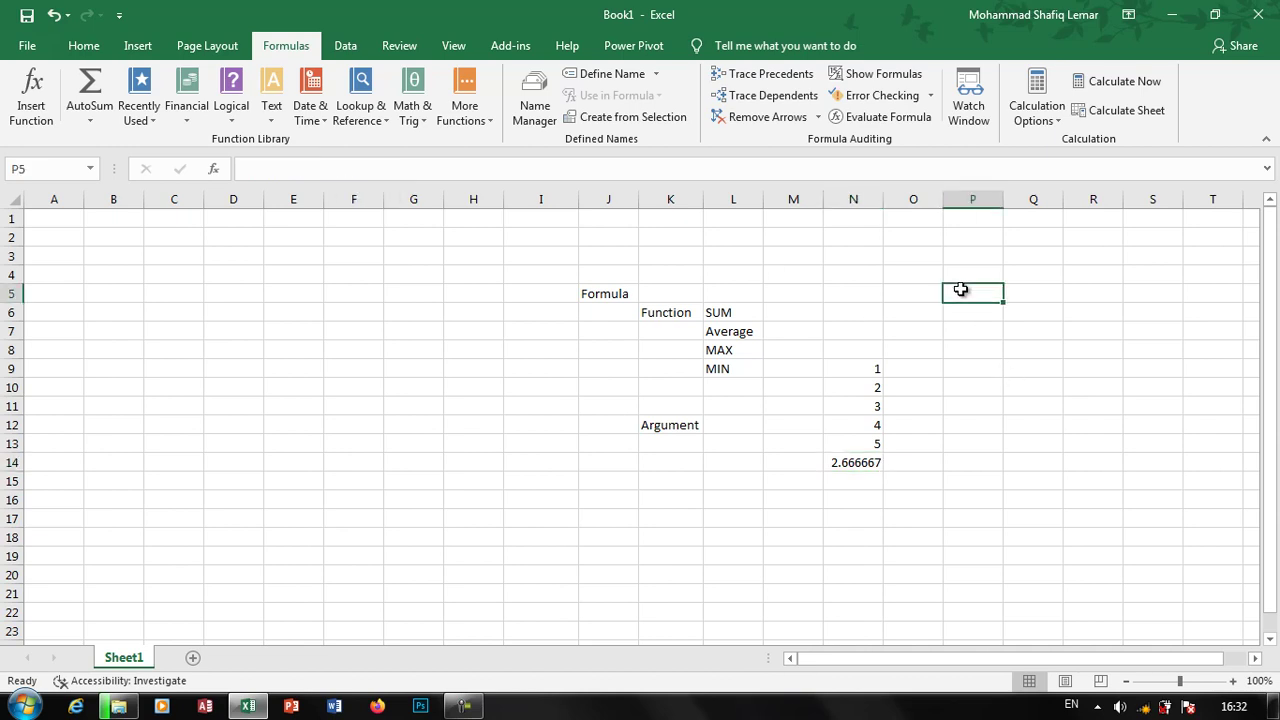
{"action": "type", "text": "=now()"}
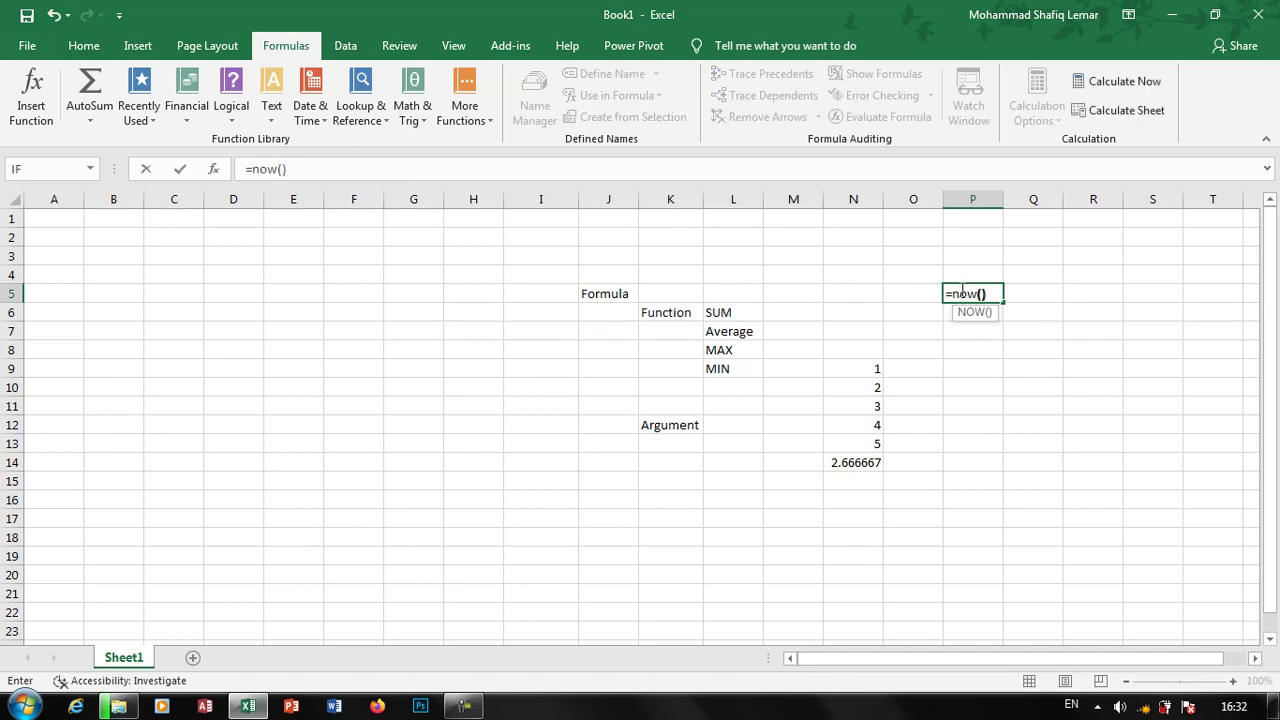
{"action": "key", "text": "Return"}
{"action": "left_click", "coordinate": [960, 290]}
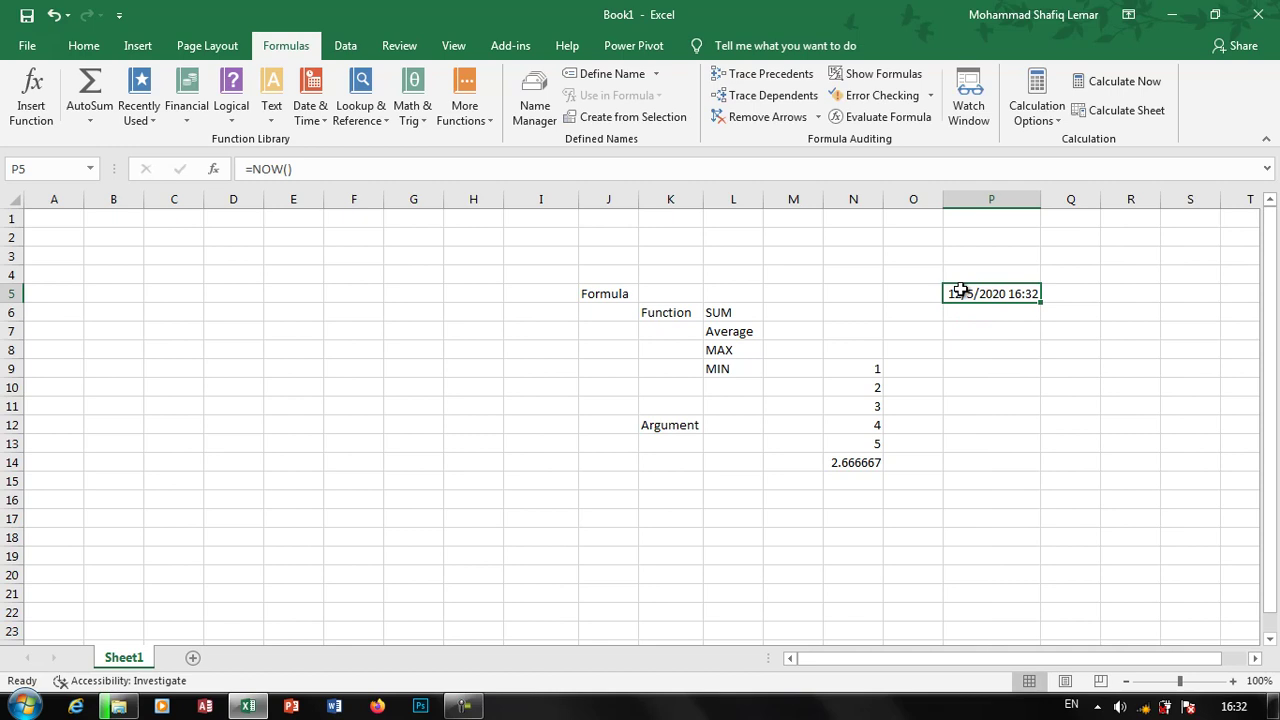
Review N14's AVERAGE formula in the formula bar without changing it.
{"action": "left_click", "coordinate": [853, 462]}
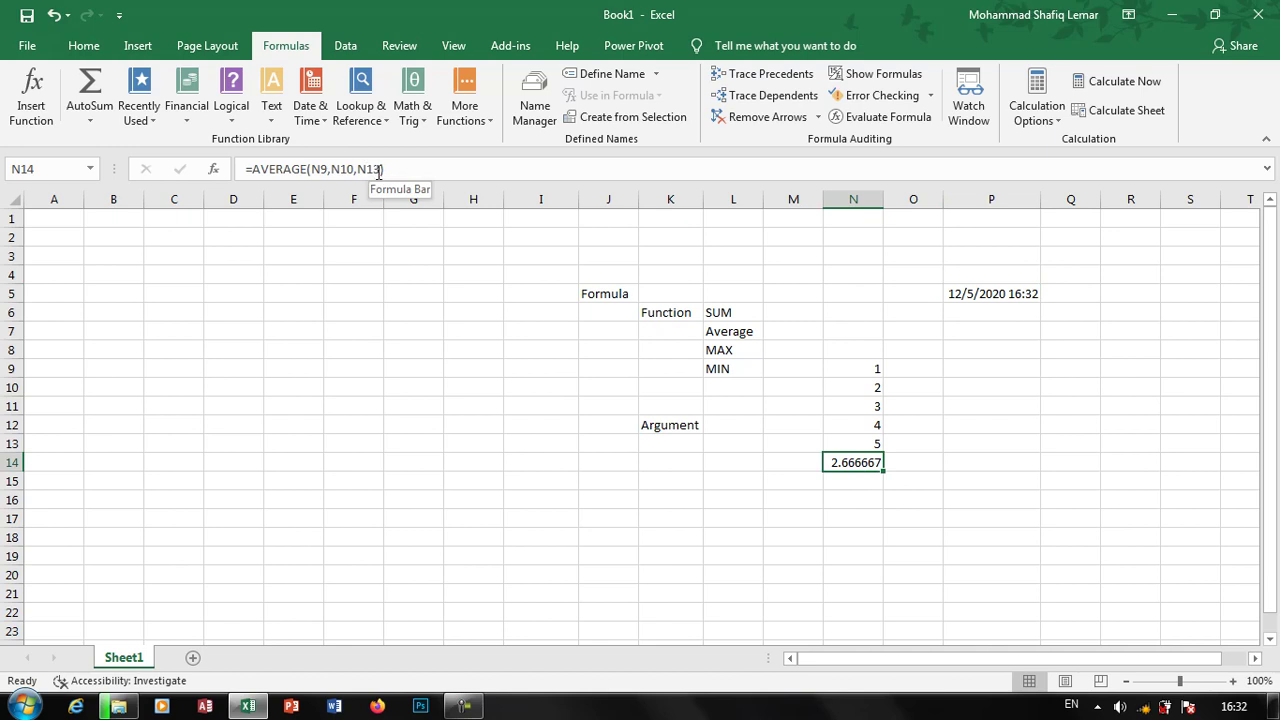
{"action": "left_click", "coordinate": [379, 170]}
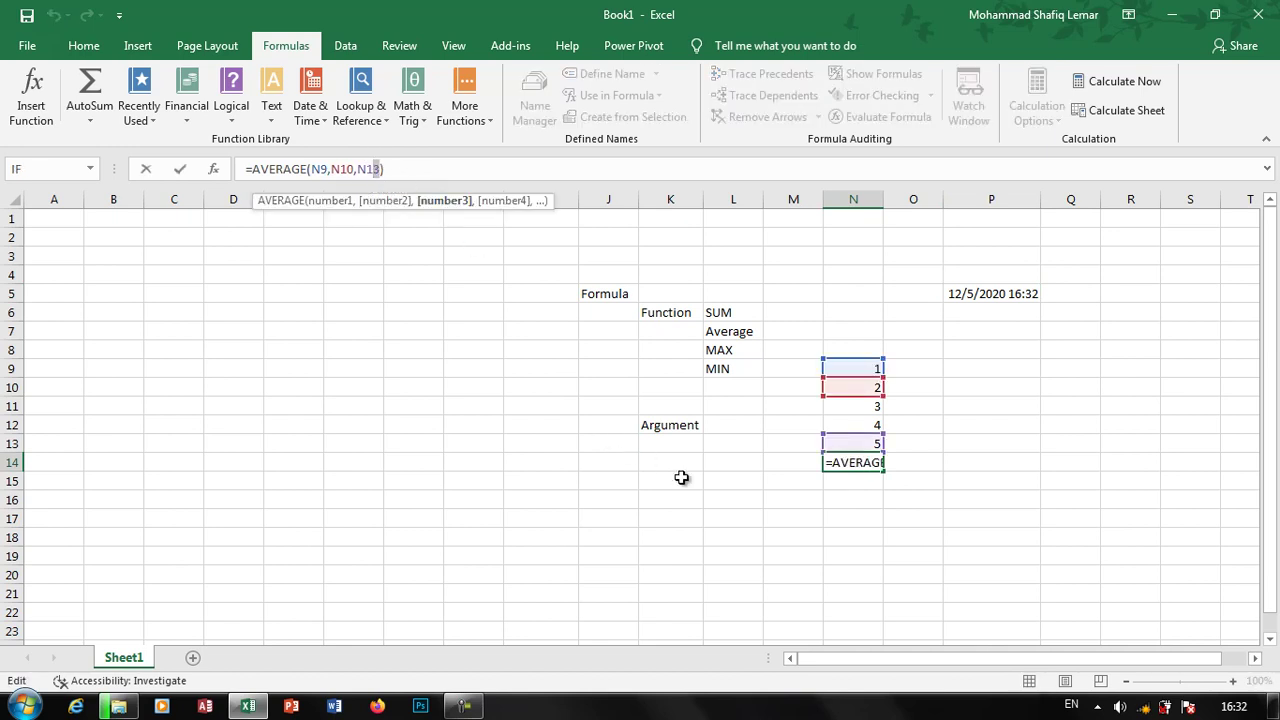
{"action": "key", "text": "Return"}
Label K17 'Operatores' and autofit column K to fit it.
{"action": "left_click", "coordinate": [672, 518]}
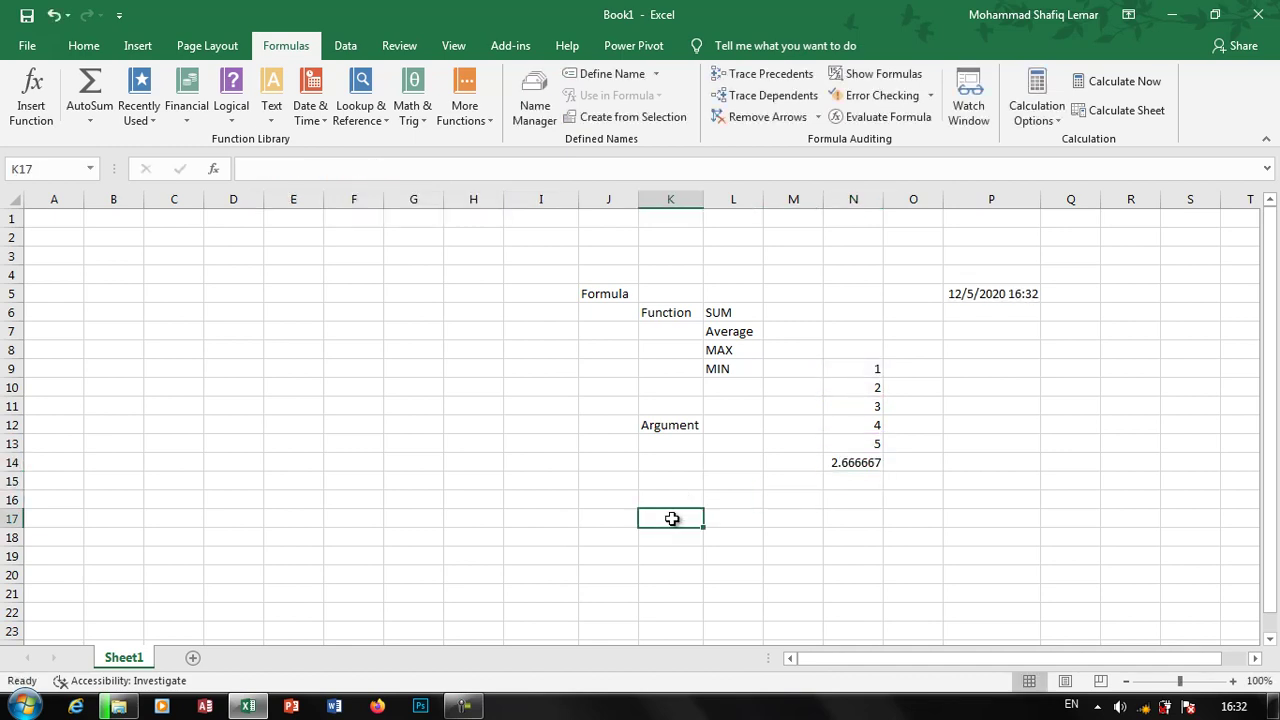
{"action": "type", "text": "Opera"}
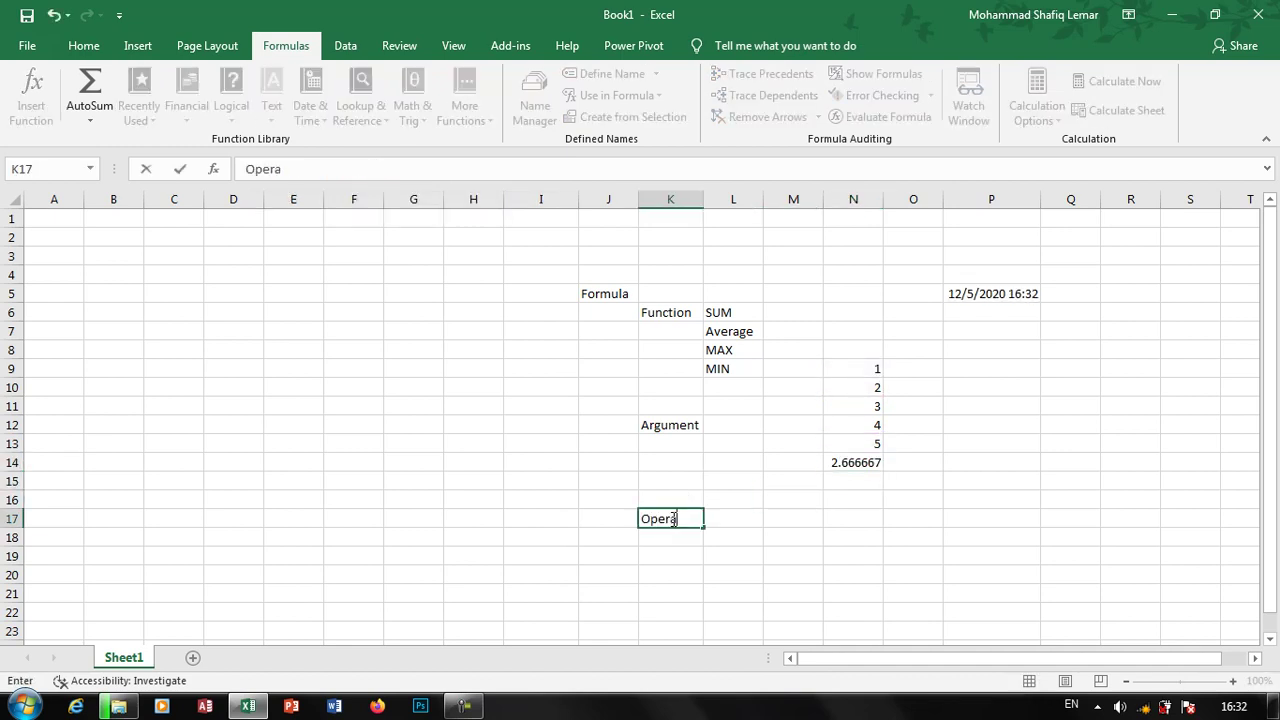
{"action": "type", "text": "tores"}
{"action": "key", "text": "Return"}
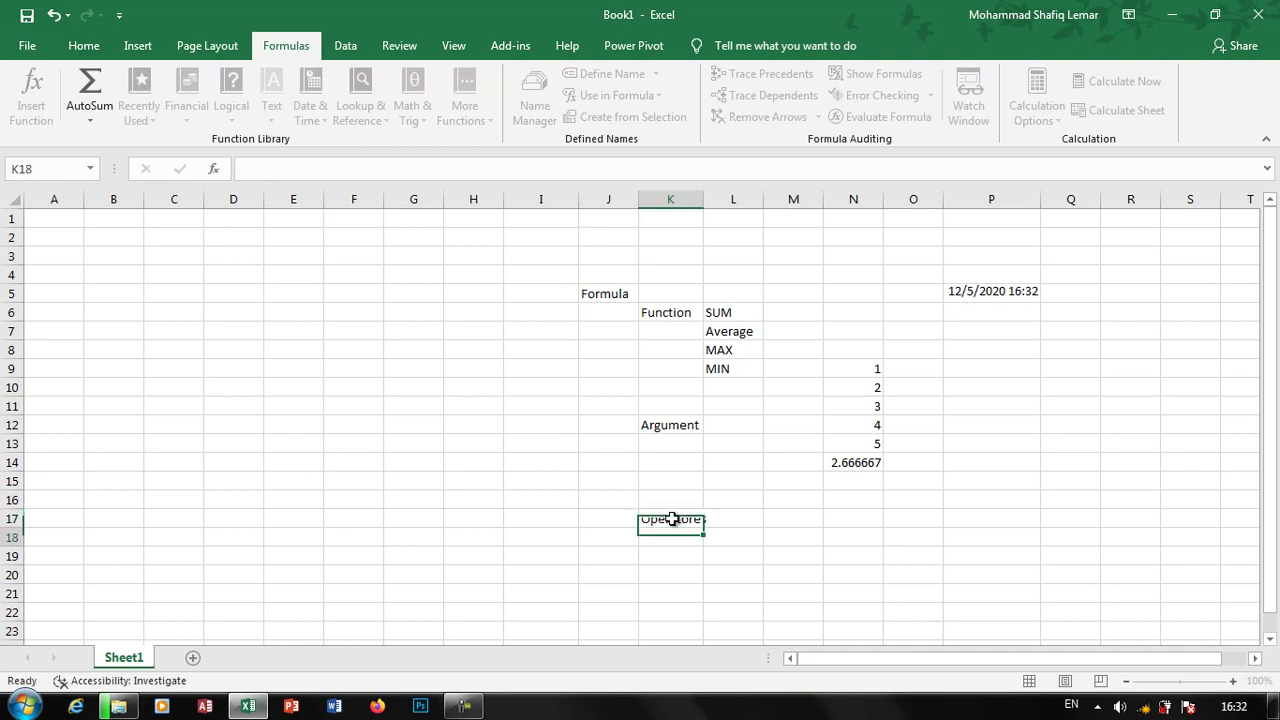
{"action": "left_click", "coordinate": [672, 518]}
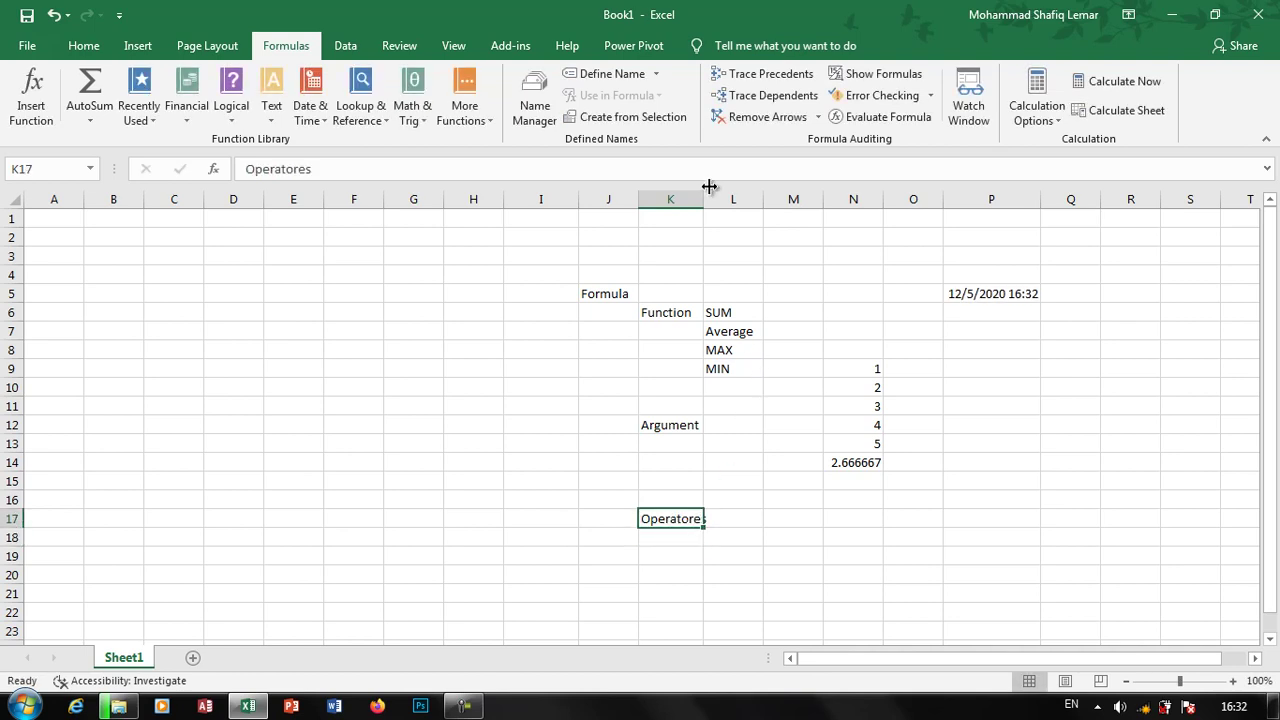
{"action": "double_click", "coordinate": [703, 203]}
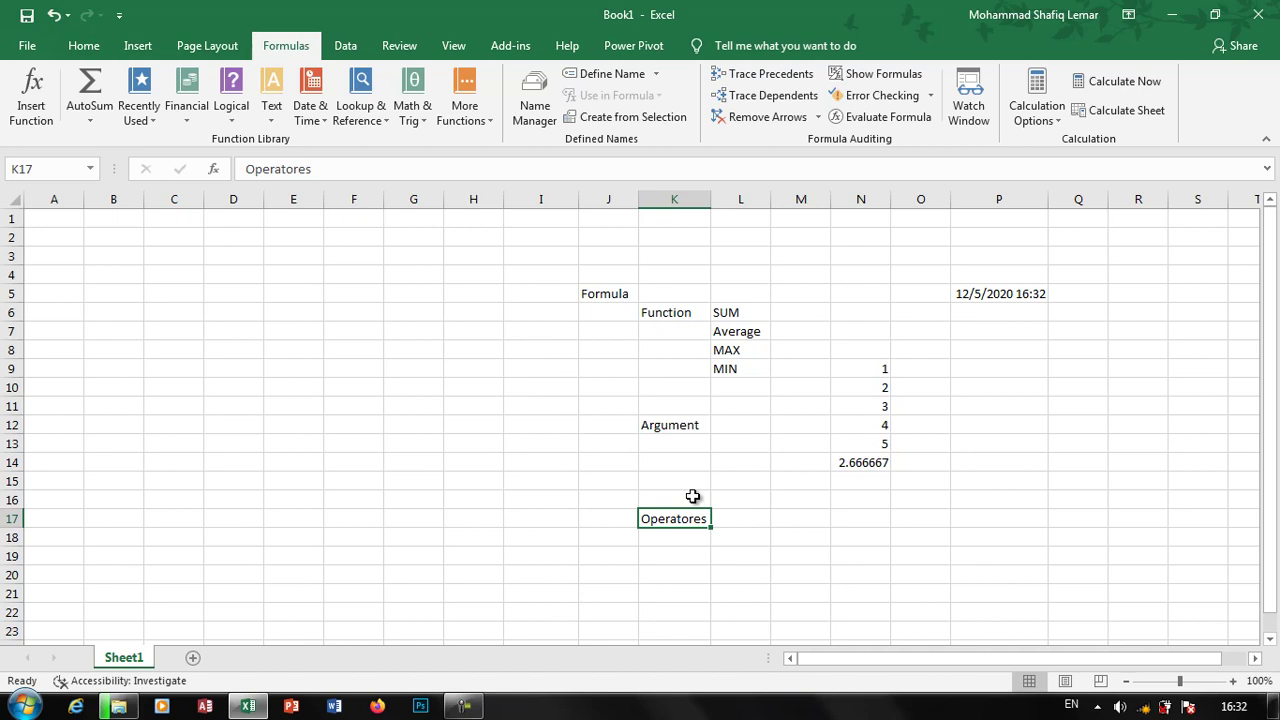
Start a new formula with = in cell M18.
{"action": "left_click", "coordinate": [760, 538]}
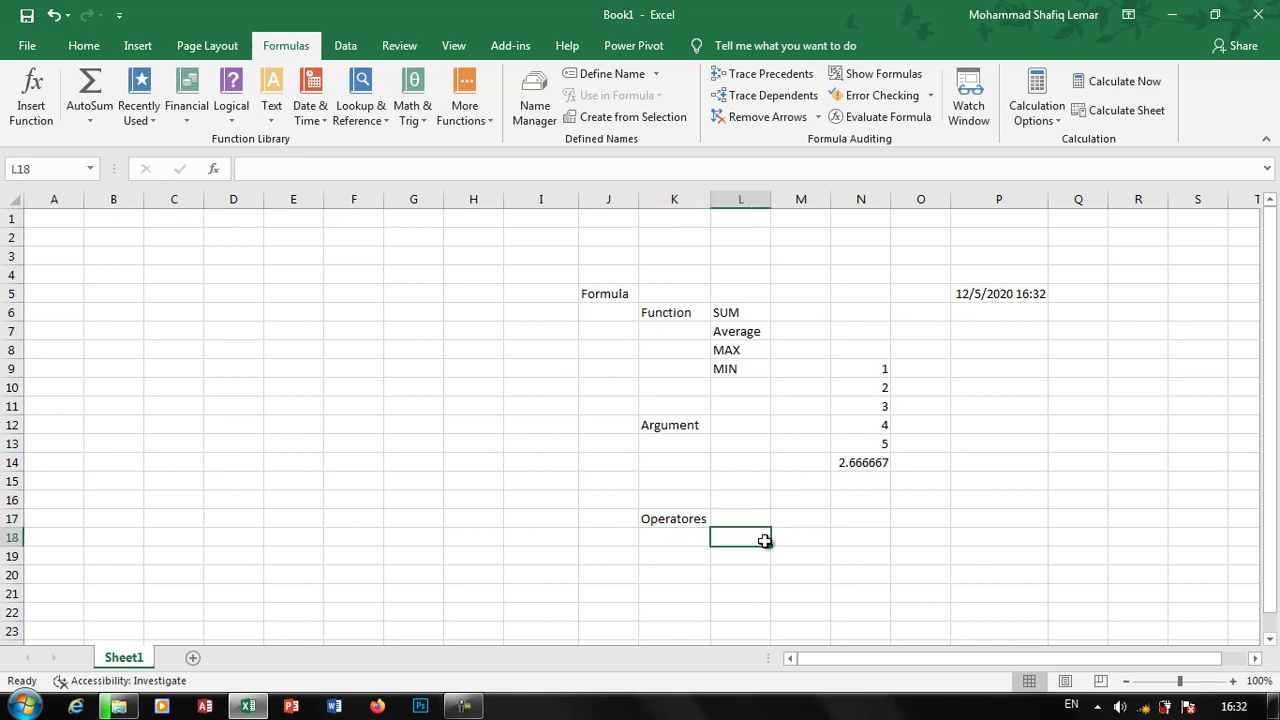
{"action": "left_click", "coordinate": [812, 538]}
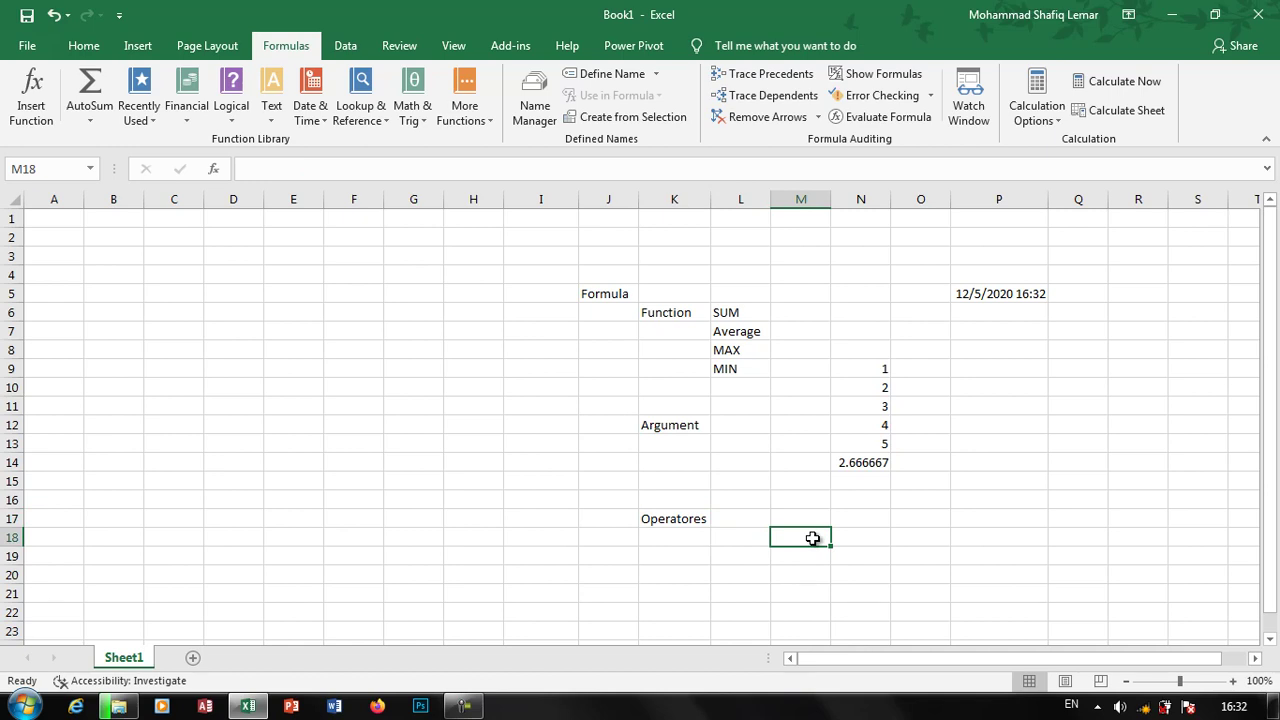
{"action": "type", "text": "="}
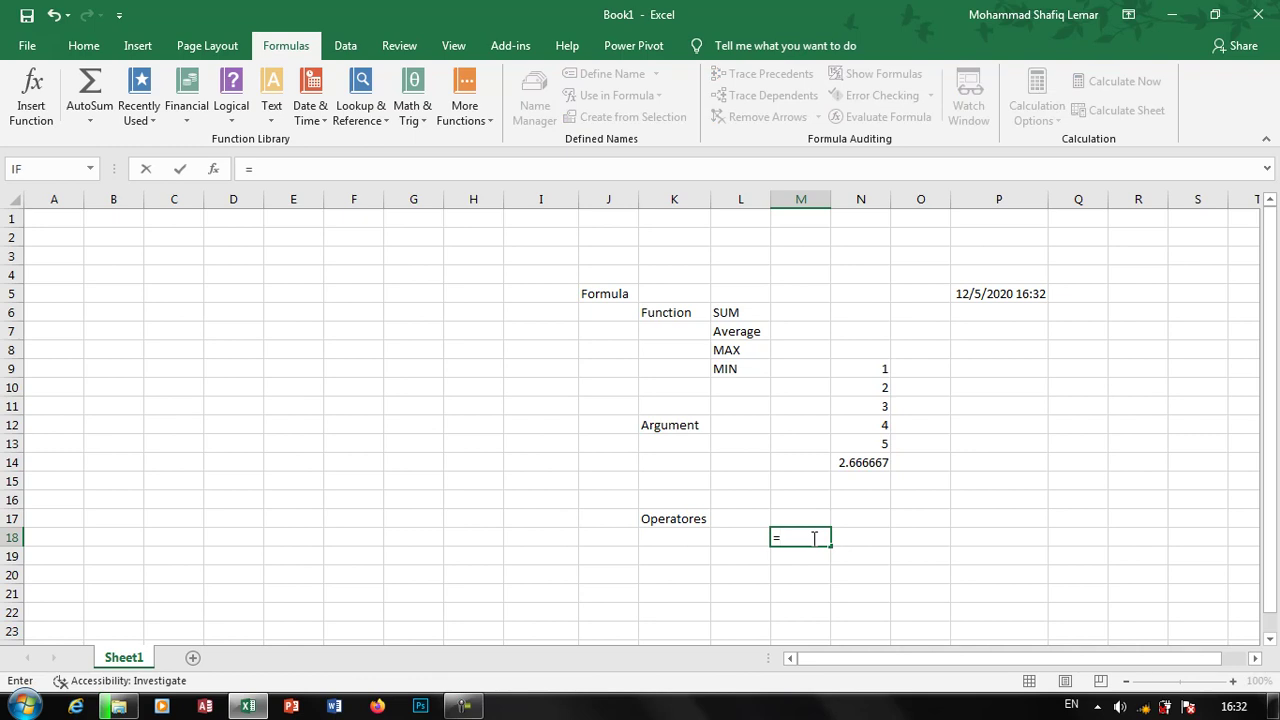
Build =N14+N9 in M18, giving 3.666667, then move to O18.
{"action": "left_click", "coordinate": [870, 463]}
{"action": "type", "text": "+"}
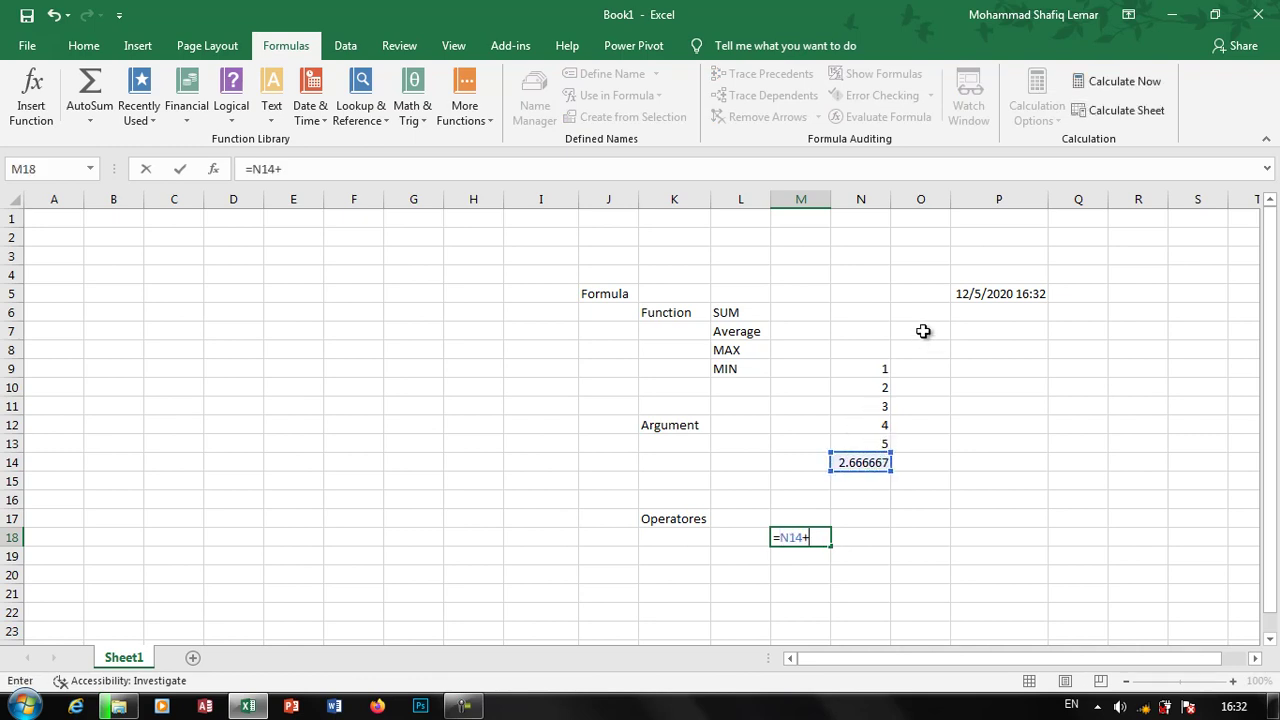
{"action": "left_click", "coordinate": [877, 368]}
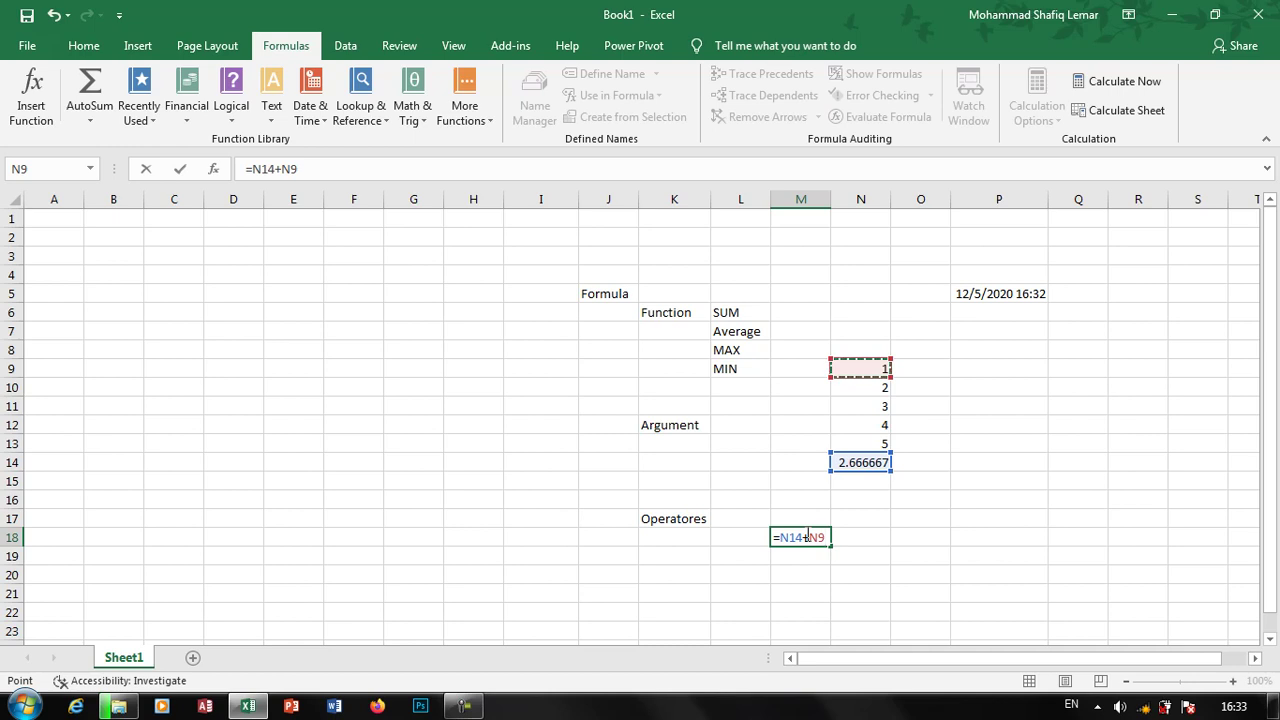
{"action": "key", "text": "ctrl+Return"}
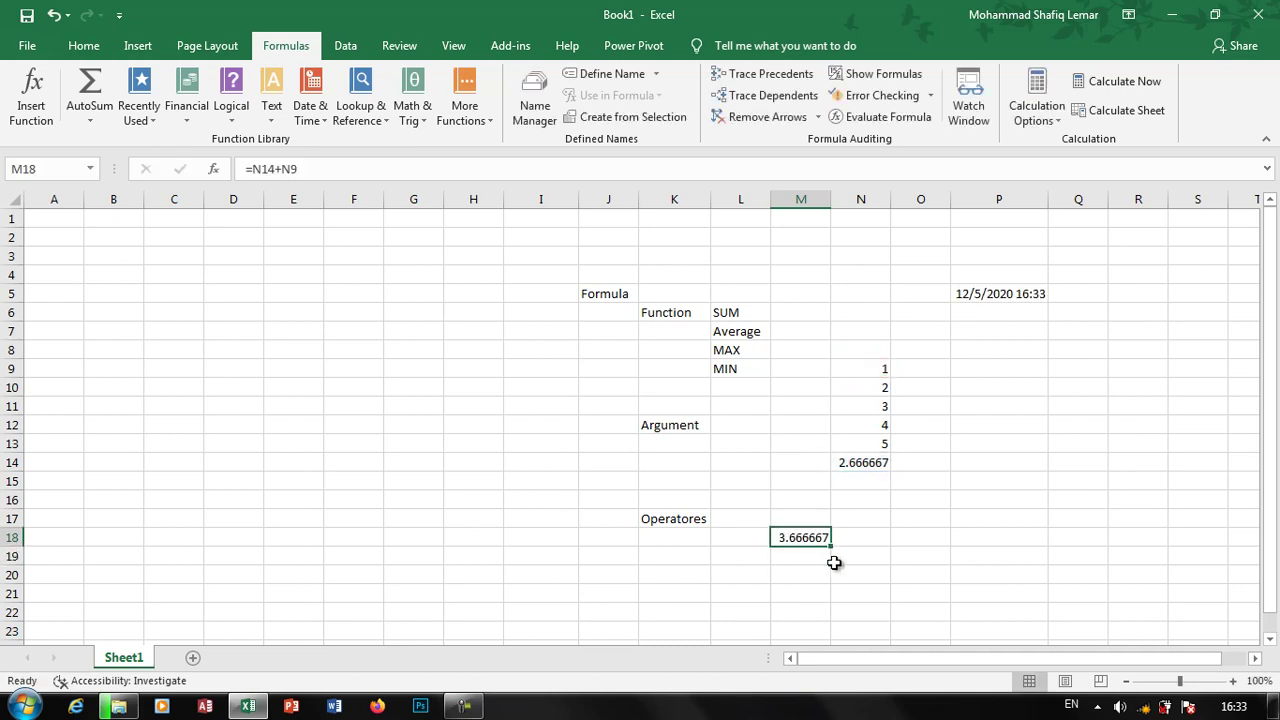
{"action": "key", "text": "Right"}
{"action": "key", "text": "Right"}
{"action": "key", "text": "BackSpace"}
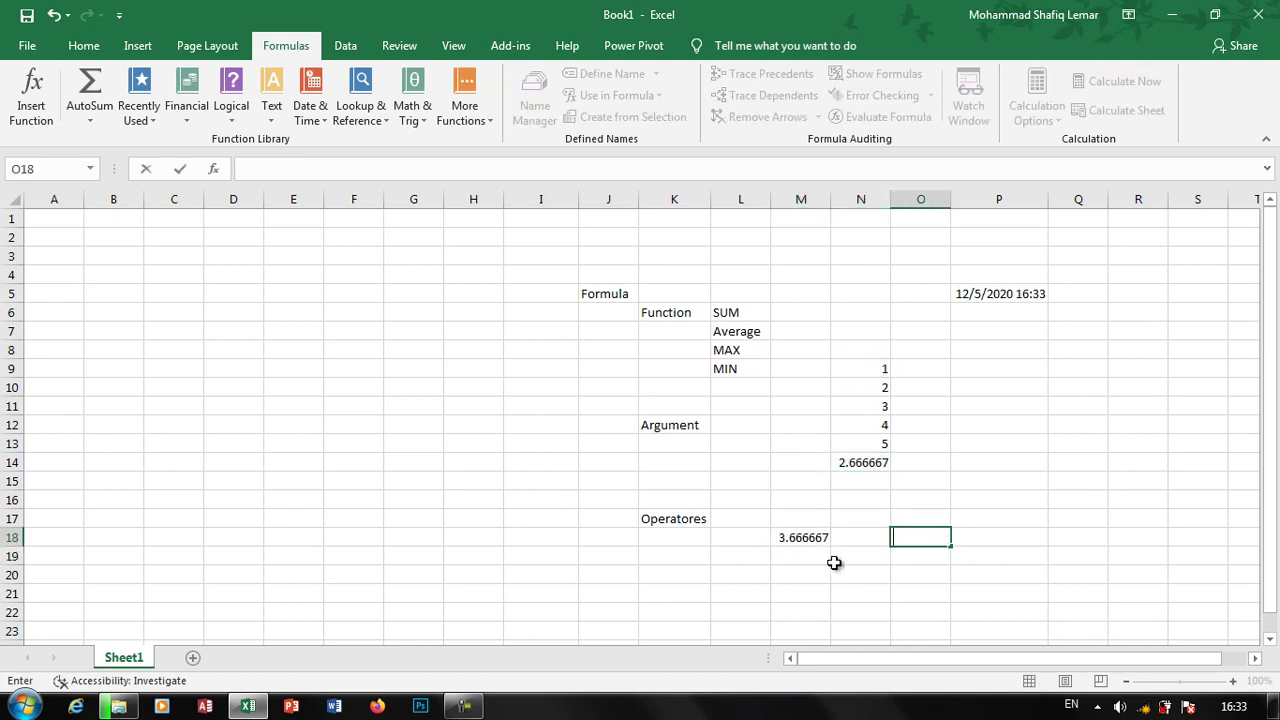
Enter =IF(M18>2, a person's name) in O18 so it returns that name text.
{"action": "type", "text": "=if("}
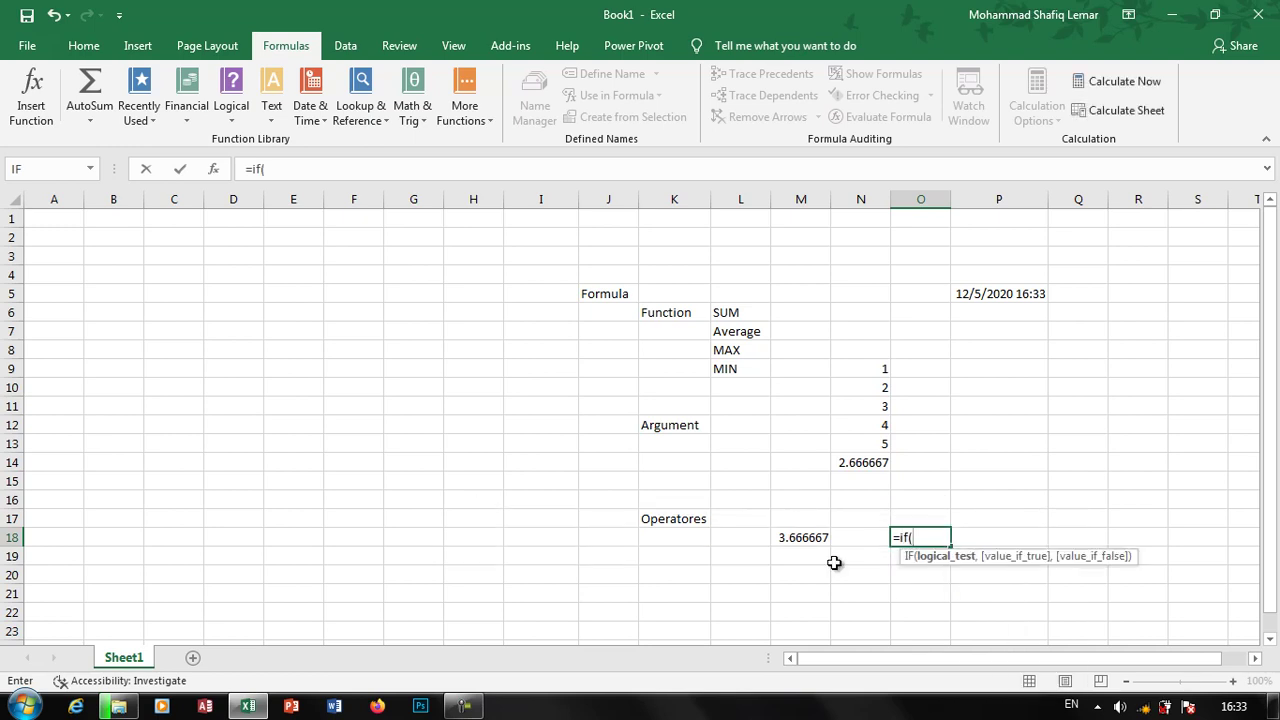
{"action": "key", "text": "Left"}
{"action": "key", "text": "Left"}
{"action": "type", "text": ">"}
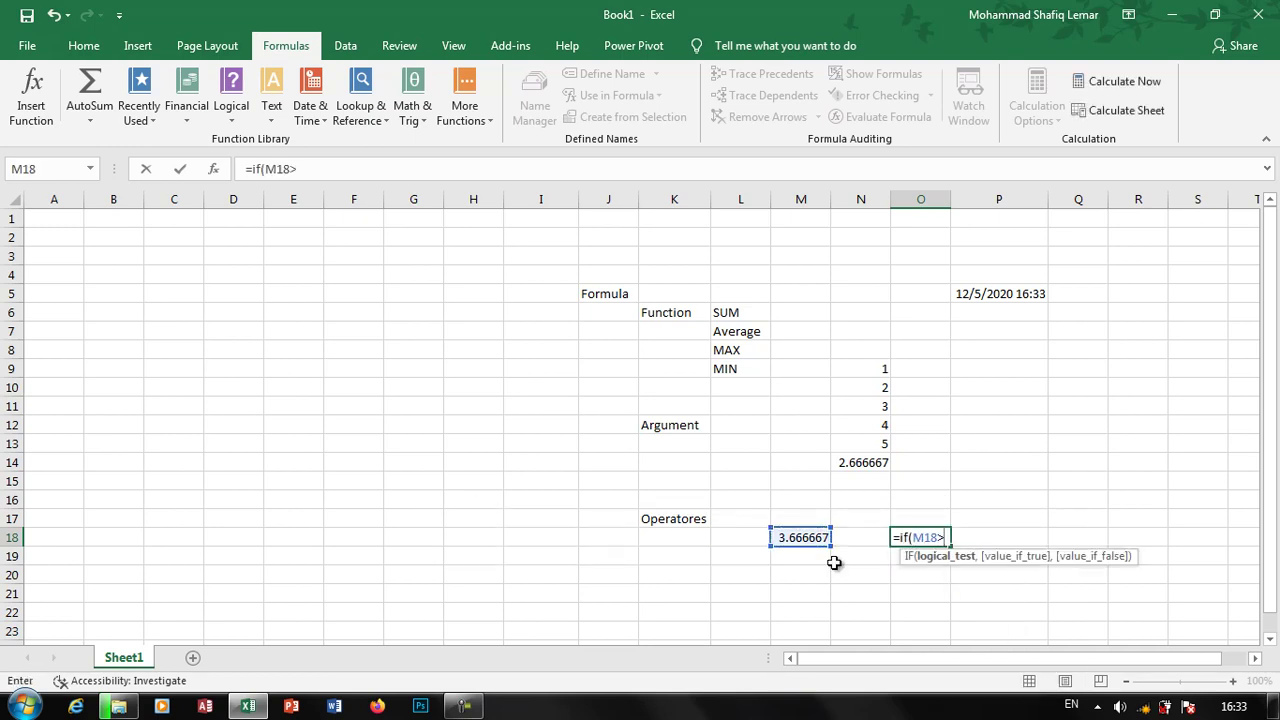
{"action": "type", "text": "2,\"A"}
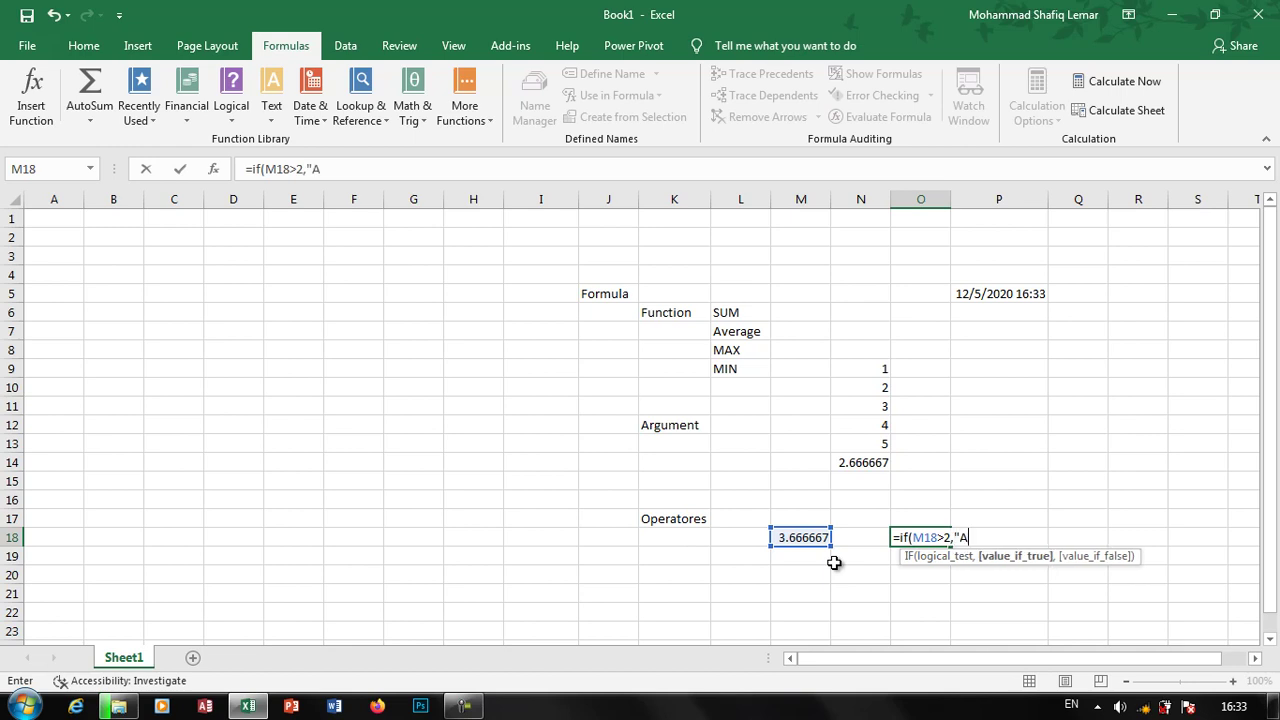
{"action": "type", "text": "hmad\")"}
{"action": "key", "text": "Return"}
{"action": "left_click", "coordinate": [944, 540]}
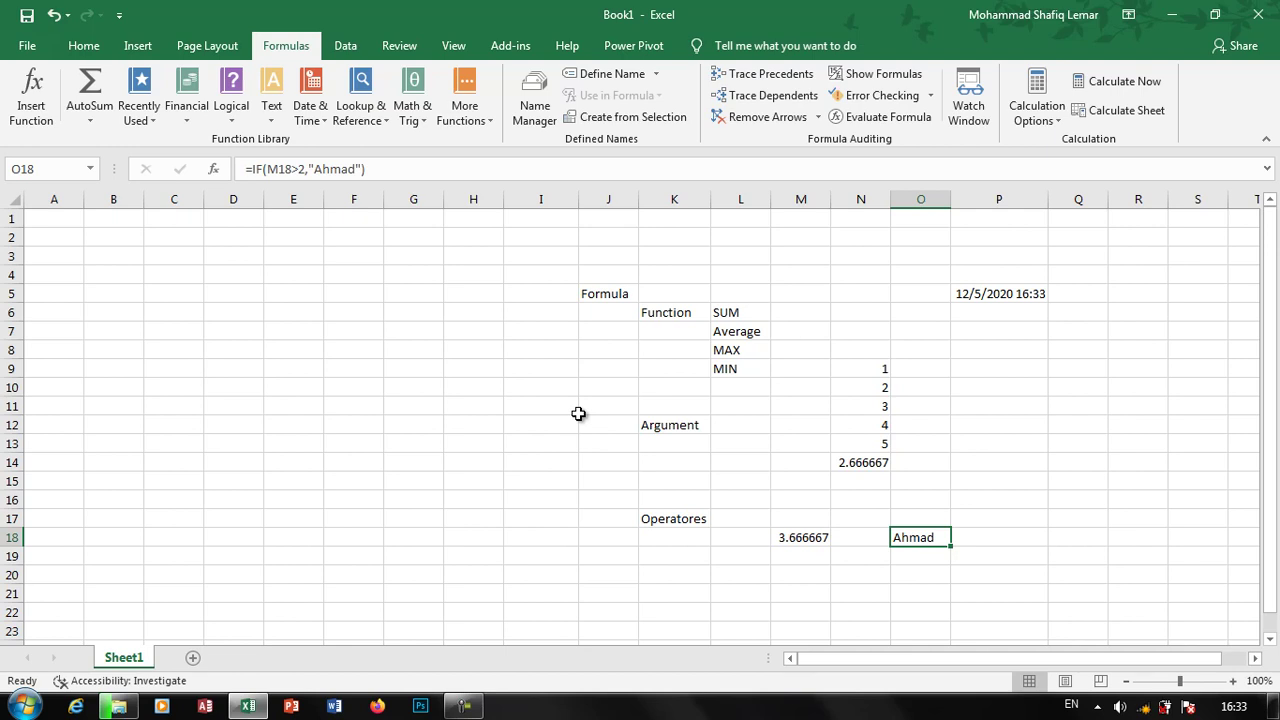
Review the AVERAGE formula in N14 and the =N14+N9 formula in M18.
{"action": "left_click", "coordinate": [871, 466]}
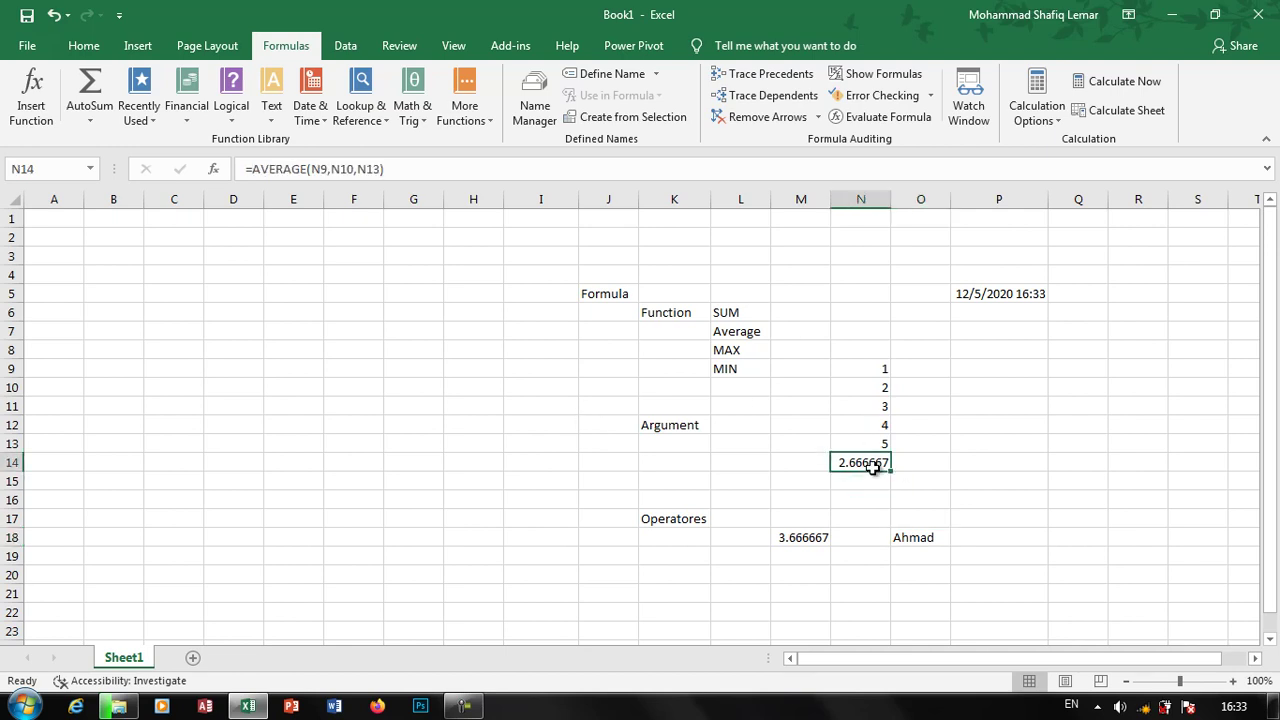
{"action": "left_click", "coordinate": [805, 550]}
{"action": "left_click", "coordinate": [807, 535]}
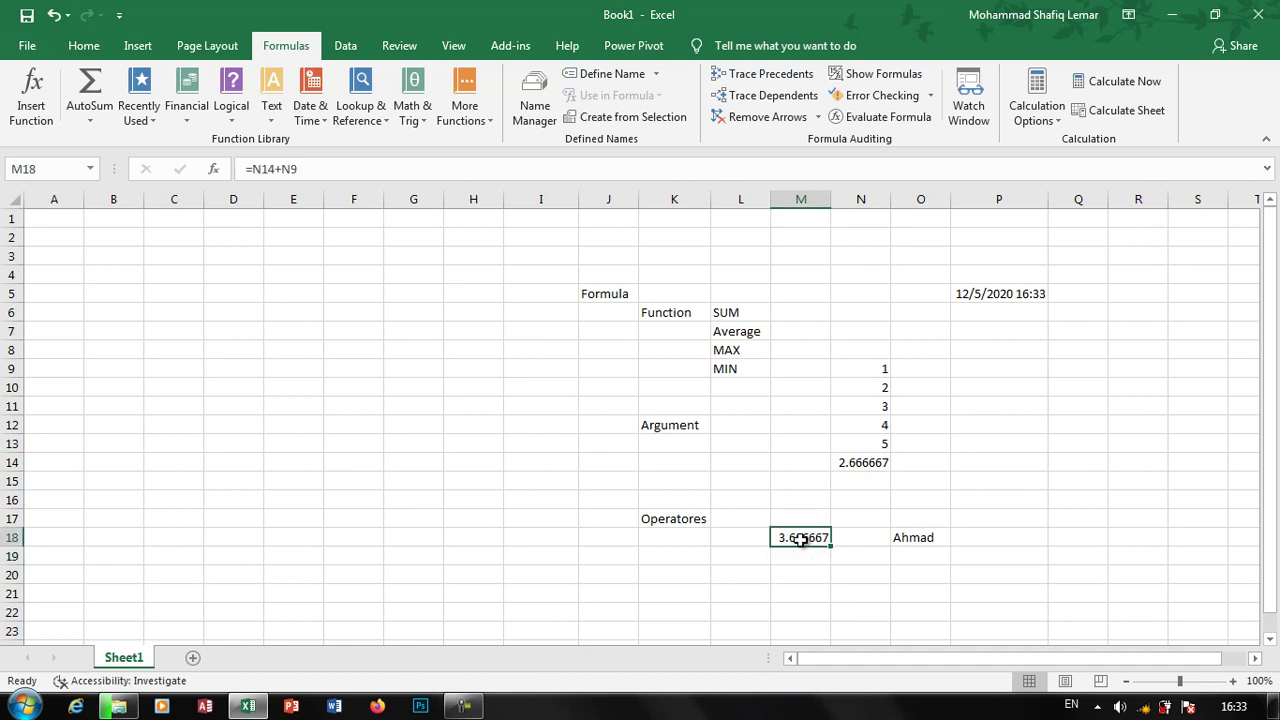
{"action": "left_click", "coordinate": [251, 168]}
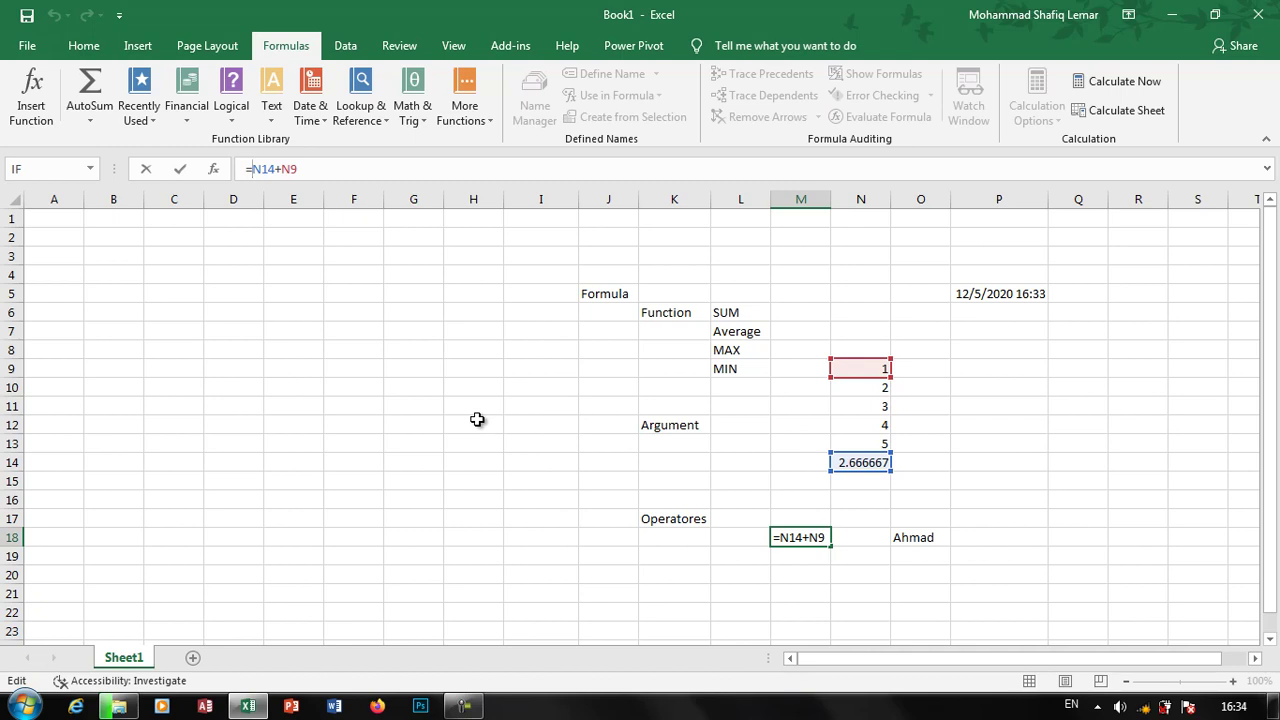
{"action": "key", "text": "Return"}
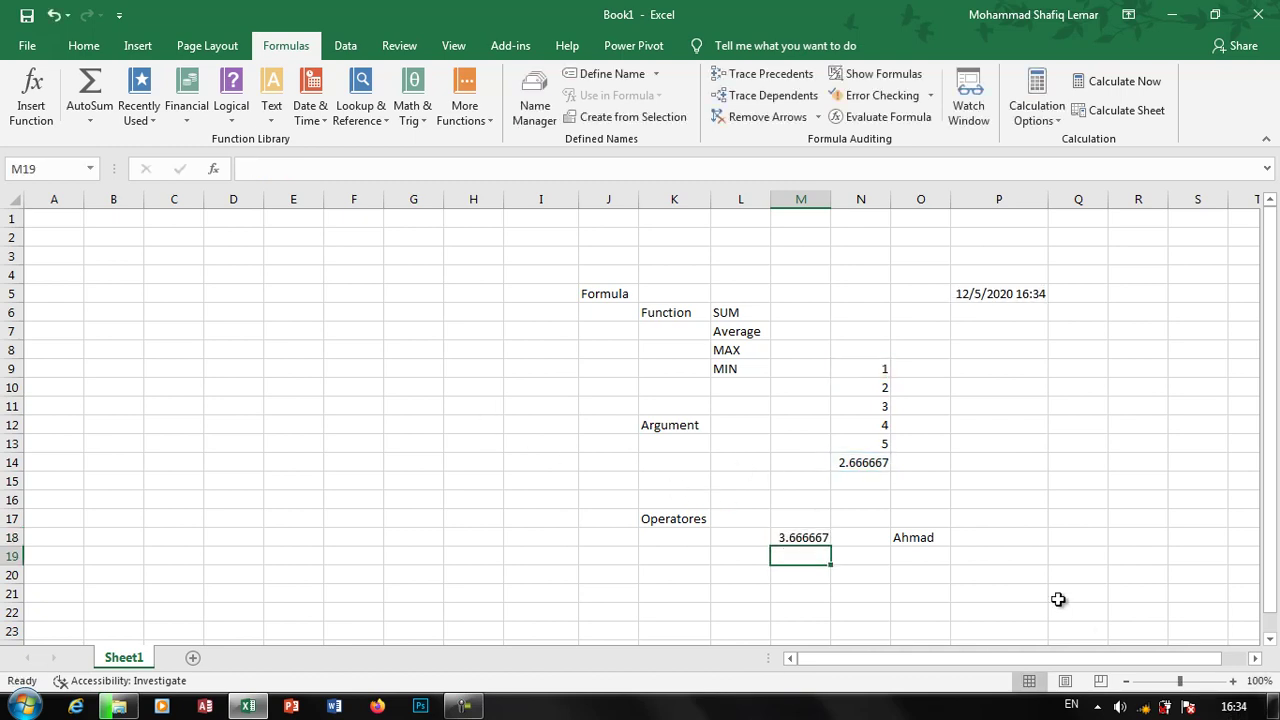
Delete all contents of the demo range J3:Q21.
{"action": "left_click_drag", "start_coordinate": [1058, 597], "coordinate": [596, 262]}
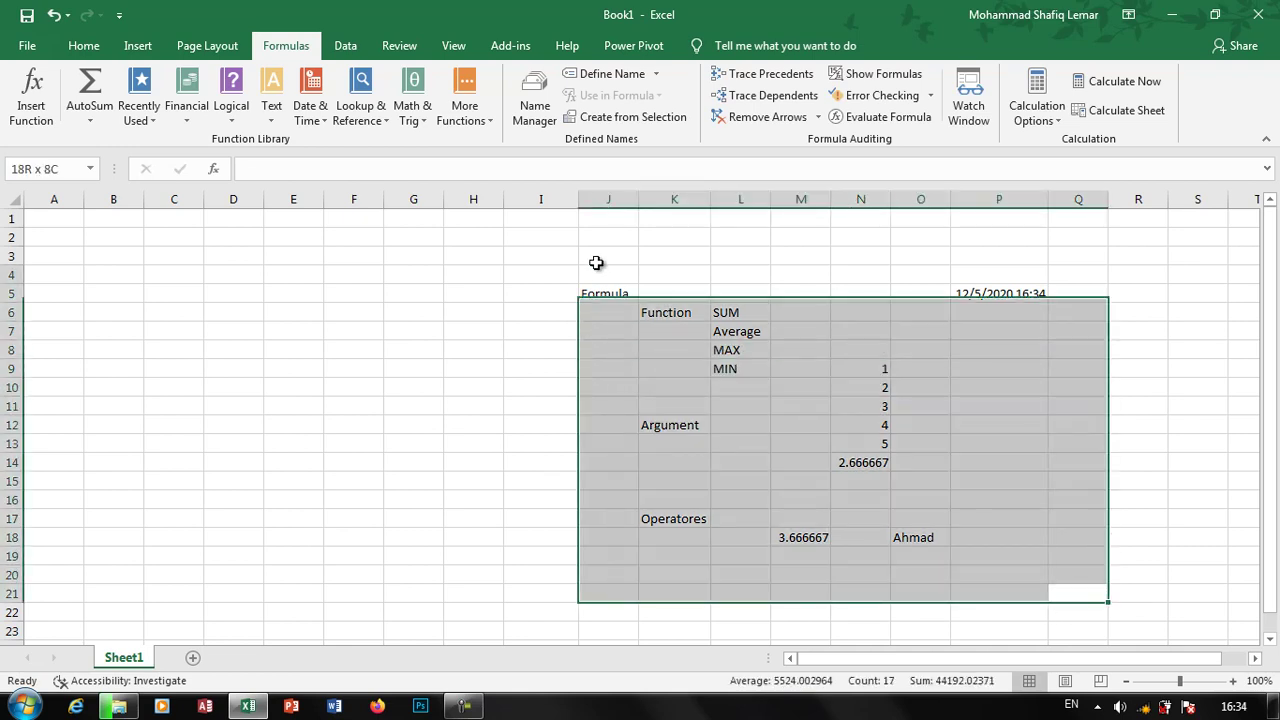
{"action": "key", "text": "Delete"}
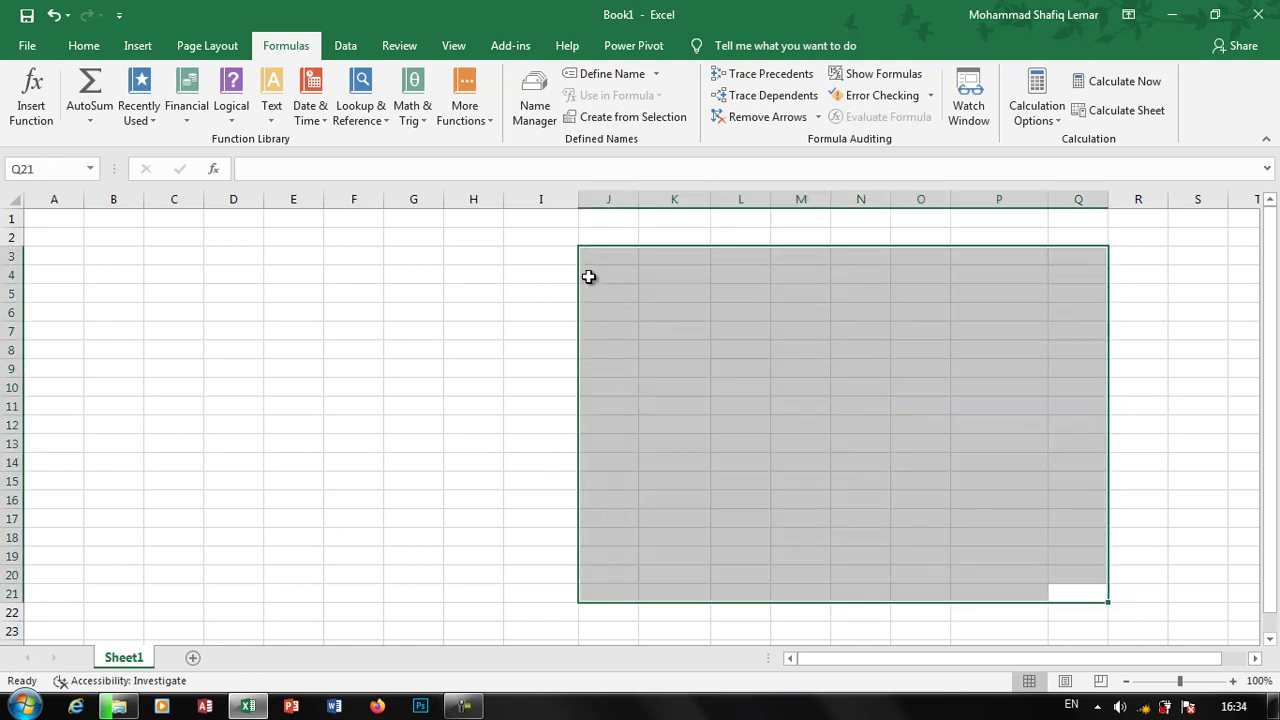
{"action": "left_click", "coordinate": [585, 272]}
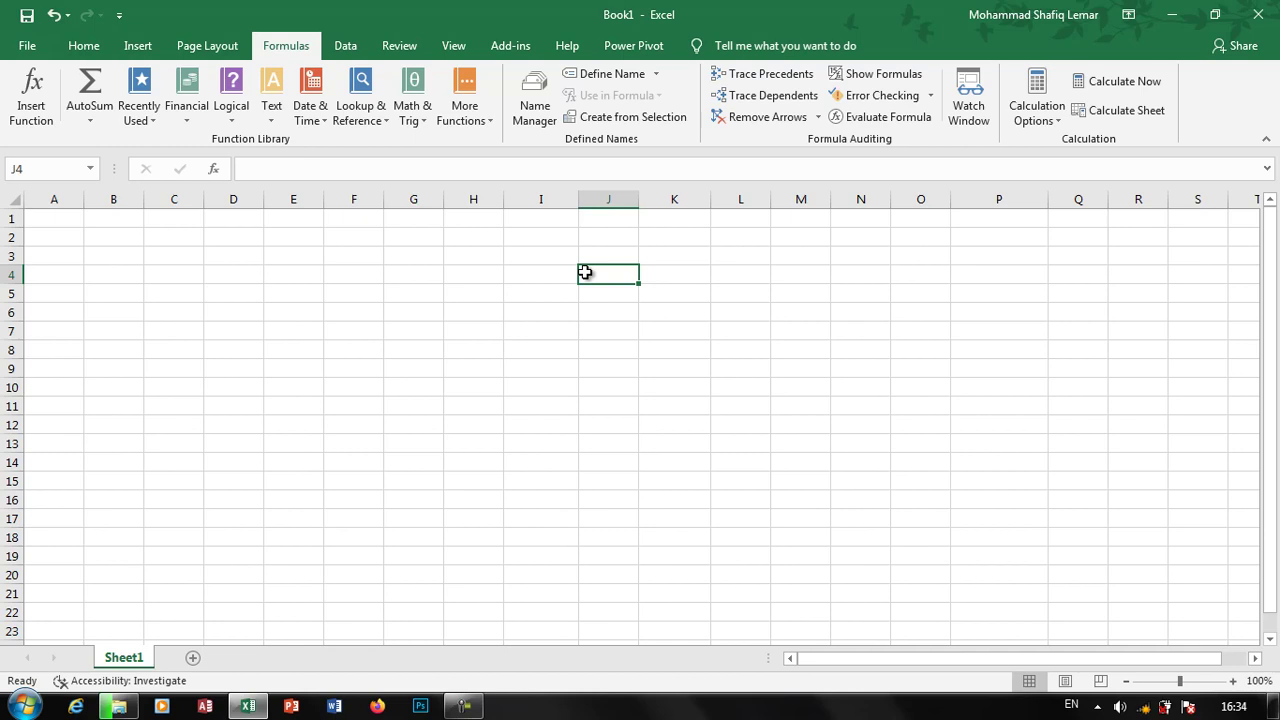
Type the word 'Text' into cell J4.
{"action": "type", "text": "Te"}
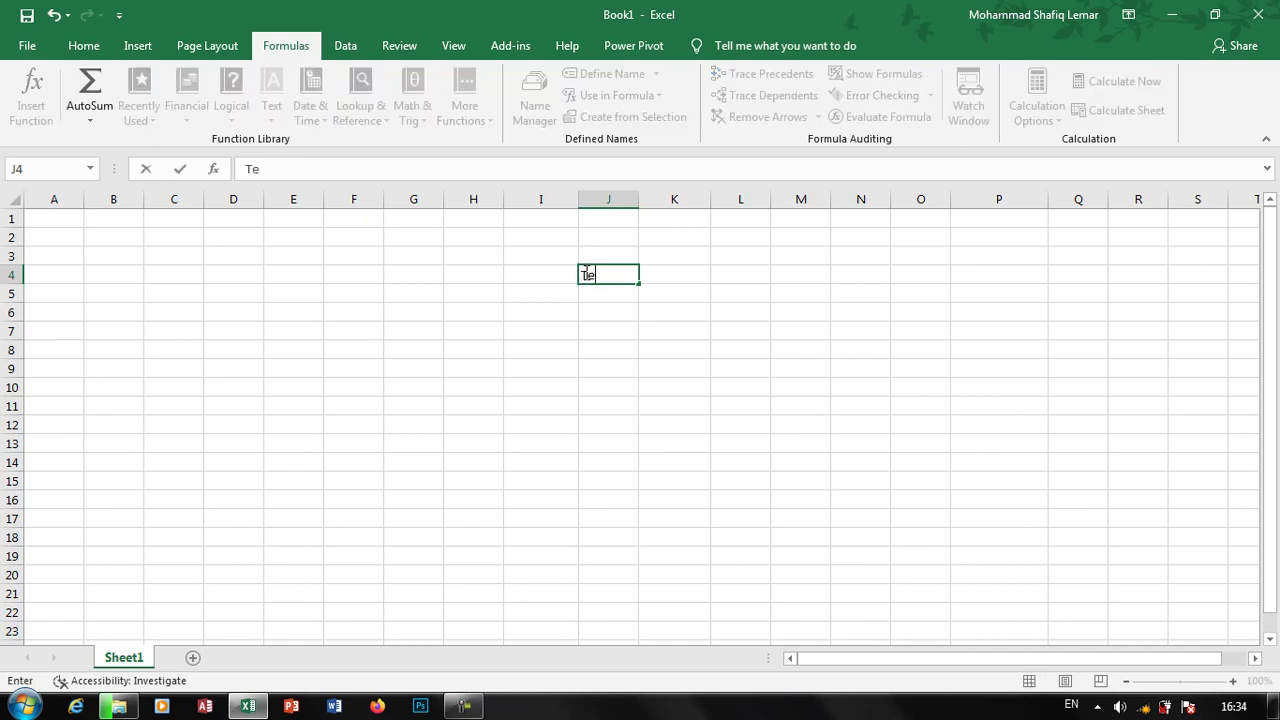
{"action": "type", "text": "xt"}
{"action": "key", "text": "Return"}
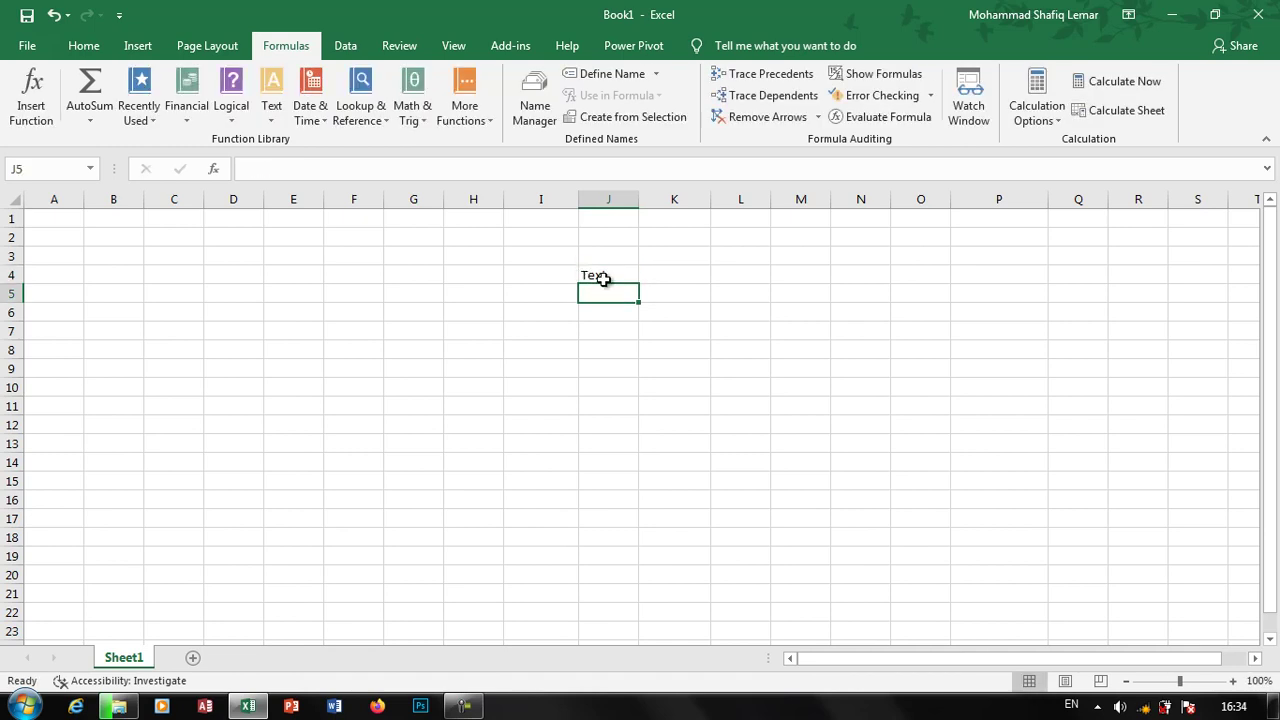
{"action": "left_click", "coordinate": [615, 271]}
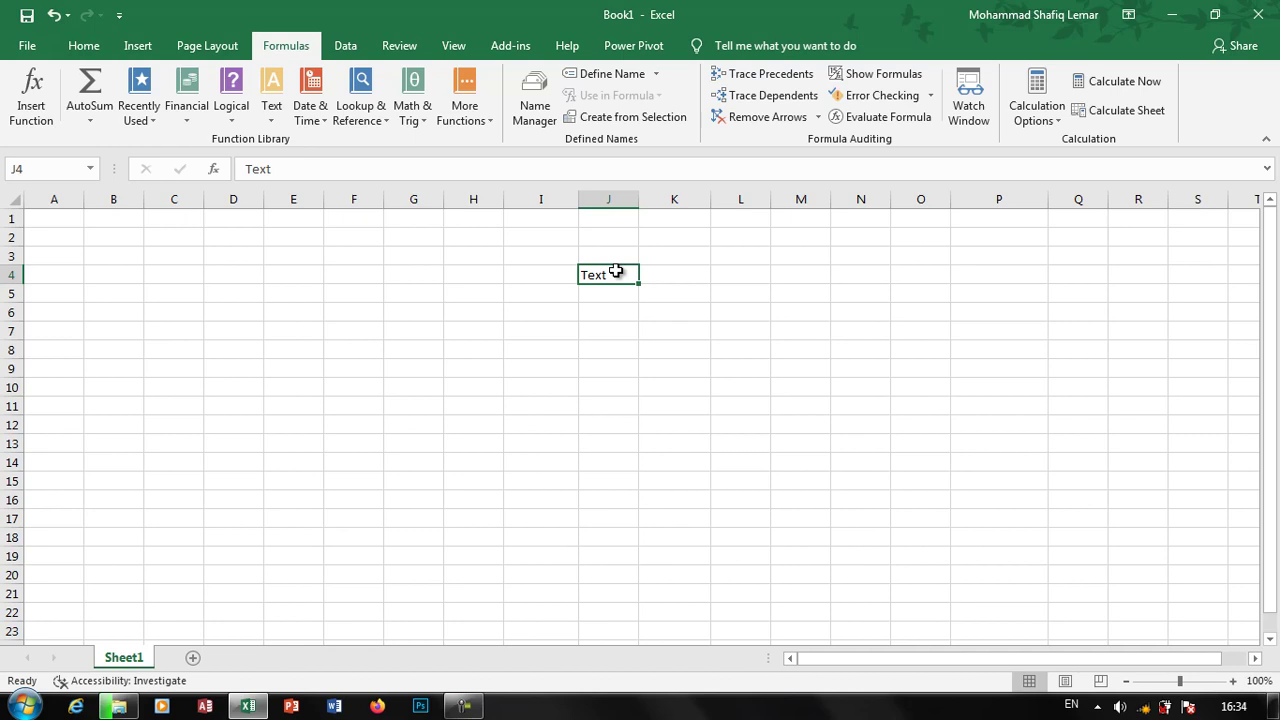
Enter =UPPER(J4) in K4 so it displays TEXT.
{"action": "key", "text": "Right"}
{"action": "type", "text": "=u"}
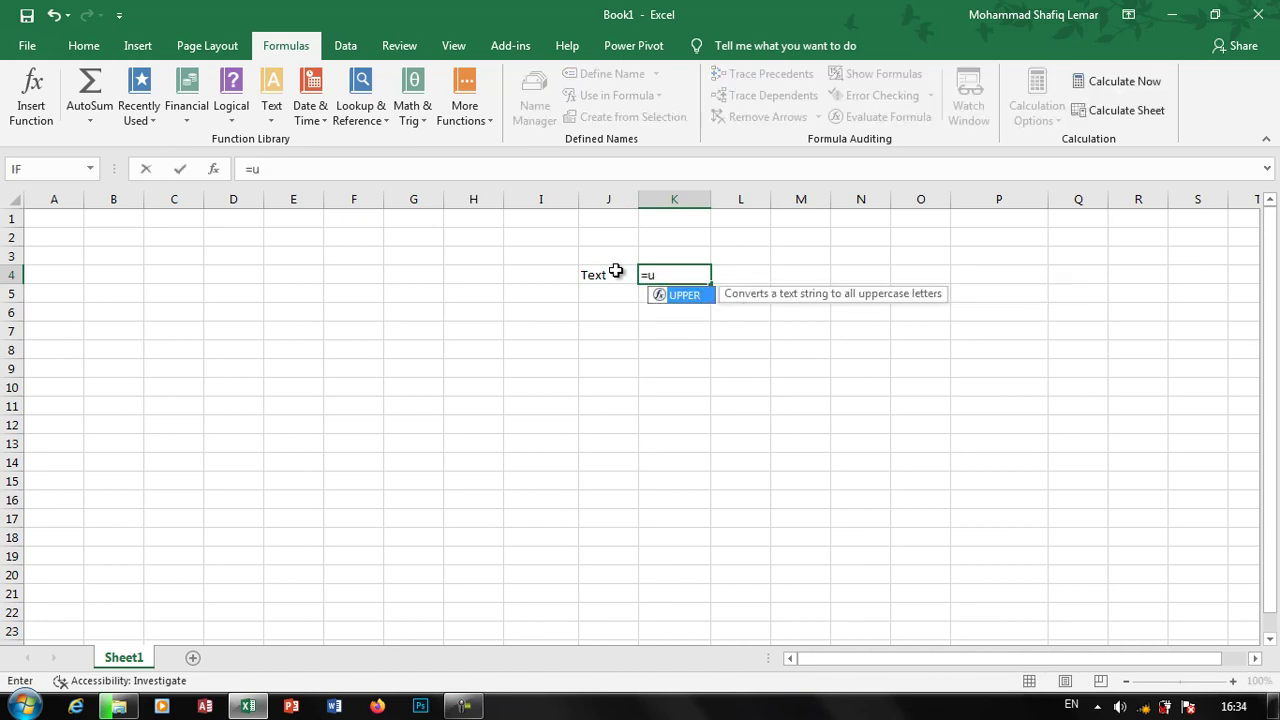
{"action": "type", "text": "pper("}
{"action": "left_click", "coordinate": [616, 271]}
{"action": "key", "text": "Return"}
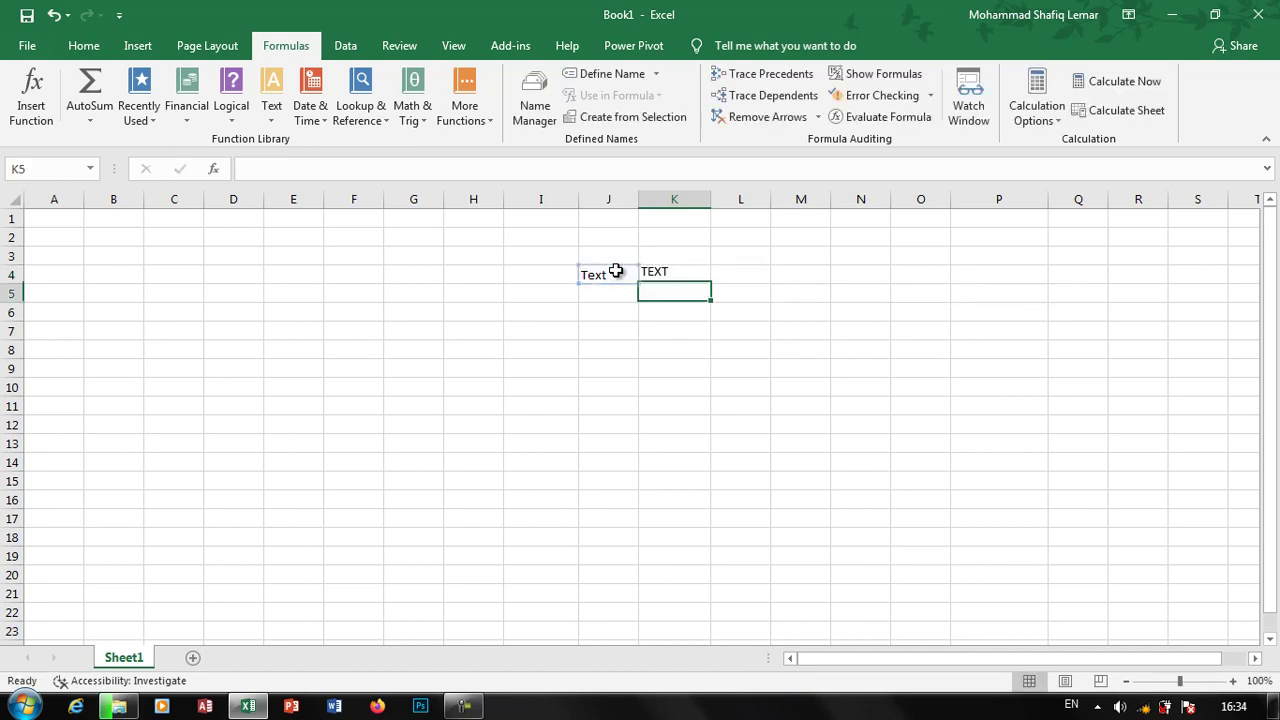
{"action": "key", "text": "Up"}
{"action": "key", "text": "Right"}
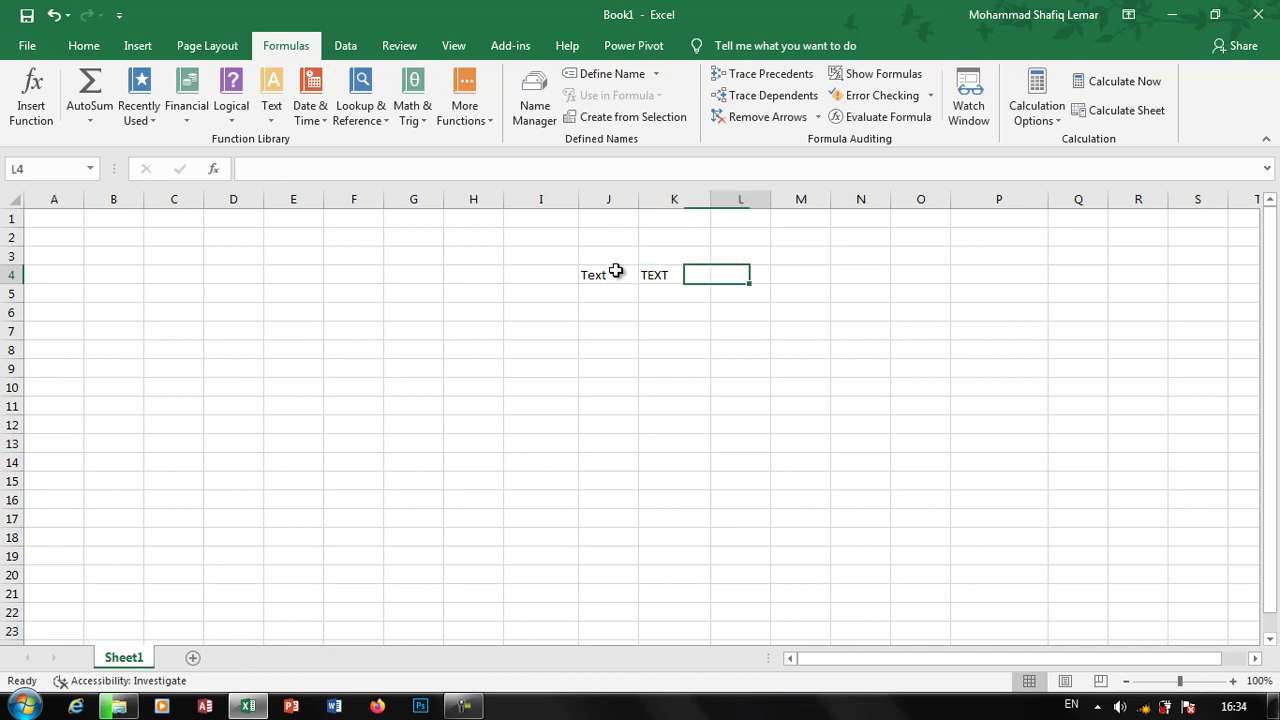